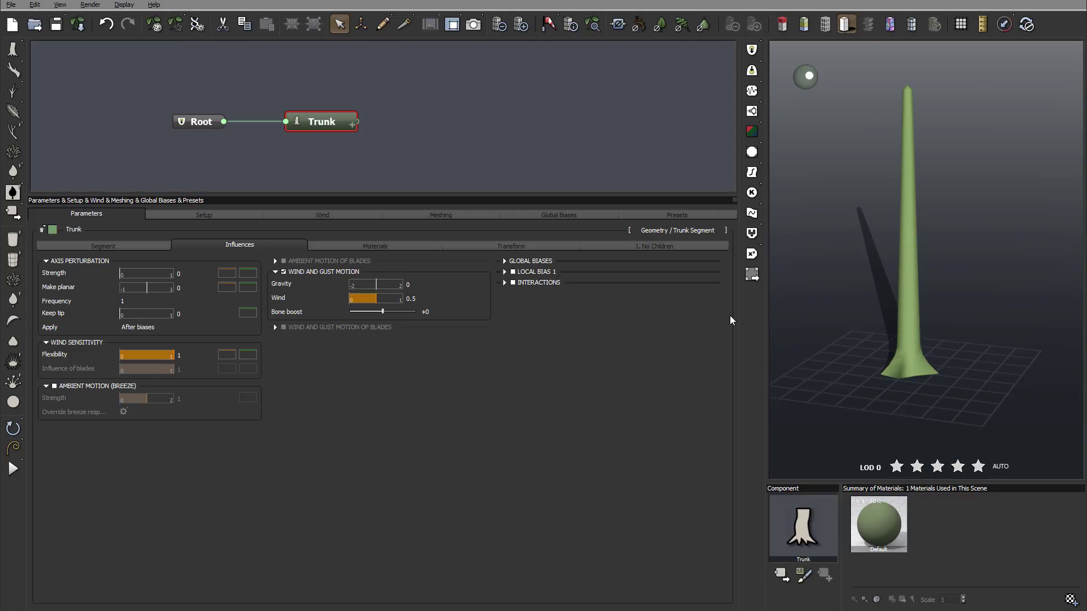
Set Axis Perturbation Strength to 0.83 and orbit around the resulting wavy trunk.
left_click_drag(125, 270, 165, 270)
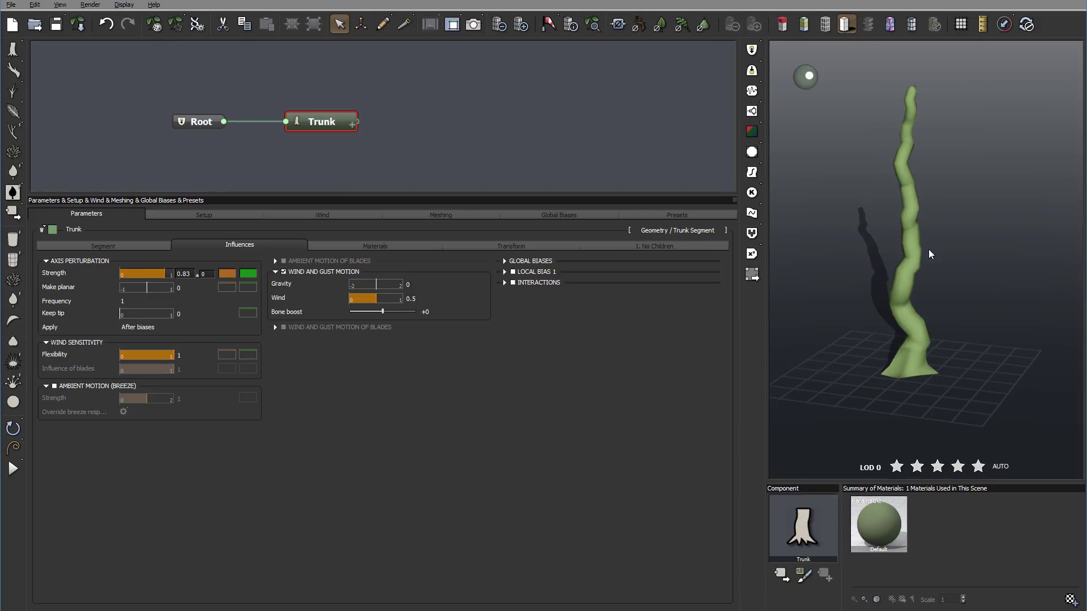
mouse_move(965, 262)
left_mouse_down()
mouse_move(787, 229)
mouse_move(1054, 261)
mouse_move(1005, 267)
mouse_move(944, 252)
left_mouse_up()
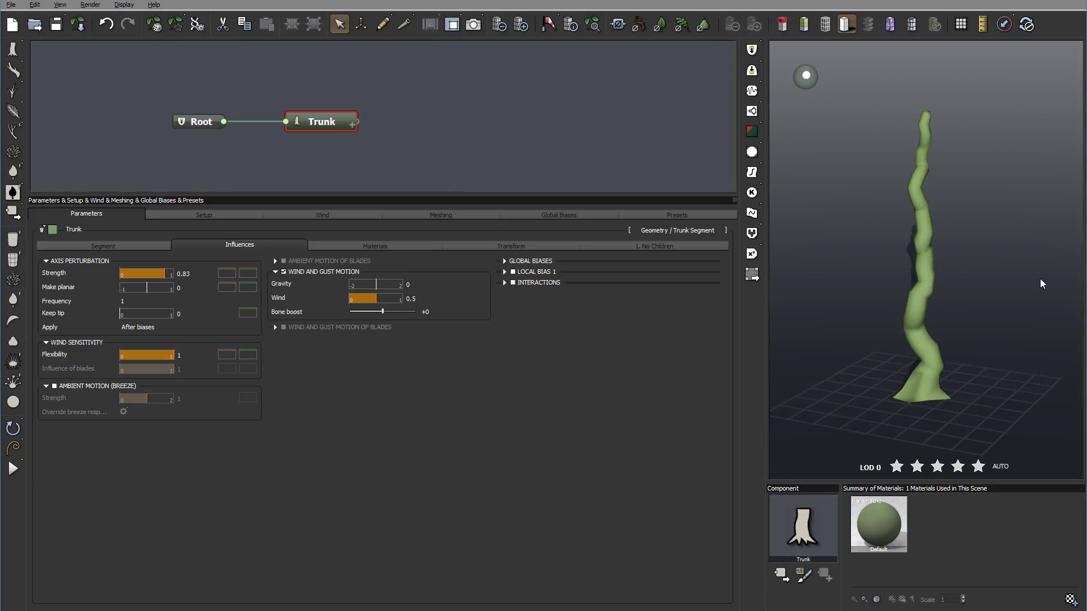
left_click_drag(1040, 279, 1003, 273)
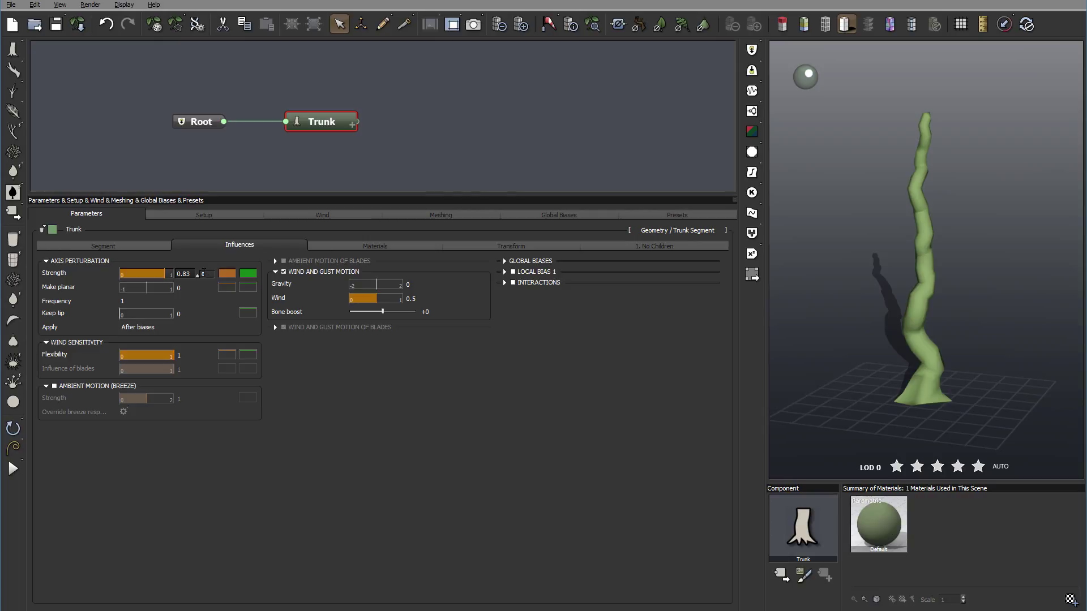
Move the strength profile's end keypoint down to 0.1, then up to about 1.03, and close.
left_click(231, 274)
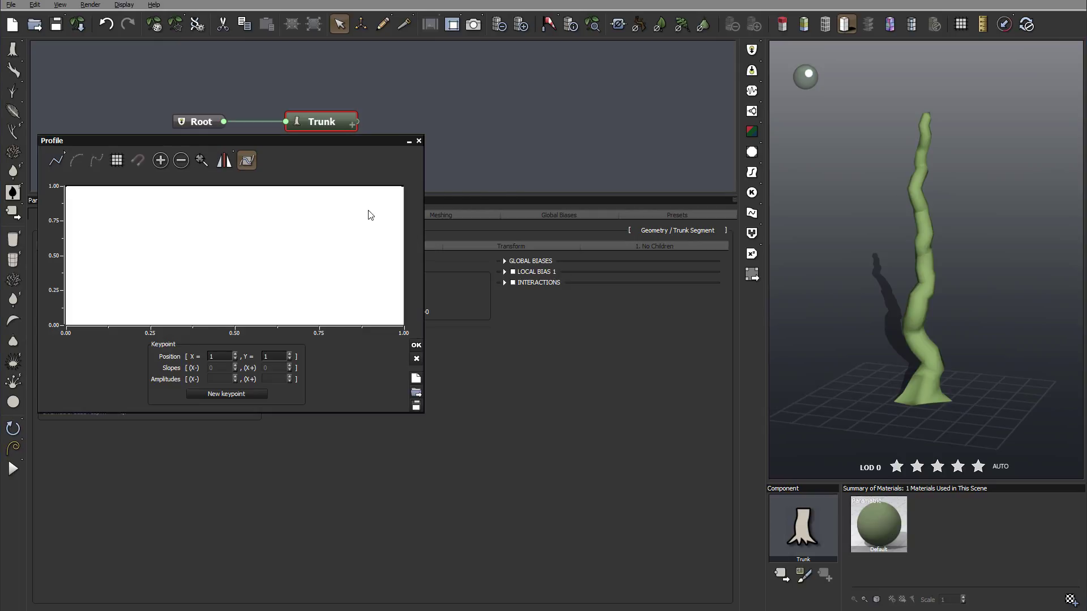
left_click_drag(330, 188, 328, 313)
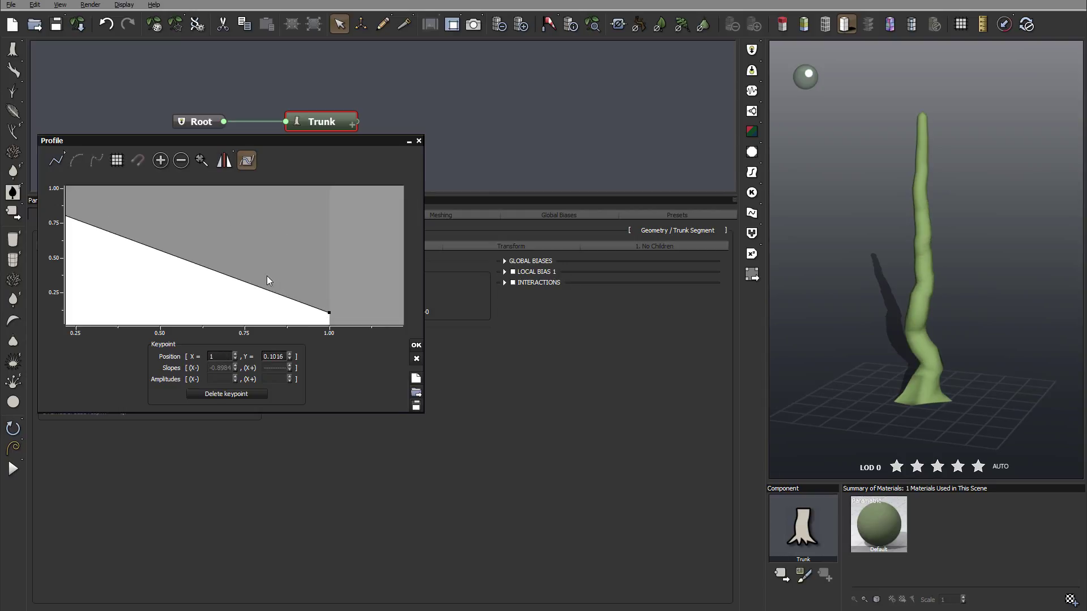
middle_click_drag(267, 276, 304, 266)
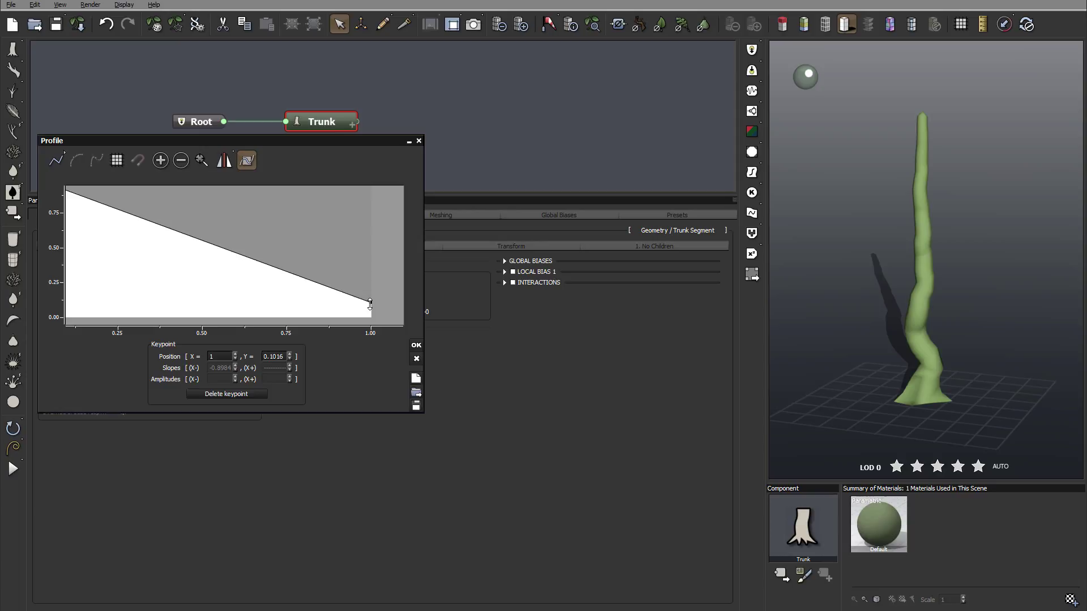
left_click_drag(371, 306, 374, 173)
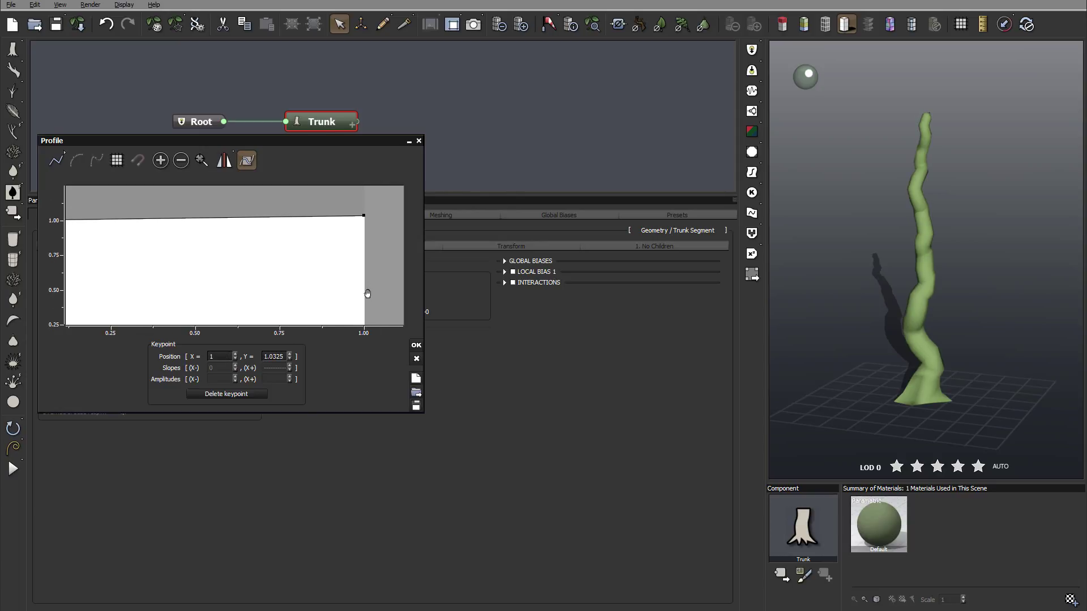
left_click(416, 346)
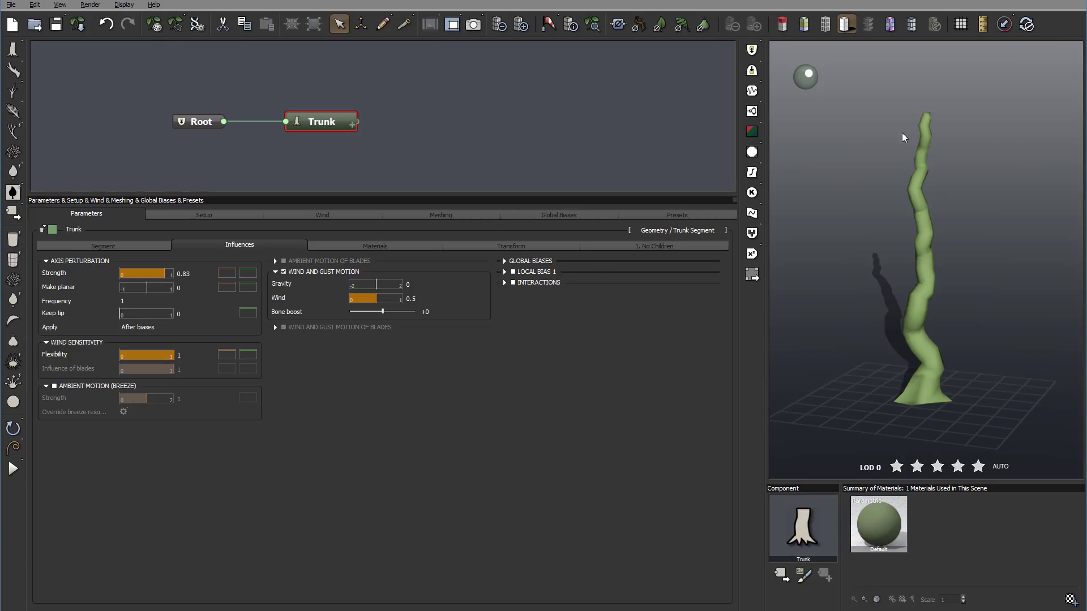
Set Make planar to 1, rotate the light, and orbit to see the trunk edge-on and side-on.
left_click_drag(160, 288, 439, 297)
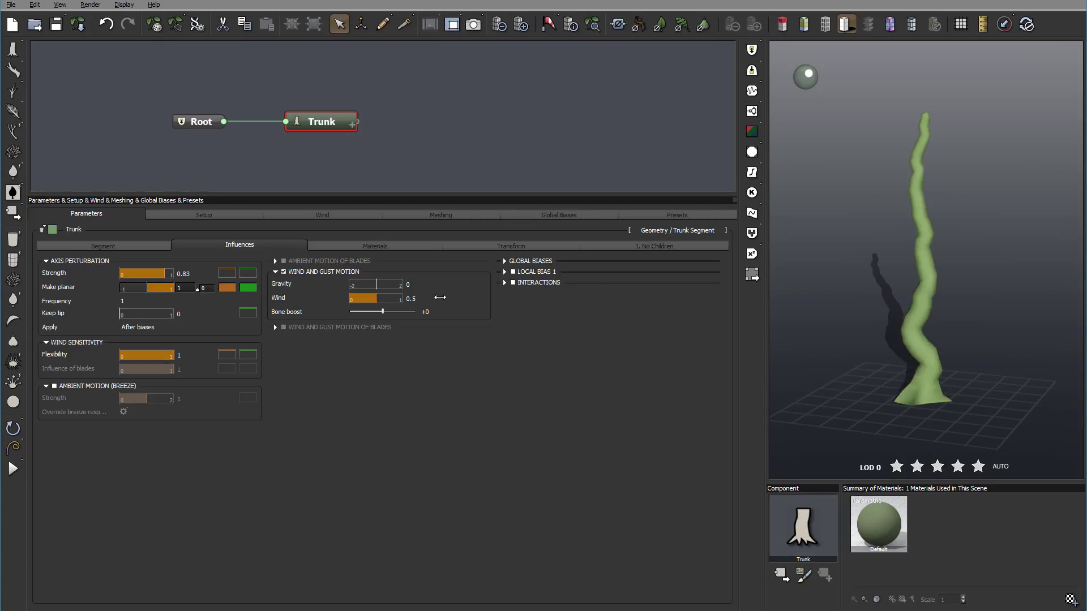
mouse_move(991, 271)
left_mouse_down("ctrl")
mouse_move(882, 282)
mouse_move(892, 270)
mouse_move(882, 256)
mouse_move(904, 250)
mouse_move(1031, 296)
mouse_move(990, 257)
left_mouse_up("ctrl")
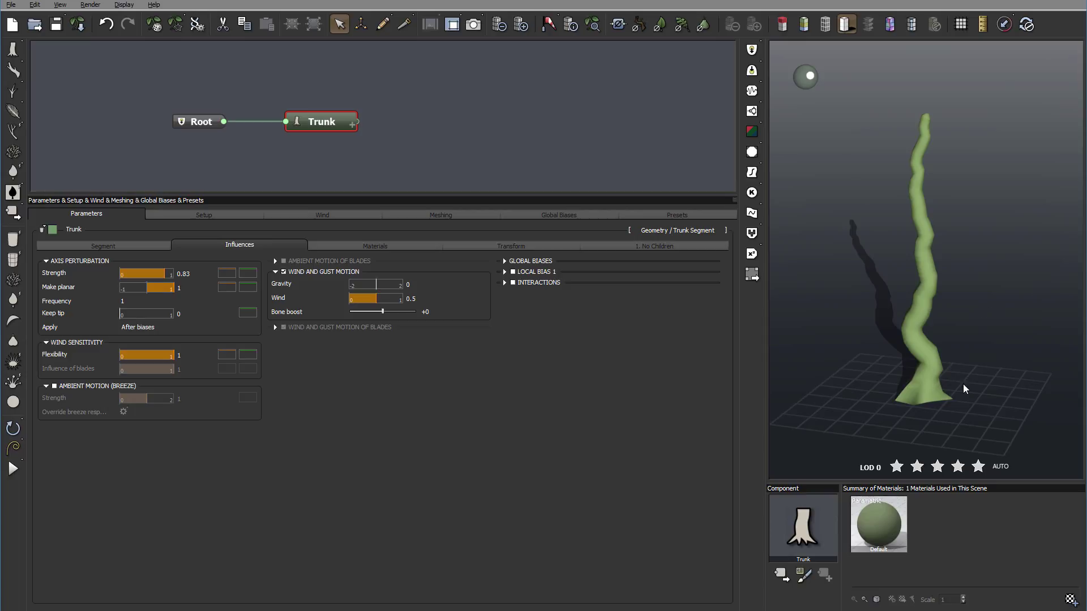
left_click_drag(964, 366, 946, 381)
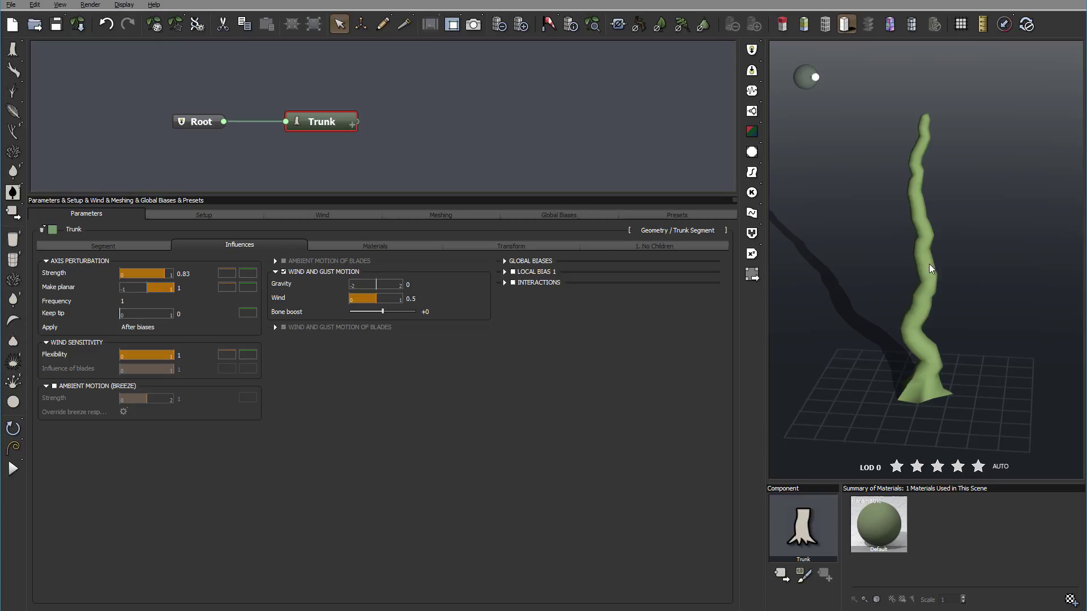
left_click_drag(987, 332, 869, 322)
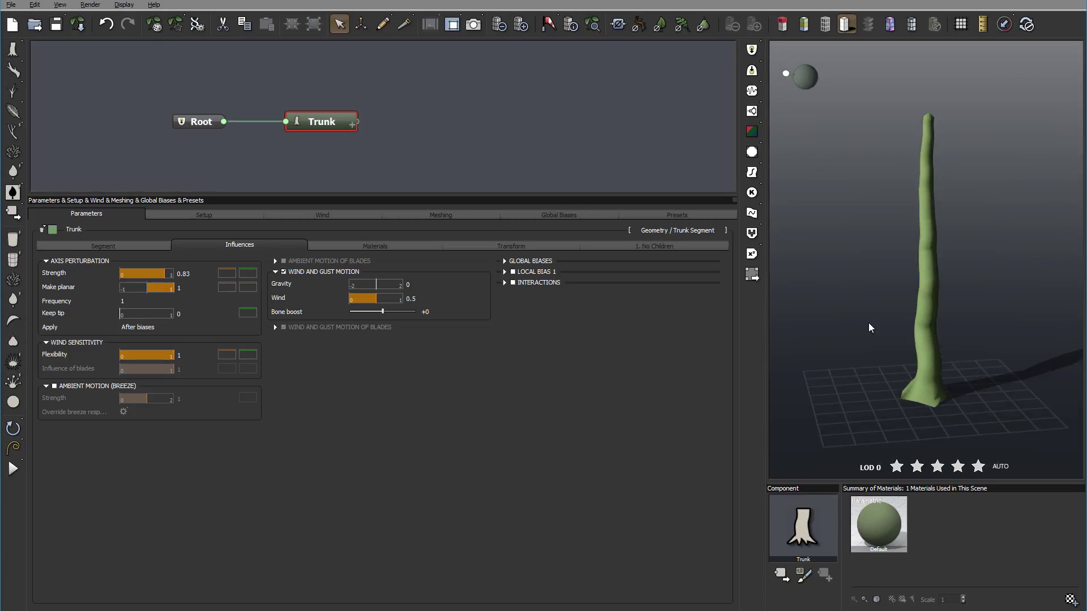
left_click_drag(973, 283, 1044, 291)
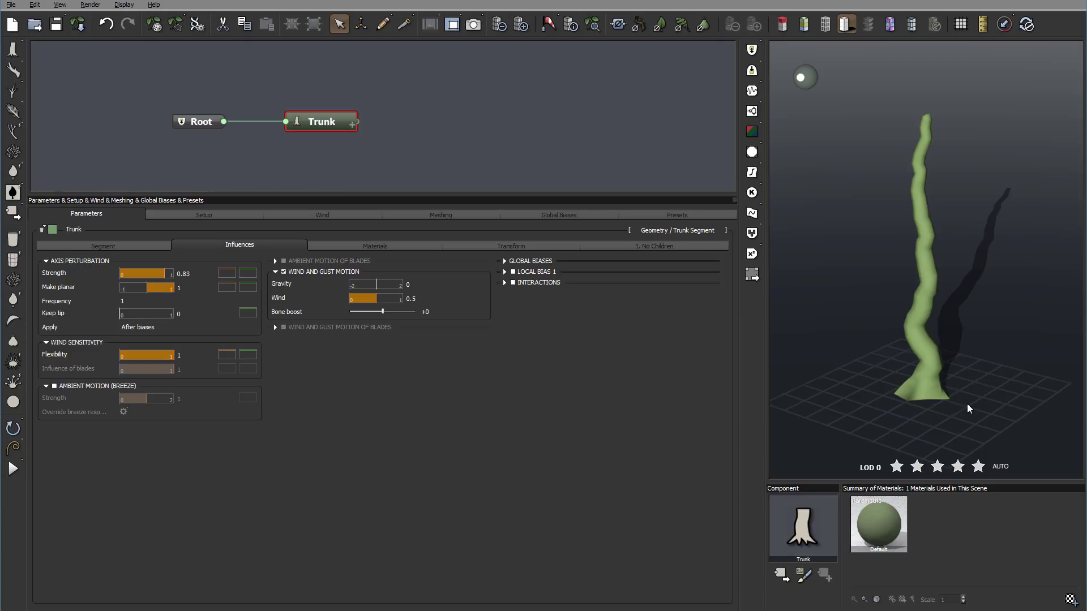
left_click_drag(967, 403, 1034, 409)
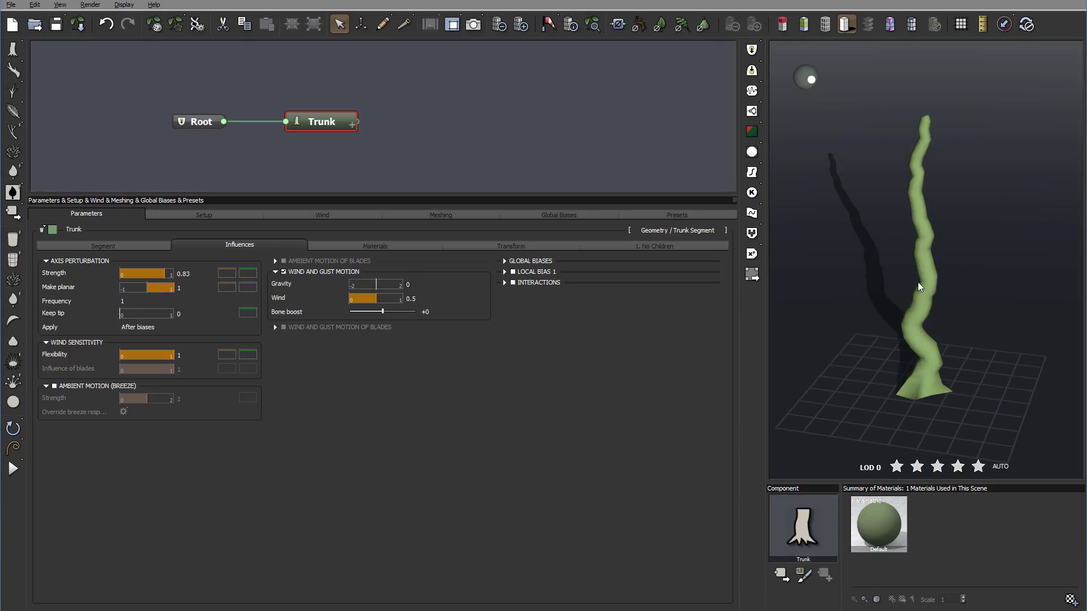
Reset Make planar to 0.
mouse_move(170, 288)
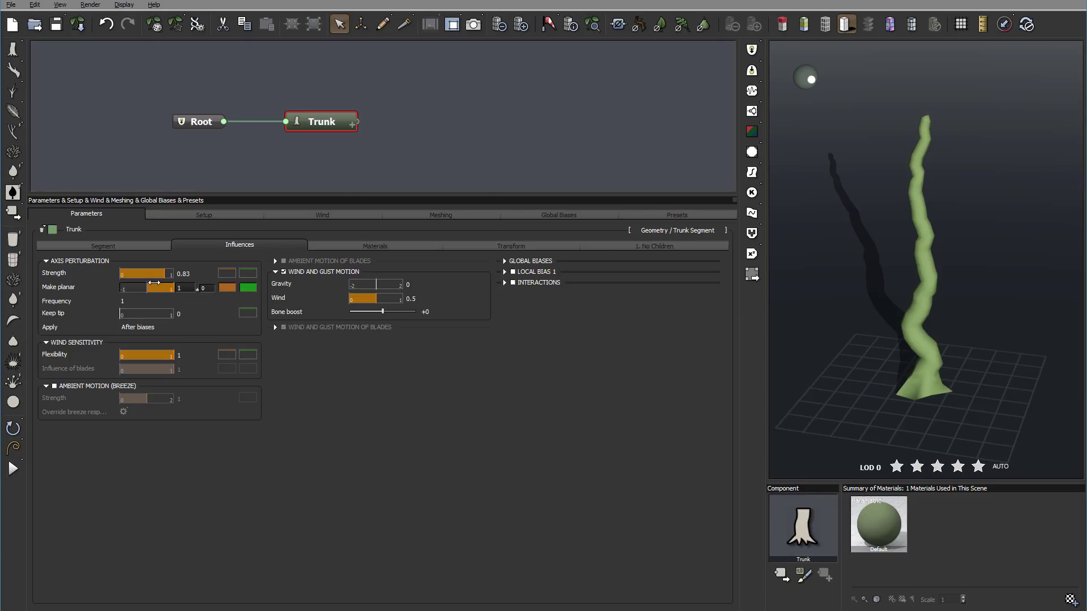
double_click(187, 288)
type("0")
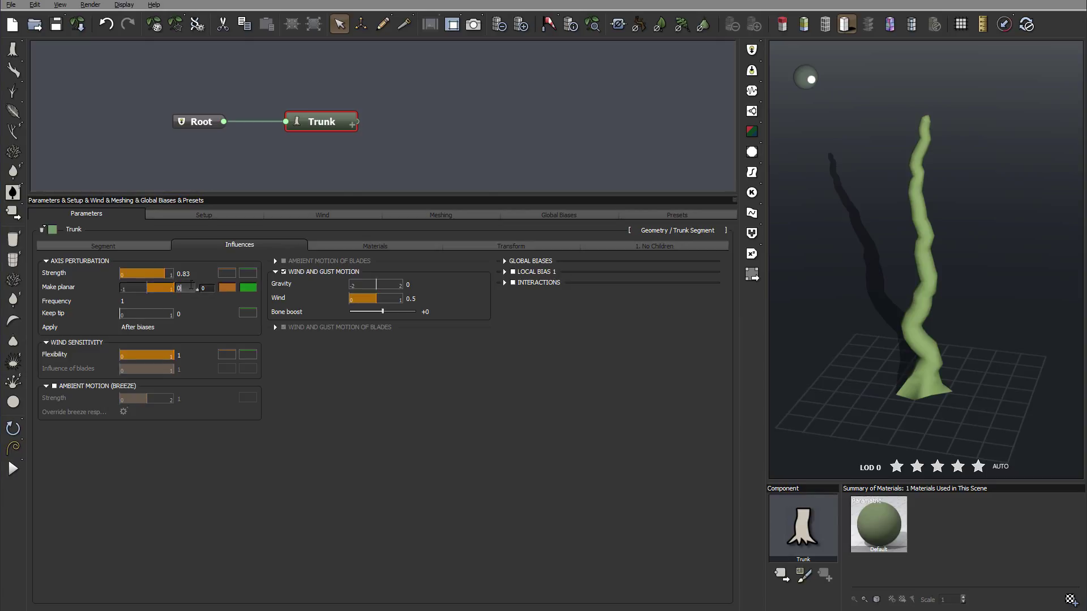
double_click(207, 315)
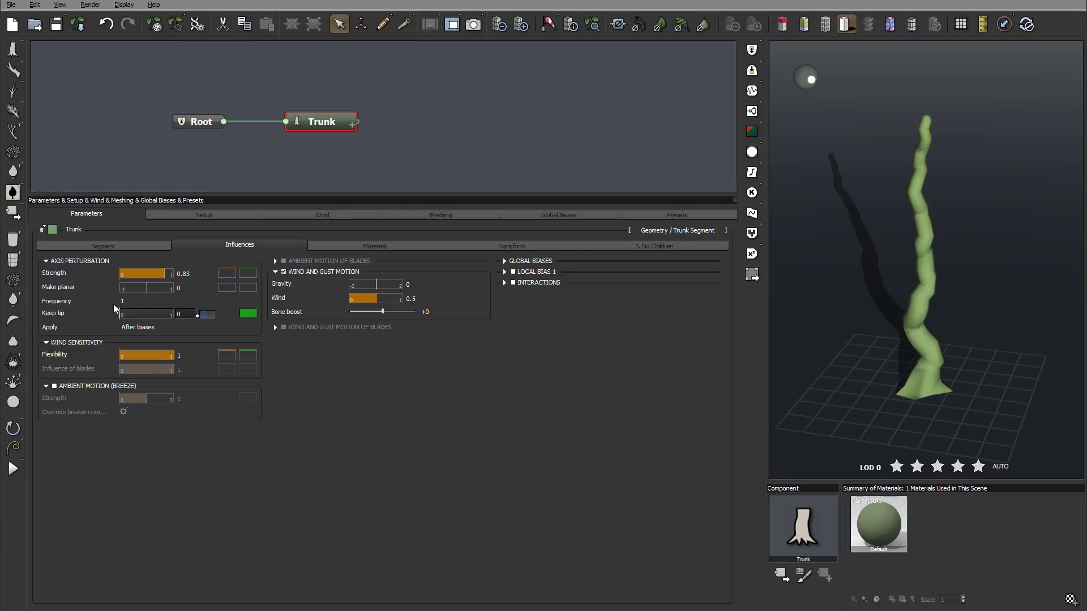
Try a perturbation Frequency of 10 and orbit to view the trunk and its shadow.
double_click(136, 301)
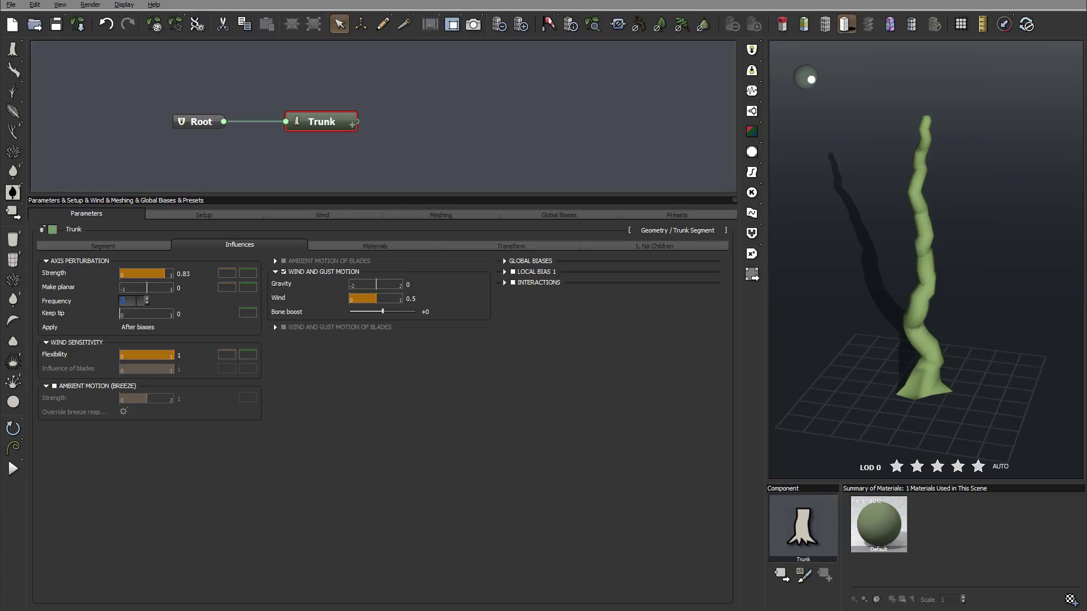
type("10")
key("Return")
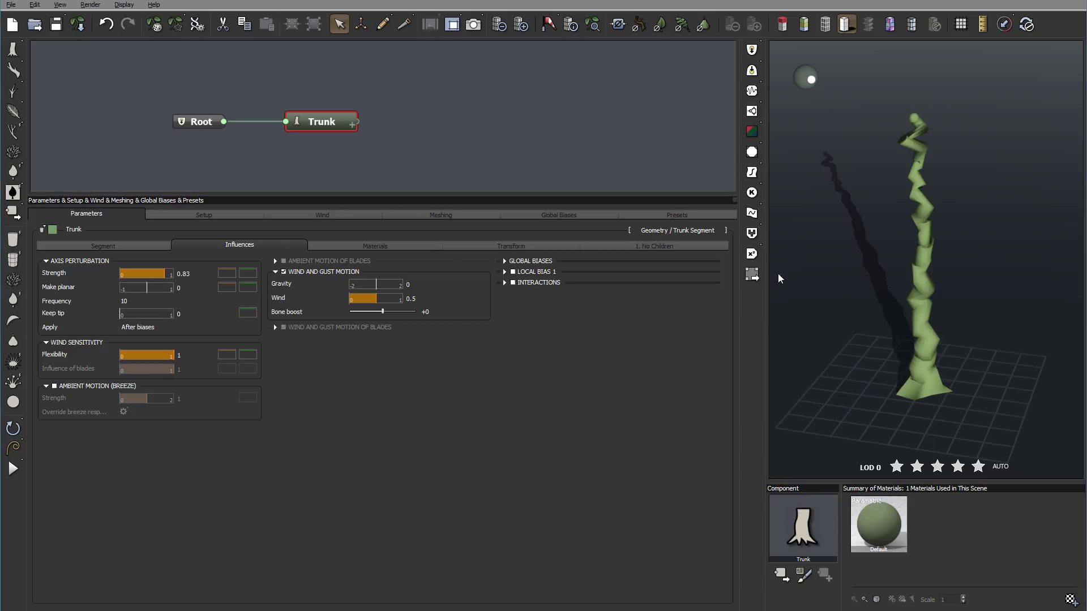
left_click_drag(910, 236, 1001, 210)
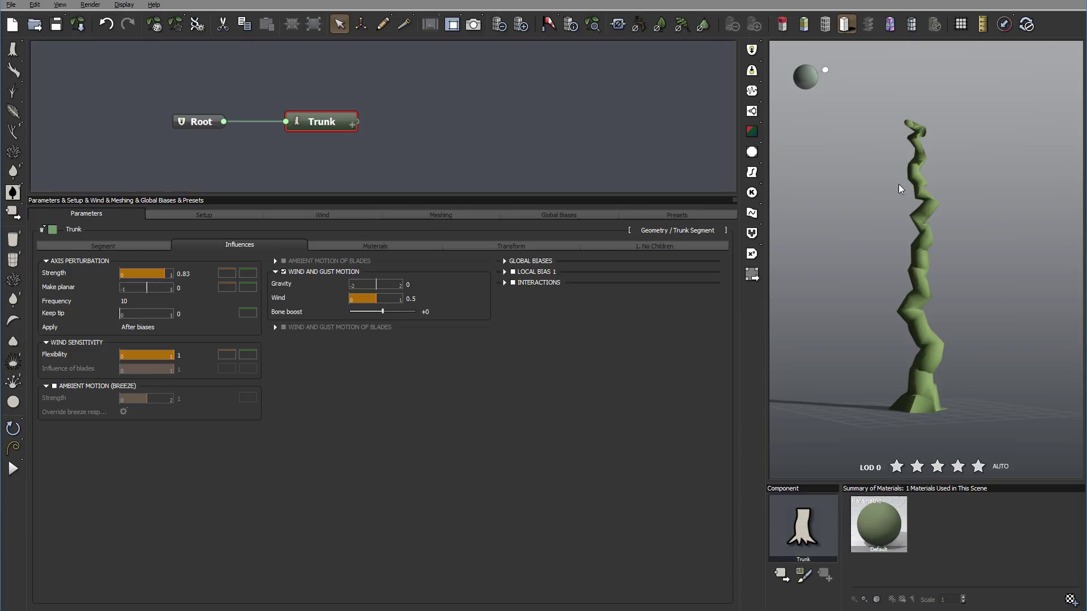
left_click_drag(879, 279, 812, 307)
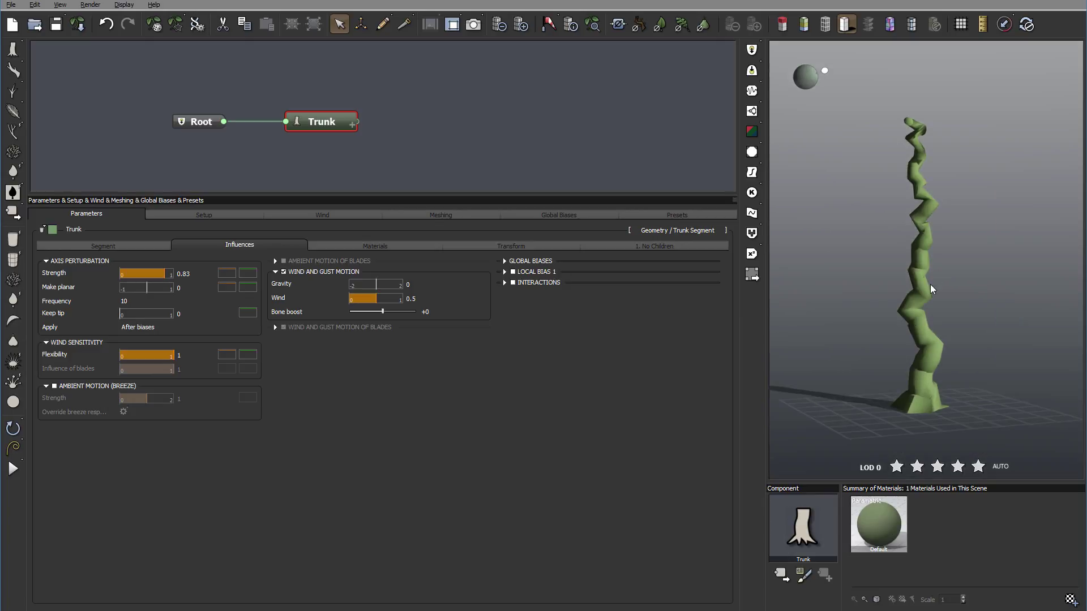
left_click_drag(932, 288, 899, 351)
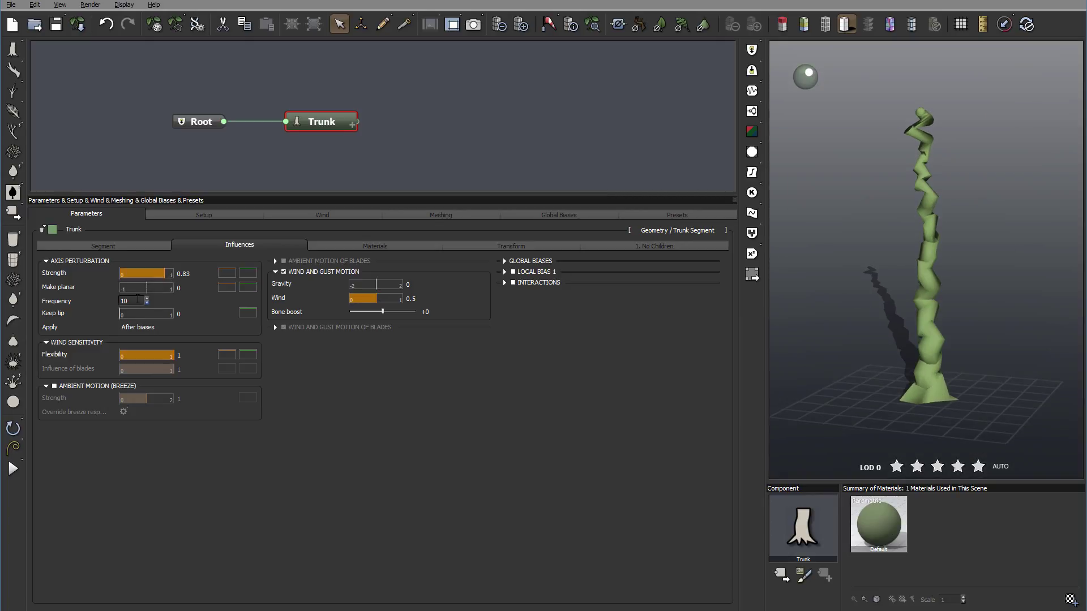
Change the perturbation Frequency to 0.5 for a smoother, gently waving trunk.
left_click_drag(138, 299, 117, 301)
type("0.")
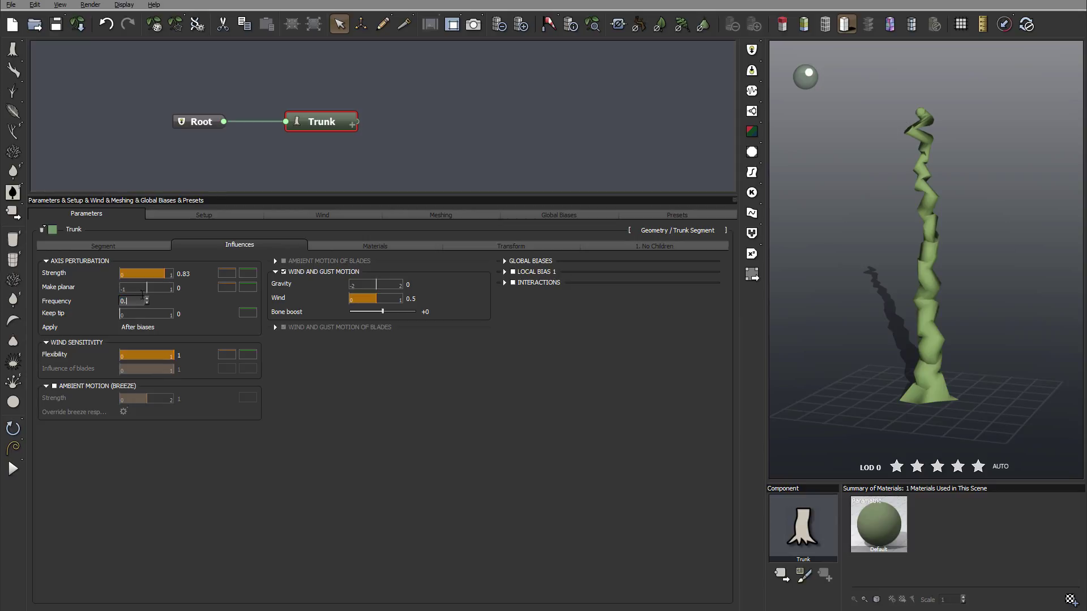
type("5")
key("Return")
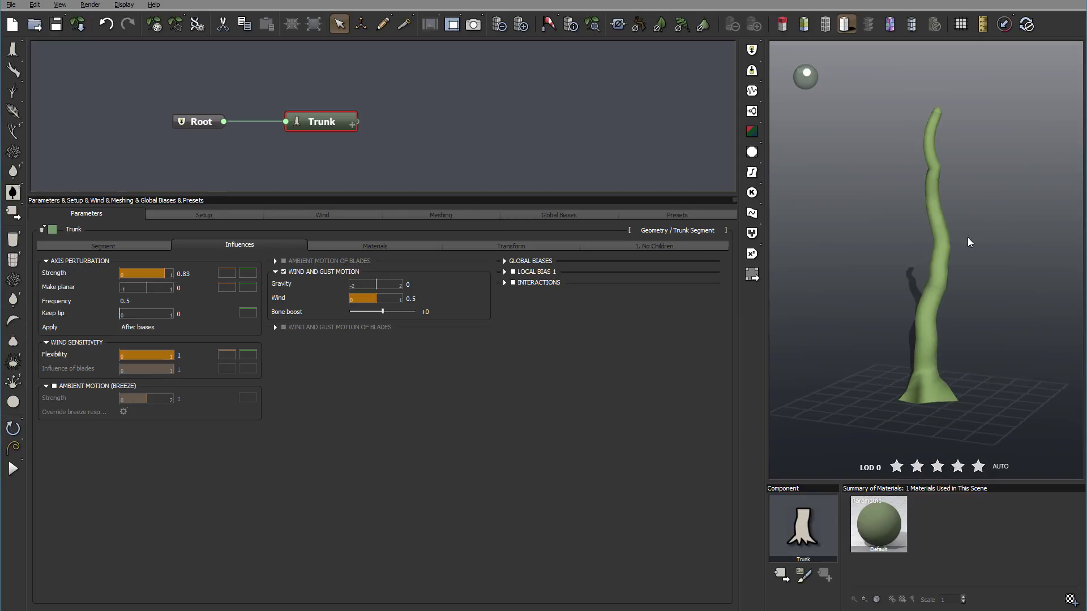
left_click_drag(967, 237, 1005, 247)
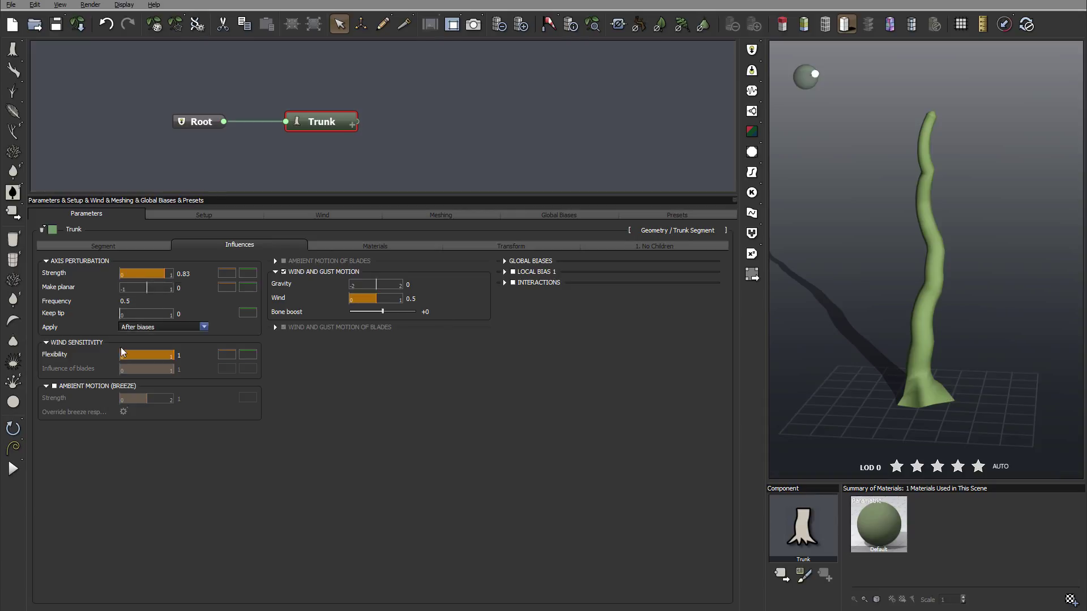
Leave perturbation Apply on After biases and show the wind direction indicator.
left_click(152, 328)
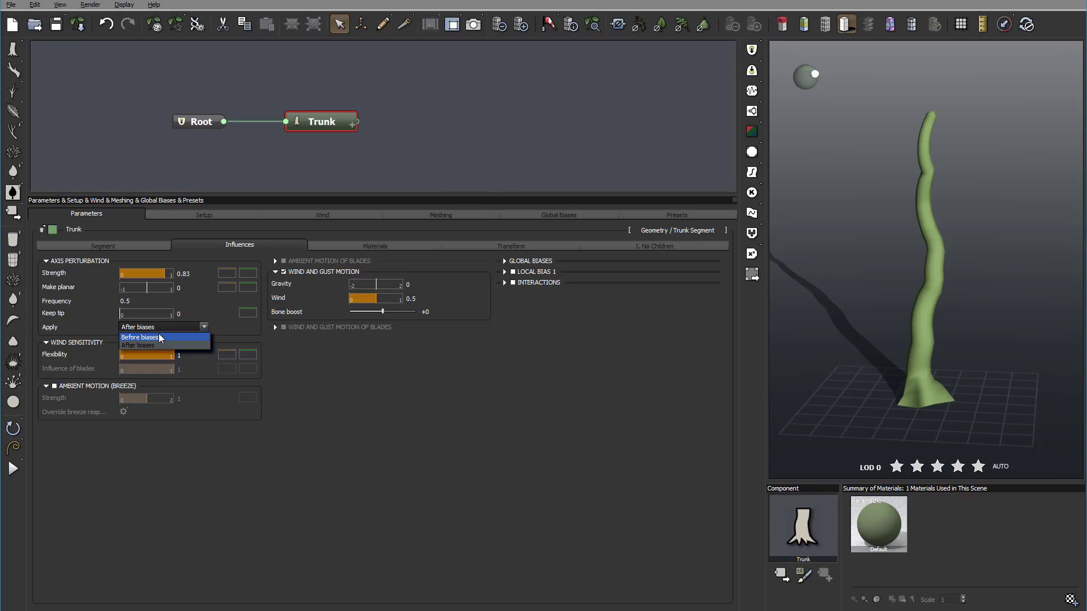
left_click(170, 345)
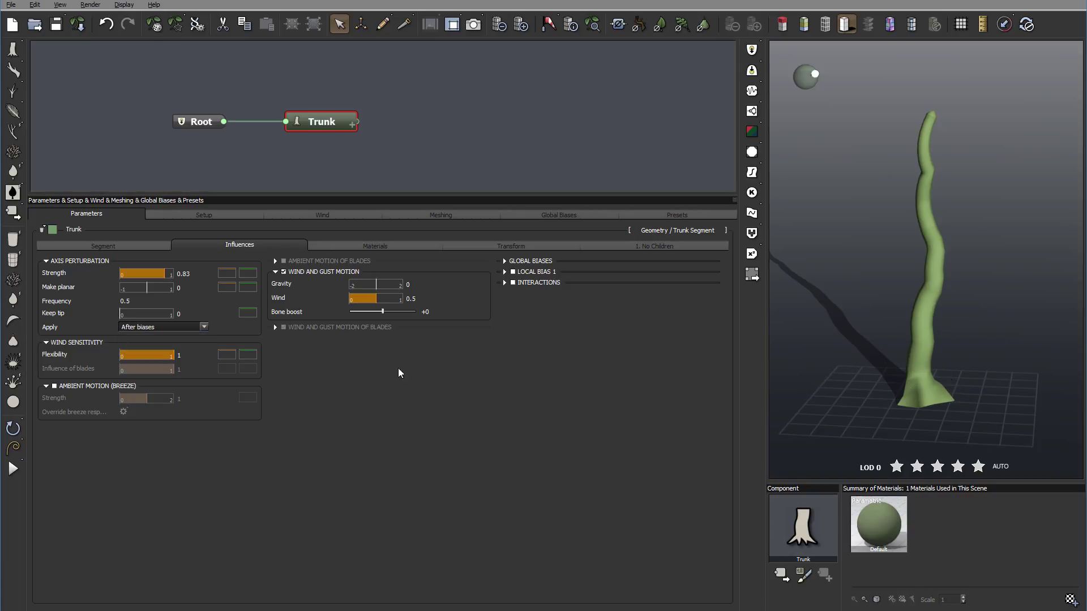
mouse_move(91, 358)
left_click(548, 24)
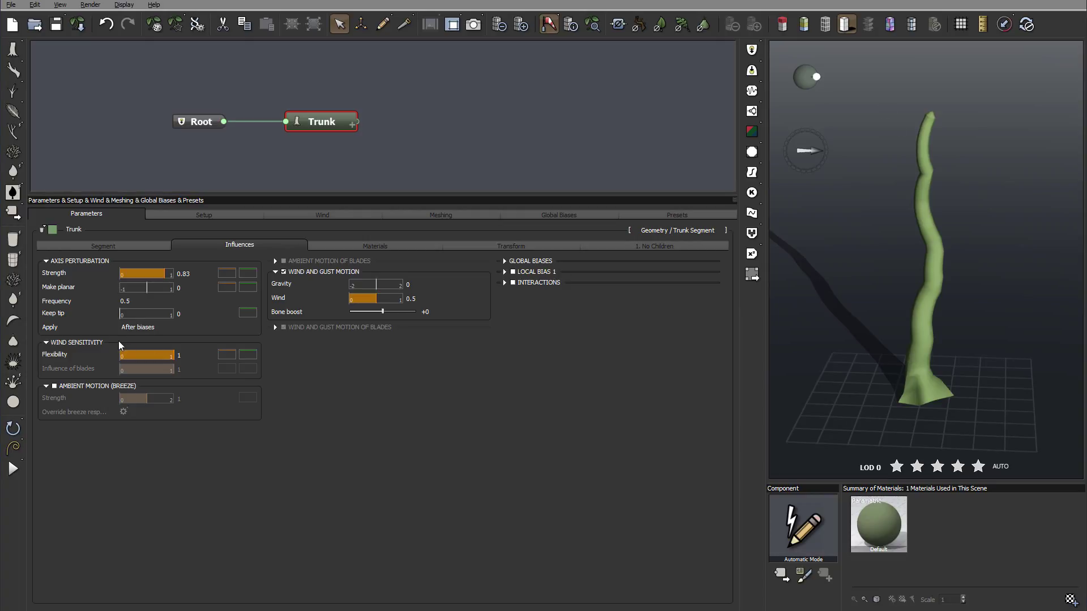
Keep Flexibility at 100 and point the wind direction toward the viewer.
left_click(151, 353)
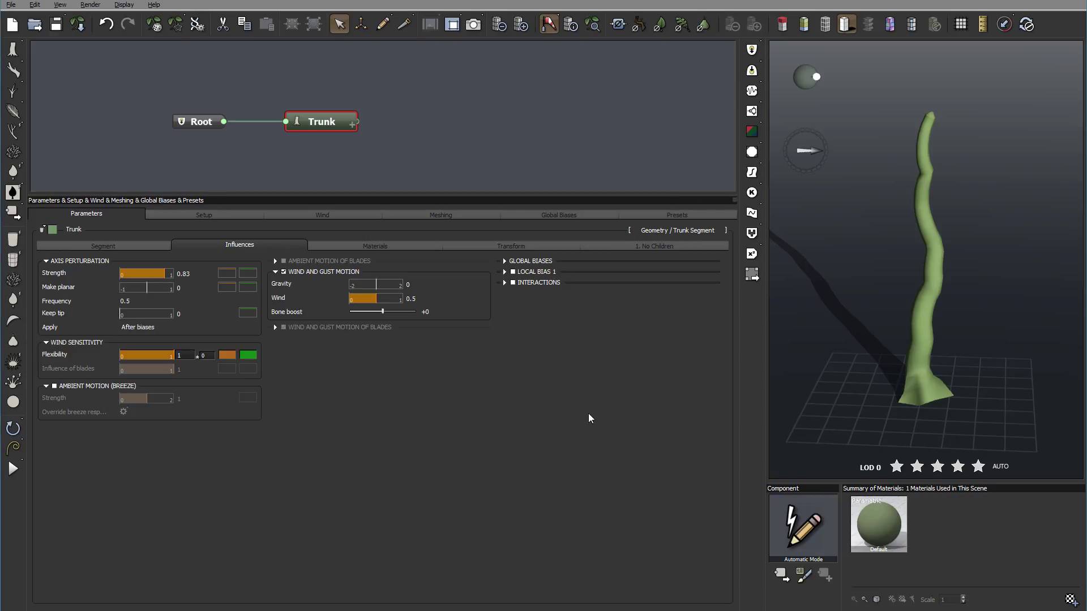
key("Return")
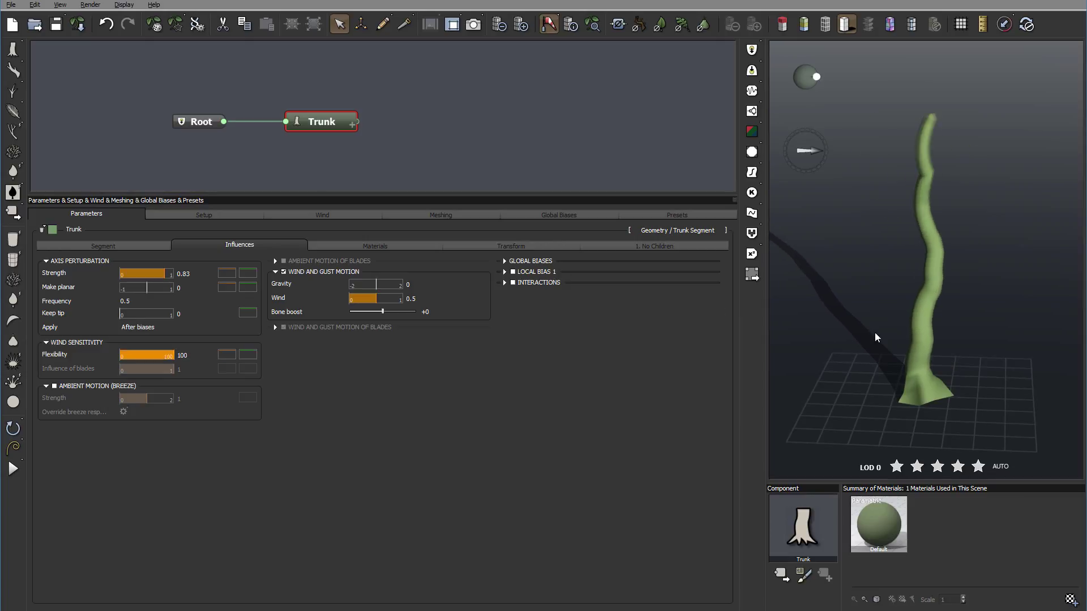
mouse_move(874, 347)
left_mouse_down()
mouse_move(1018, 322)
mouse_move(858, 334)
left_mouse_up()
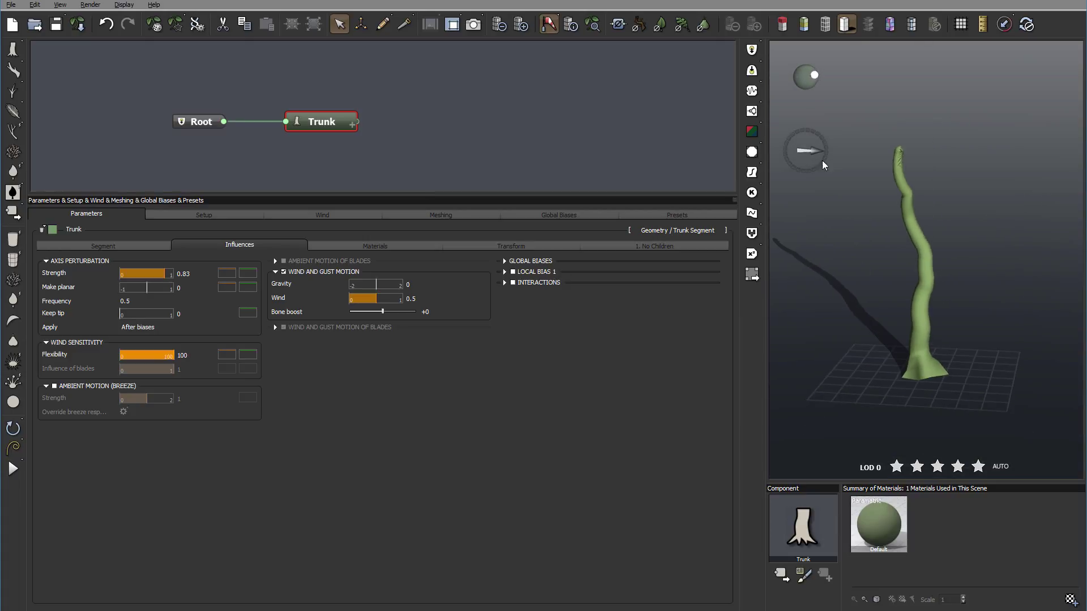
scroll(793, 182, "down", 2)
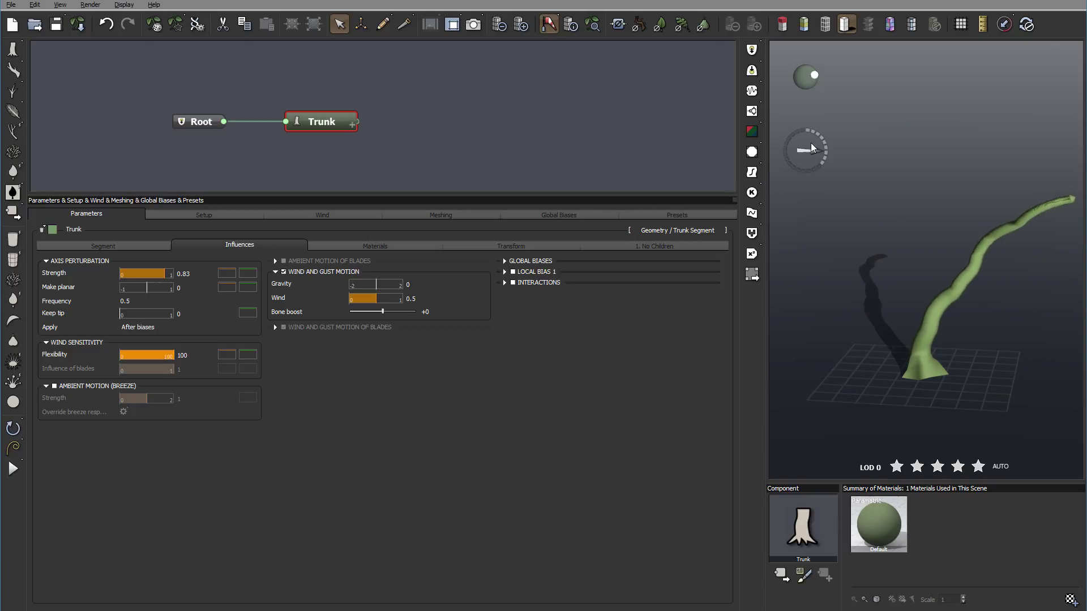
left_click_drag(819, 151, 895, 202)
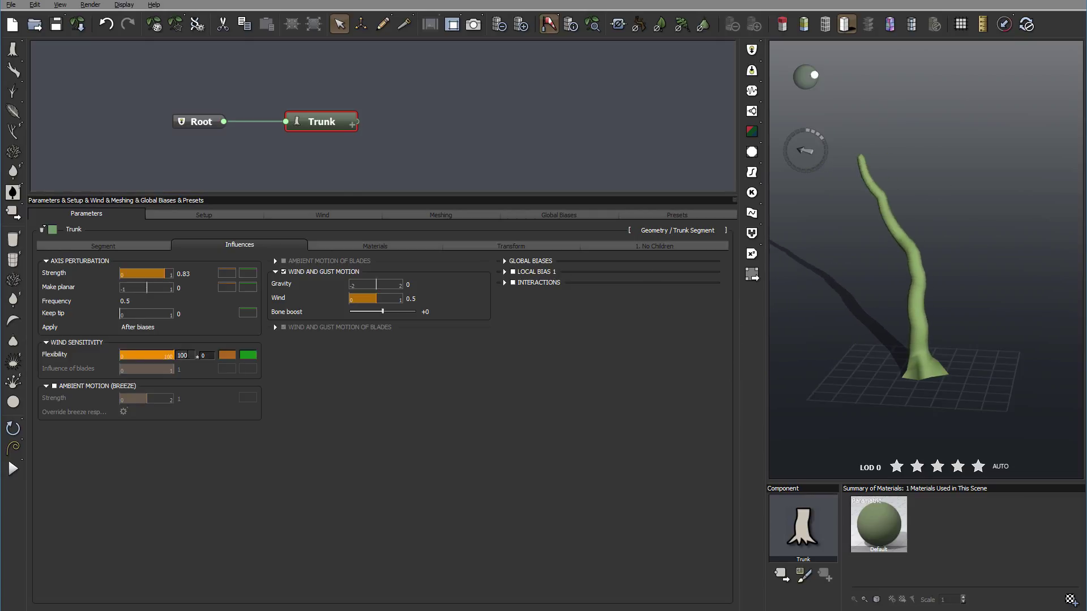
Lower the trunk's wind Flexibility to 1 and stop the wind preview.
key("Return")
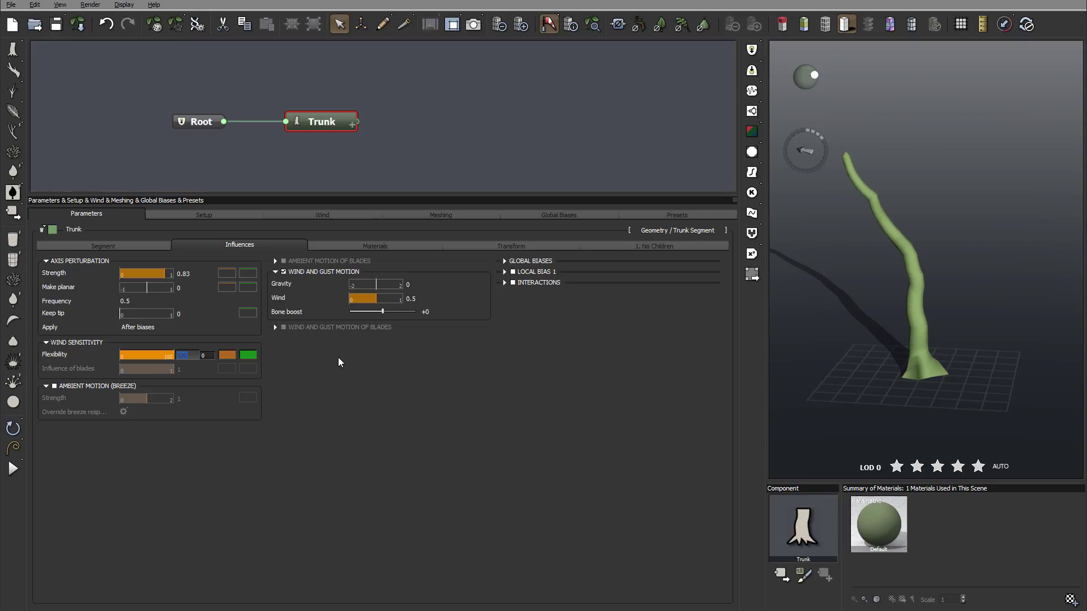
type("1")
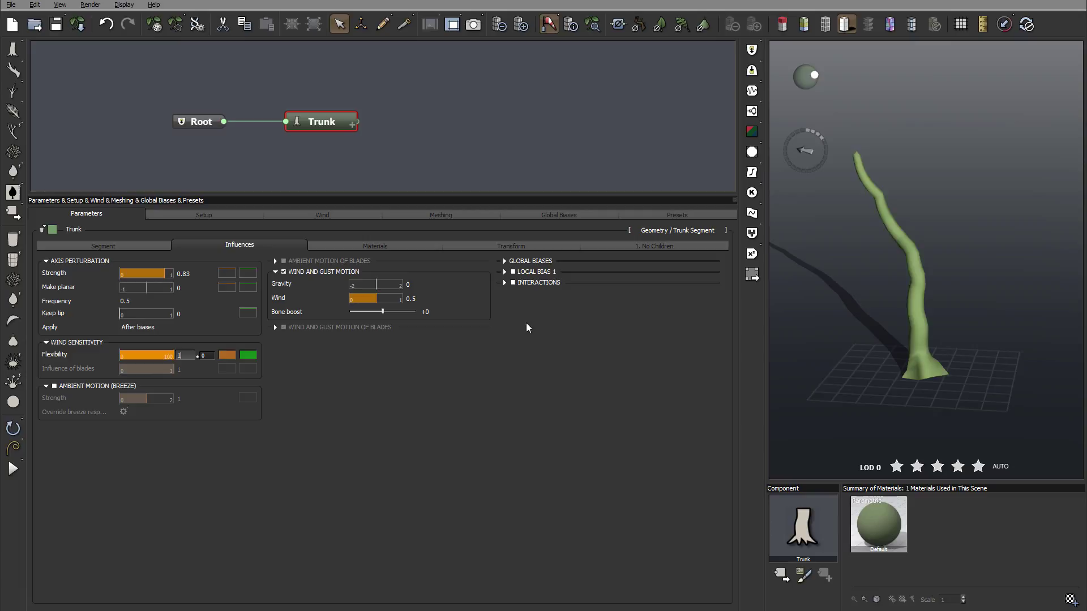
left_click(548, 25)
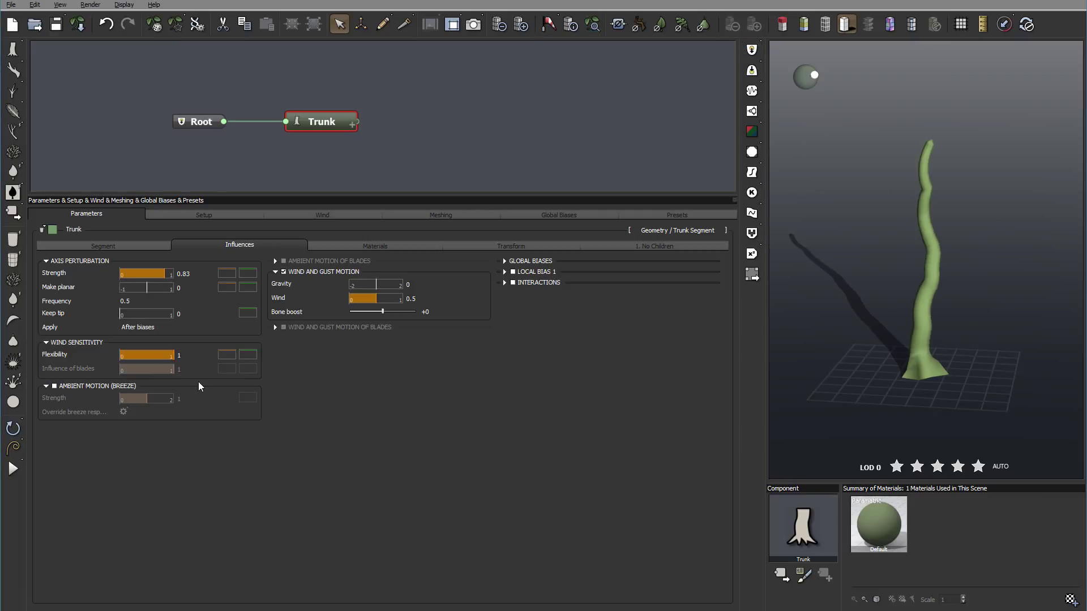
Add blades along the trunk on the Segment tab and swing the light across.
left_click(70, 245)
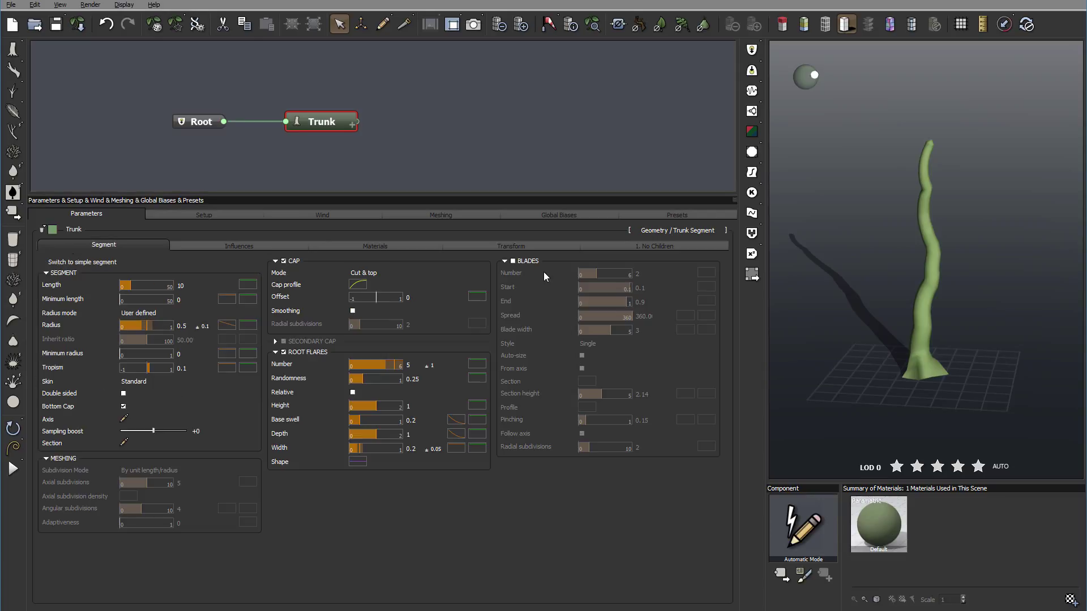
left_click(513, 262)
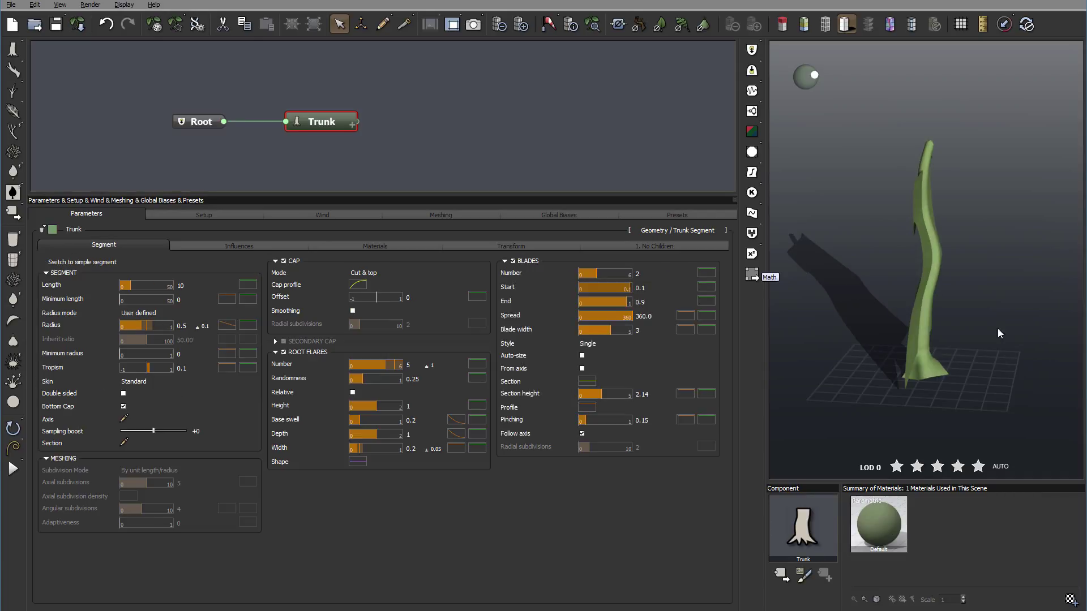
left_click_drag(998, 329, 879, 330)
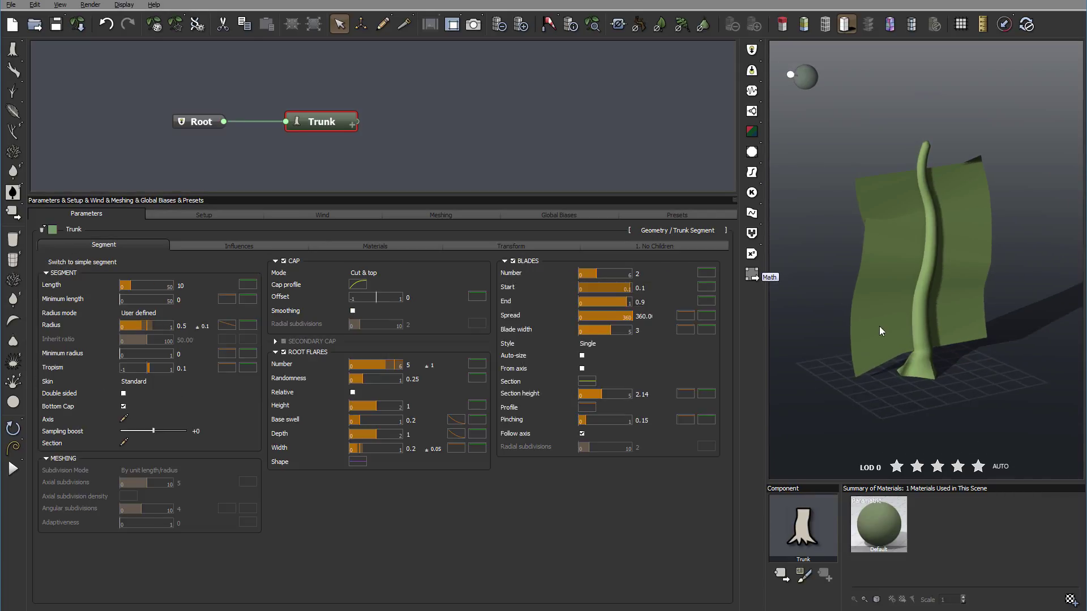
Start the wind preview and set the blades' wind influence to 0 in Influences.
left_click(250, 245)
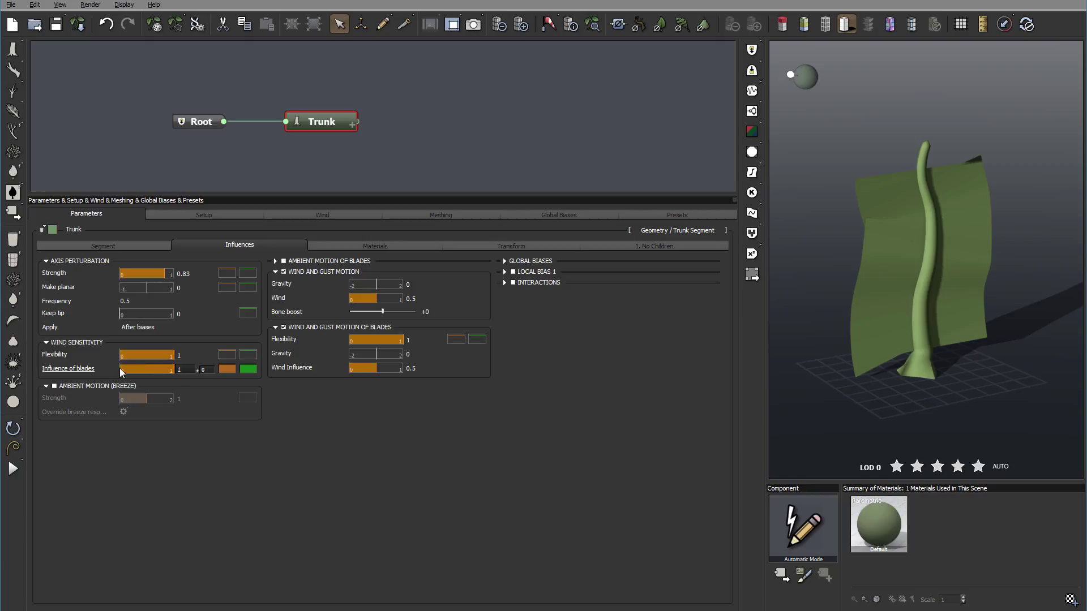
left_click(548, 24)
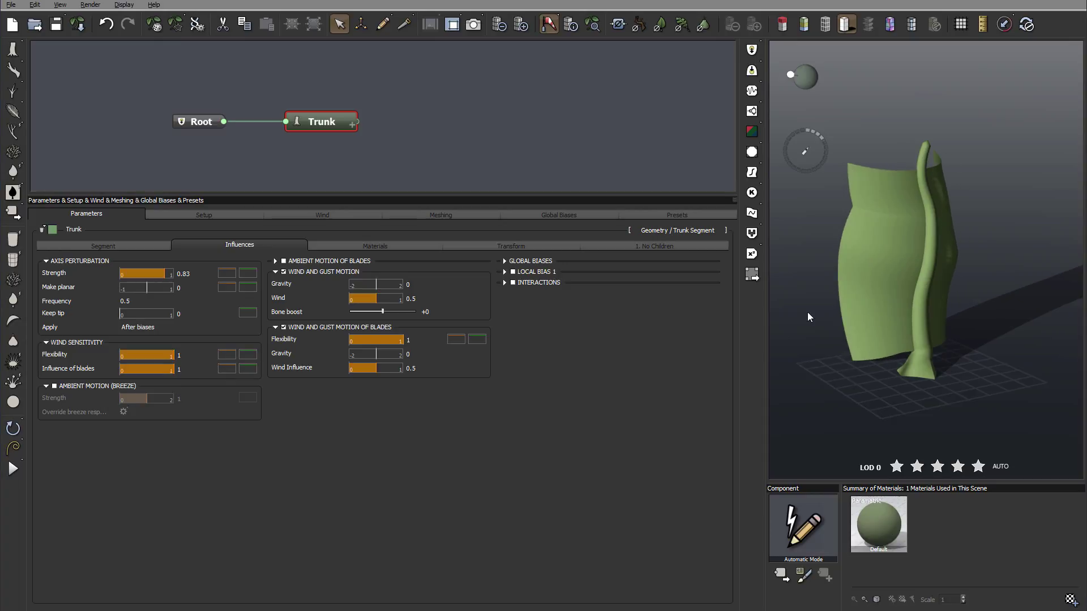
left_click_drag(808, 313, 889, 273)
left_click(181, 369)
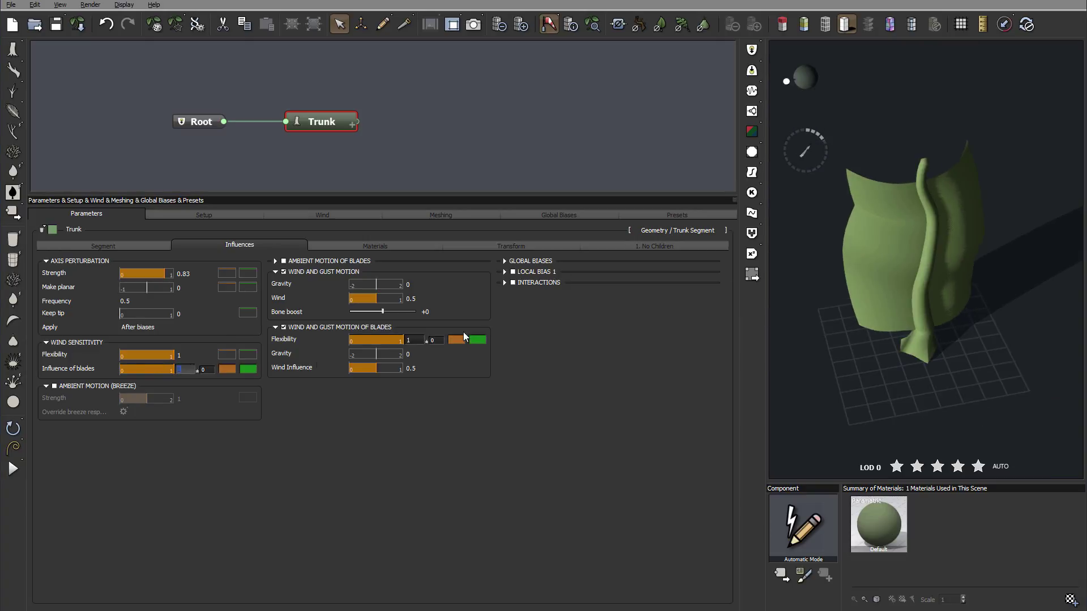
type("-1")
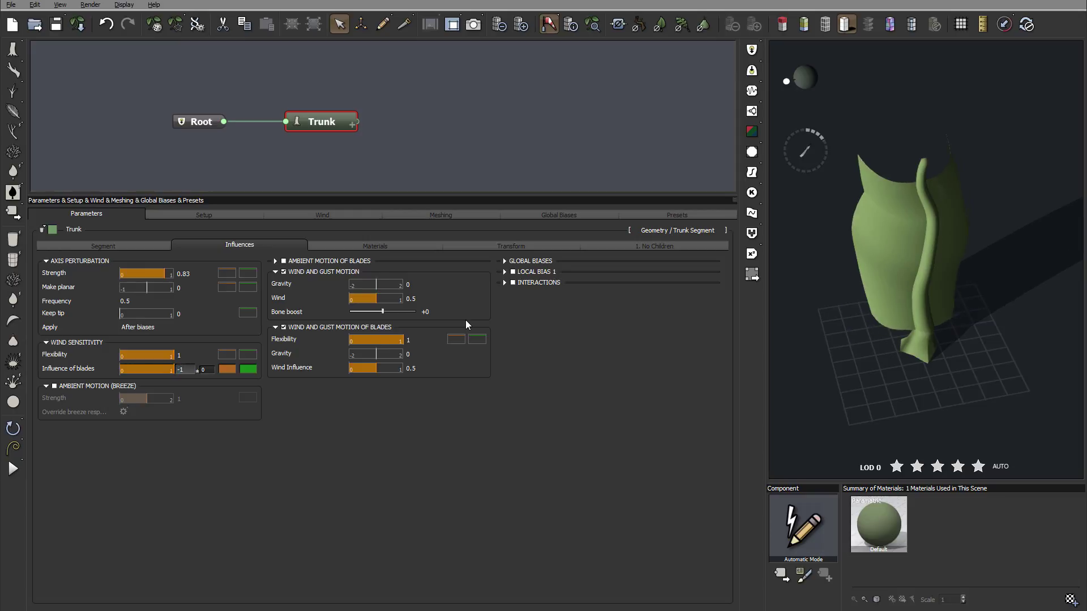
left_click(436, 413)
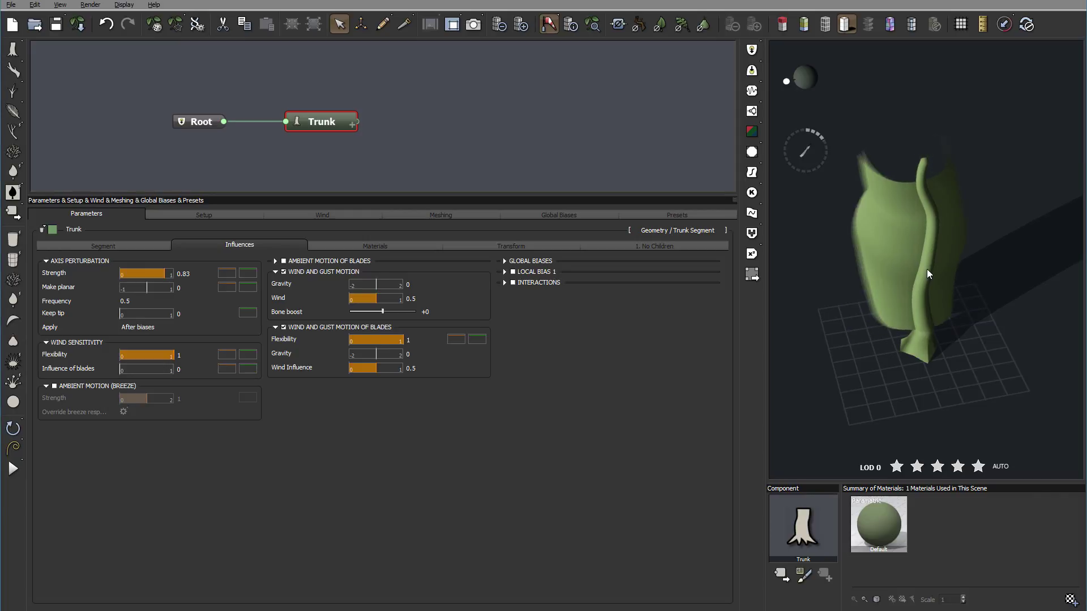
left_click_drag(827, 321, 883, 268)
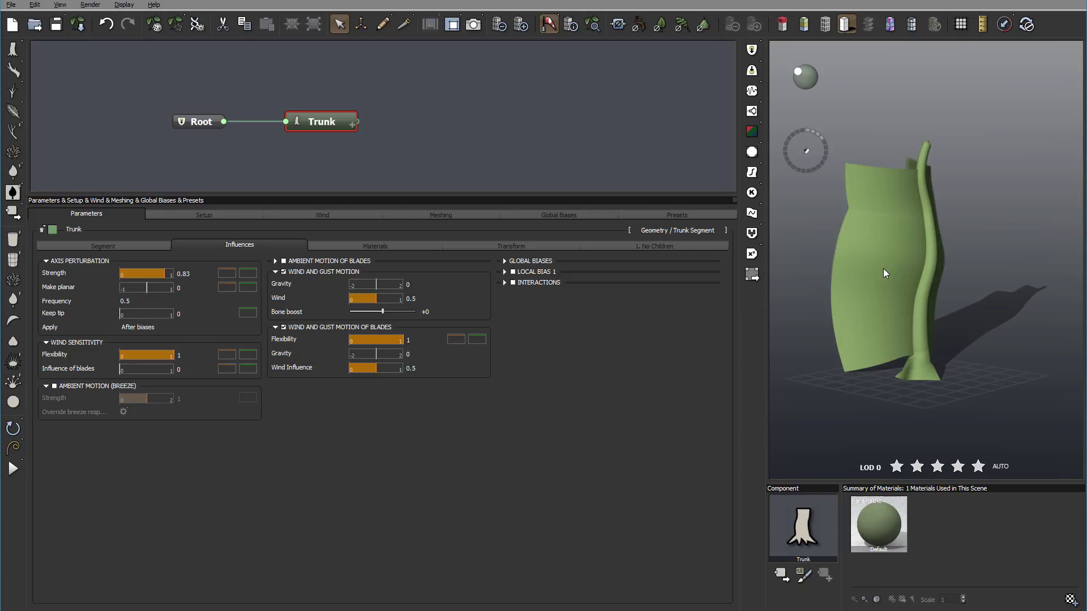
left_click(179, 369)
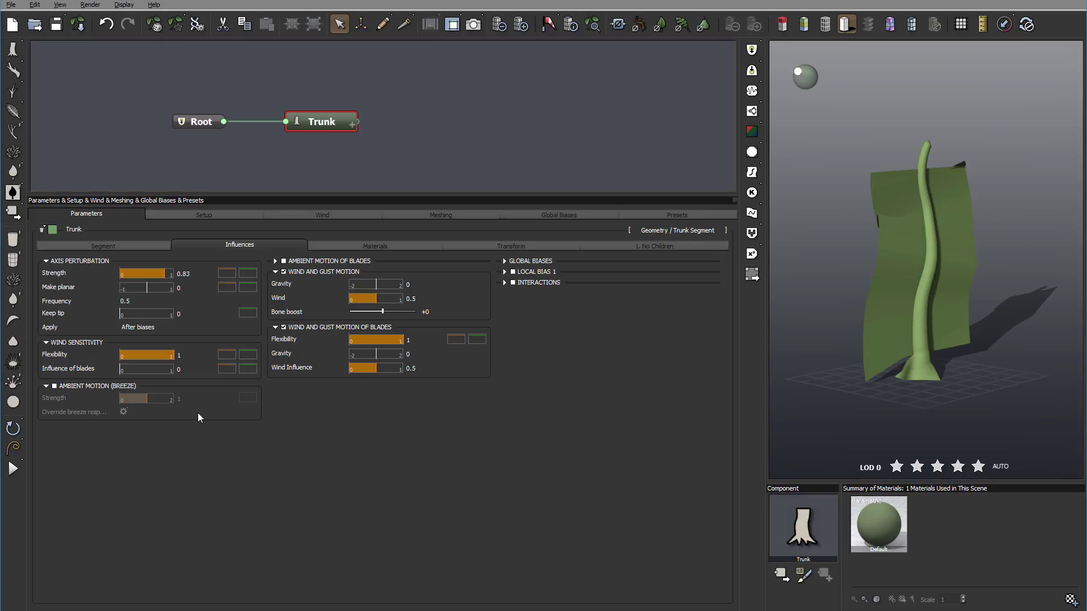
Enable trunk breeze with wind bones, restart the wind preview, and set Breeze Strength 15.77.
left_click(89, 386)
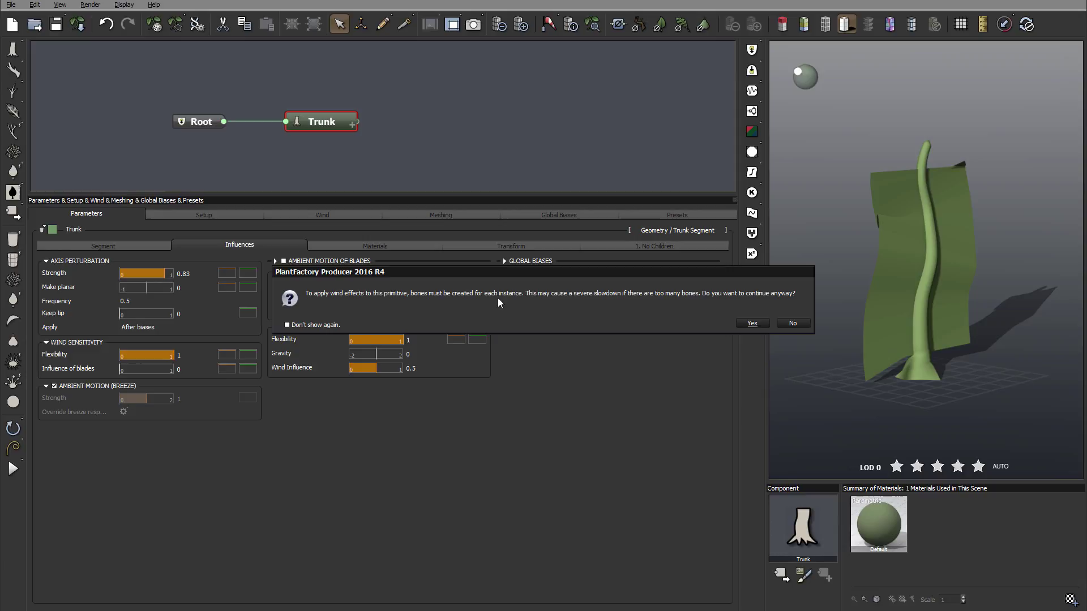
left_click(754, 324)
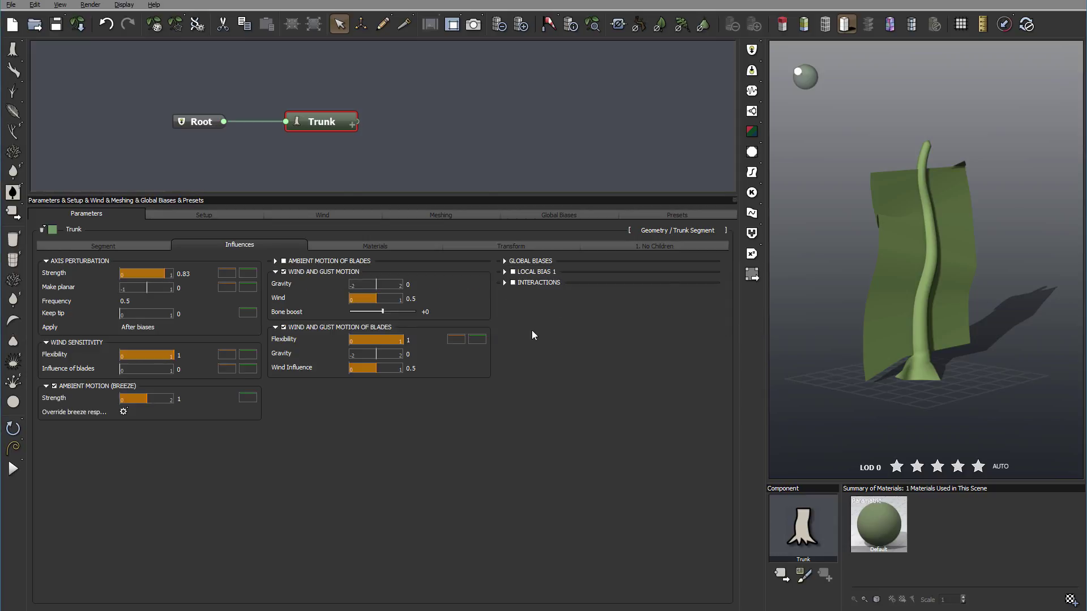
left_click(548, 18)
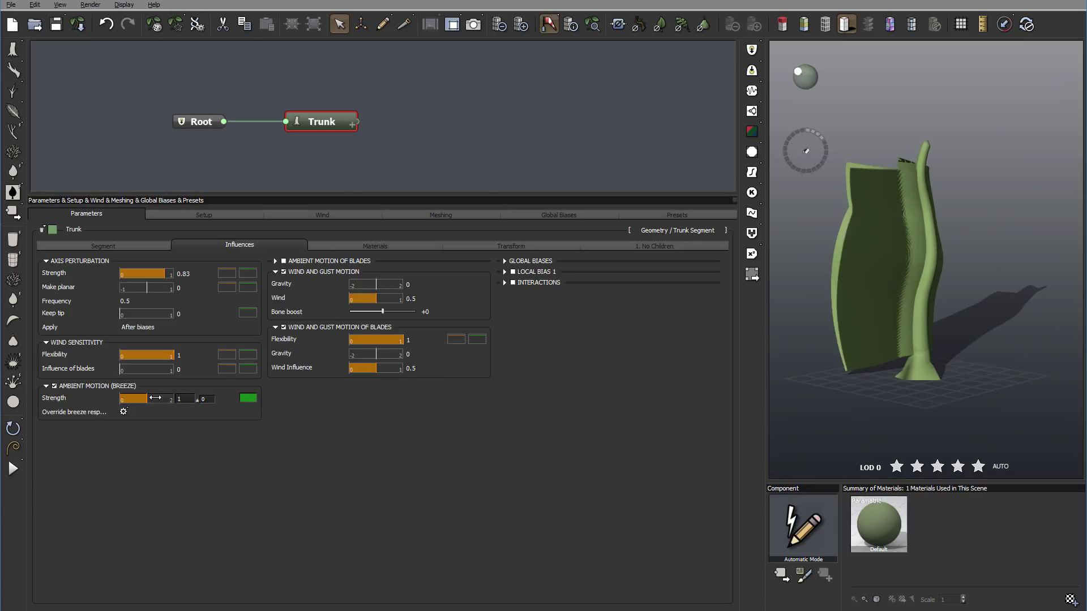
left_click_drag(154, 400, 170, 399)
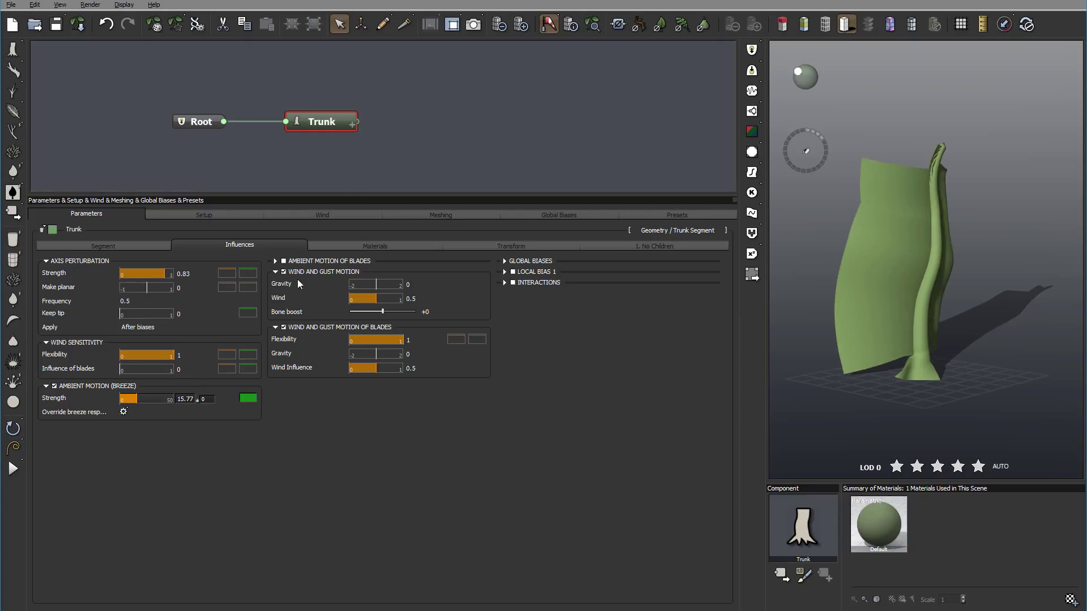
left_click(123, 412)
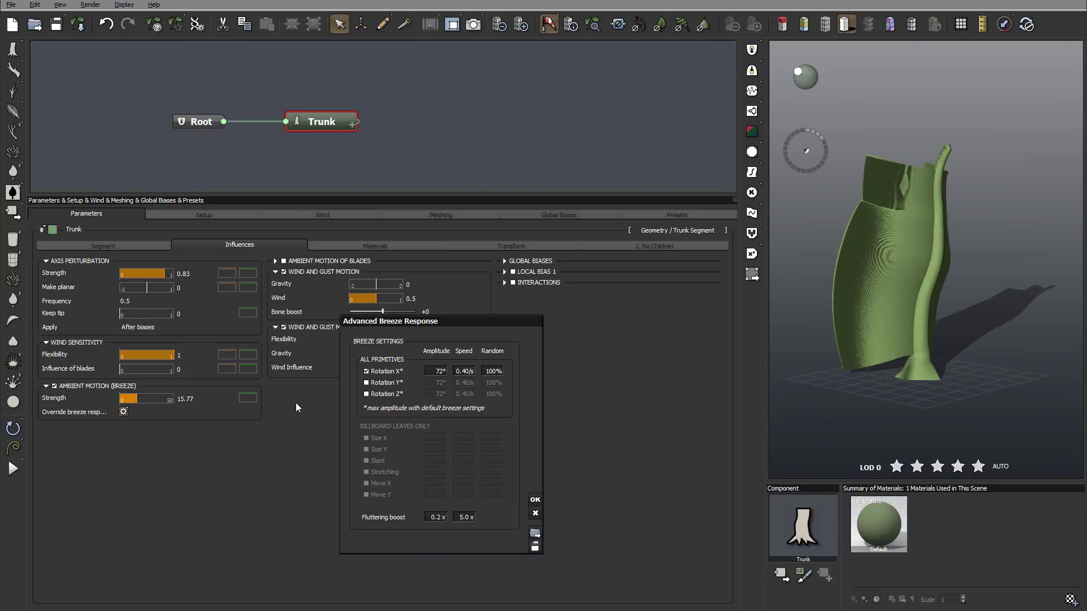
left_click(535, 513)
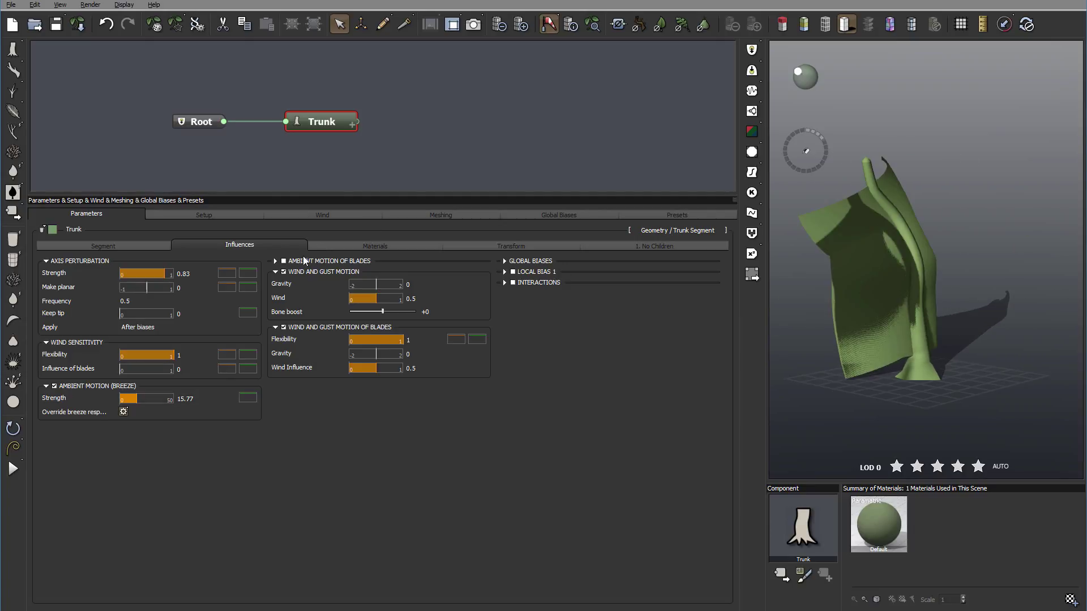
Turn on blade ambient motion (Amplitude 1, Frequency 1), disable trunk breeze, and stop wind.
left_click(274, 262)
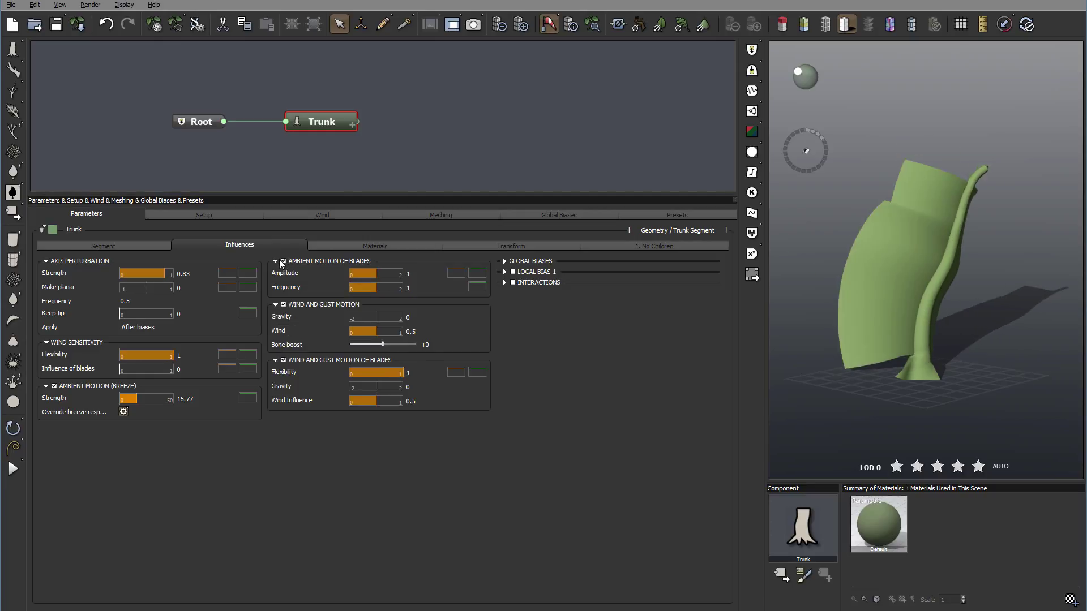
left_click(284, 261)
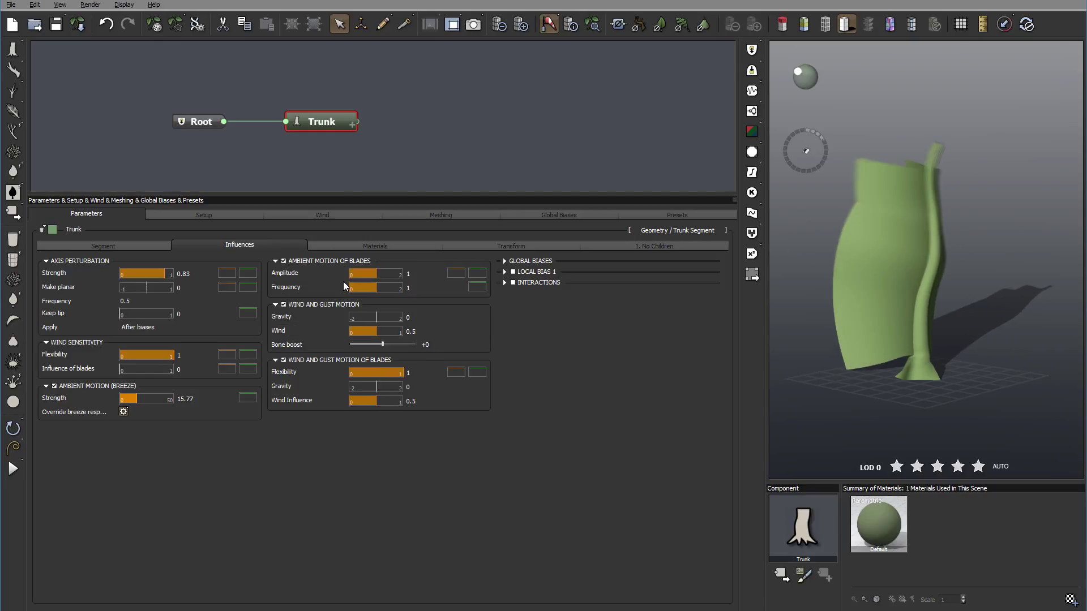
left_click(55, 386)
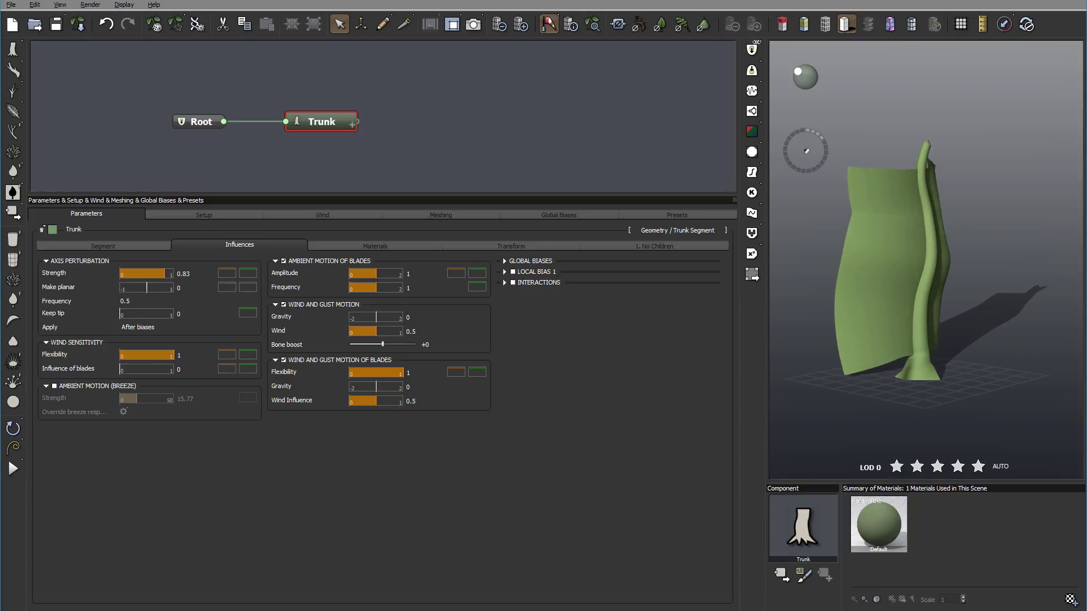
left_click(548, 24)
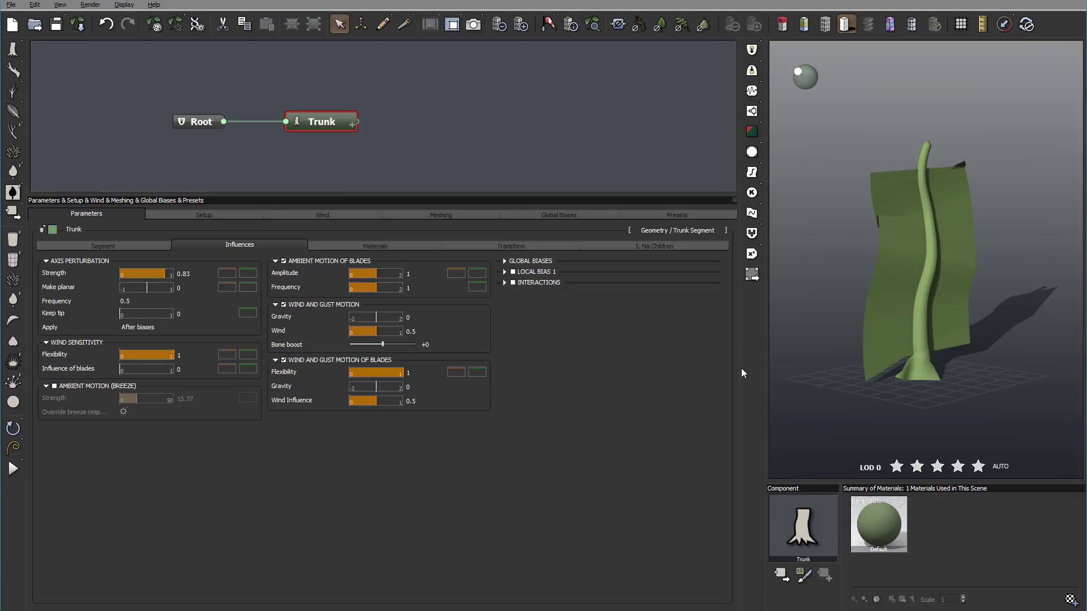
mouse_move(385, 273)
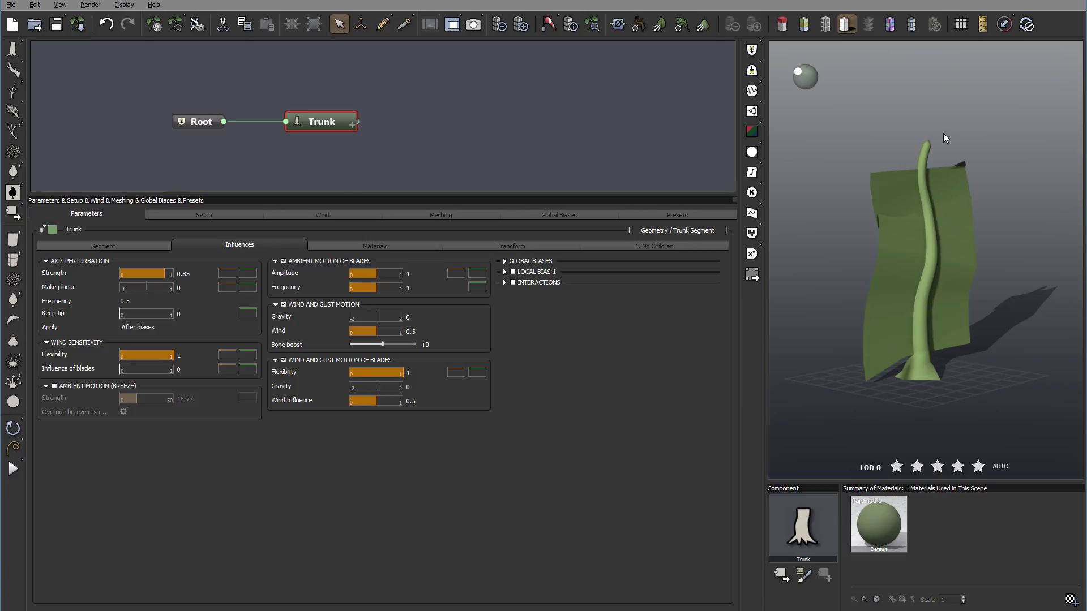
Turn off blade ambient motion, raise wind gravity to 26.25, and restart the wind preview.
left_click(283, 260)
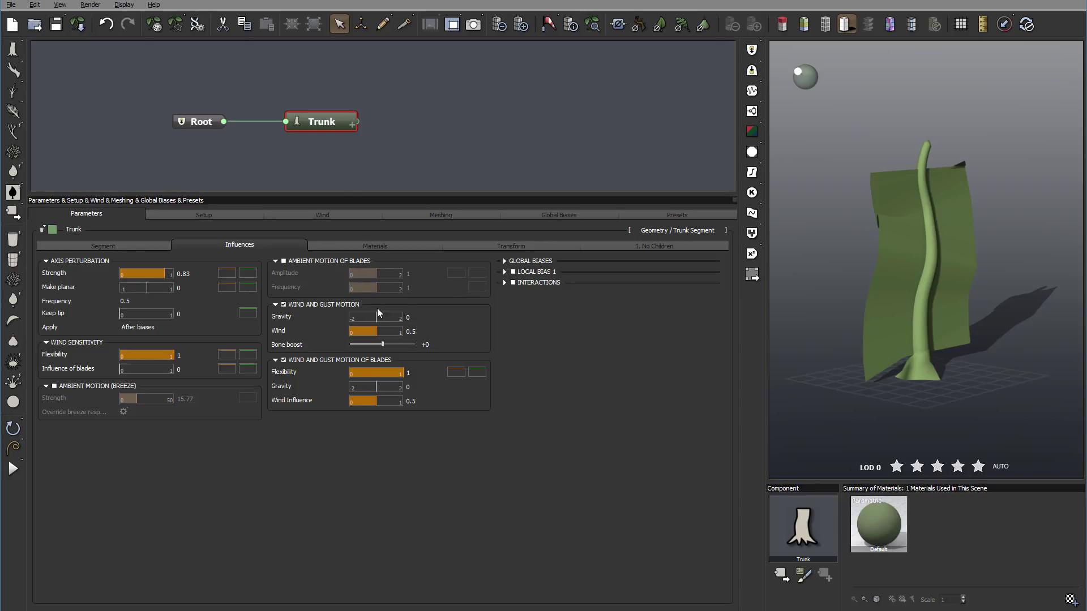
mouse_move(295, 320)
left_click_drag(376, 317, 395, 317)
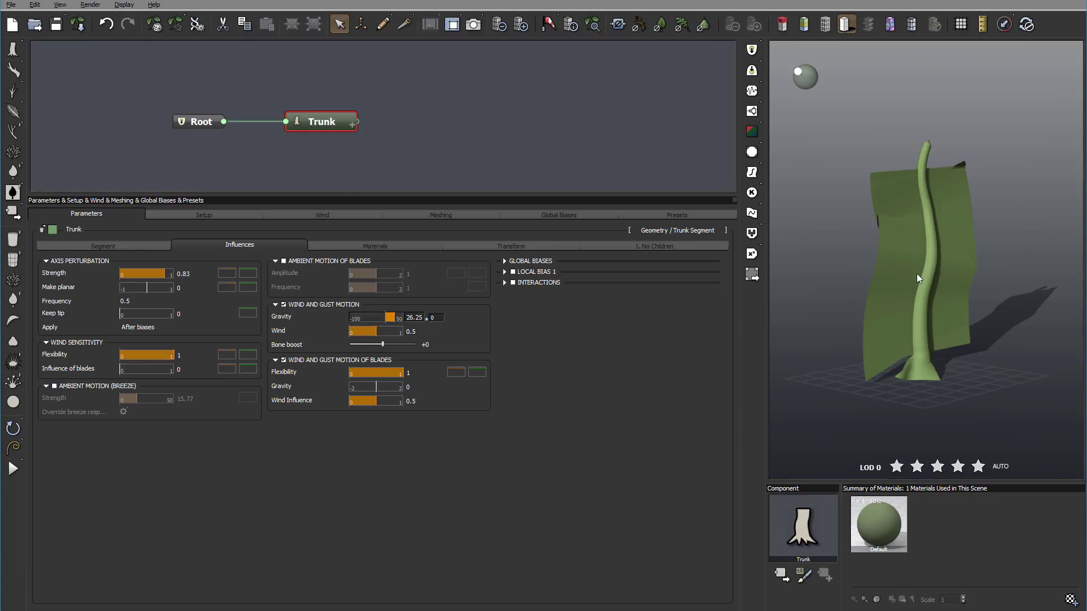
key("ctrl+w")
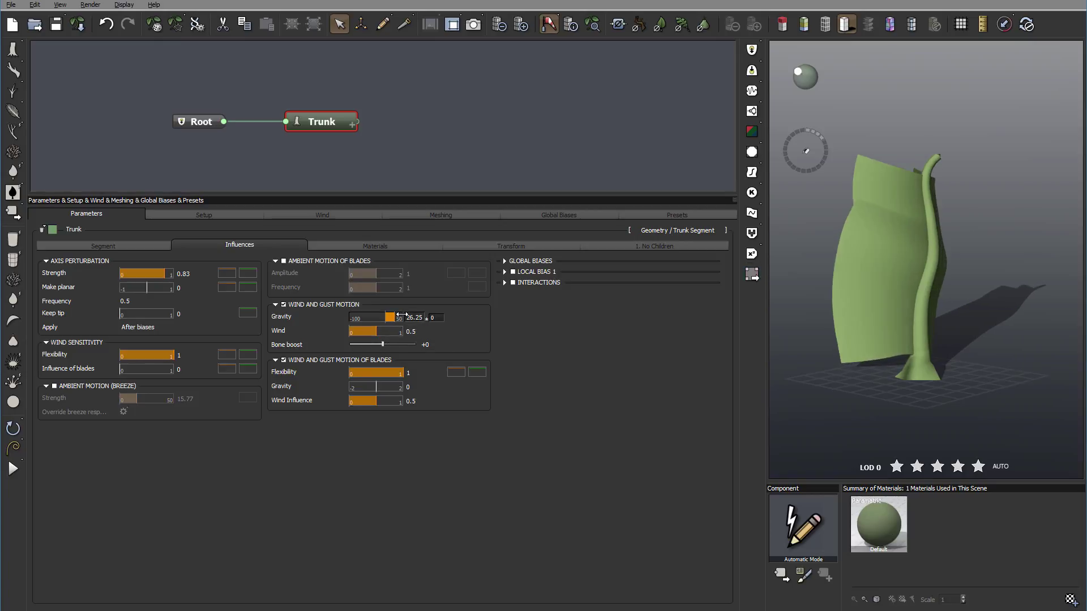
Set wind gust Gravity to 0 and raise the Wind strength to 8.09.
left_click(427, 321)
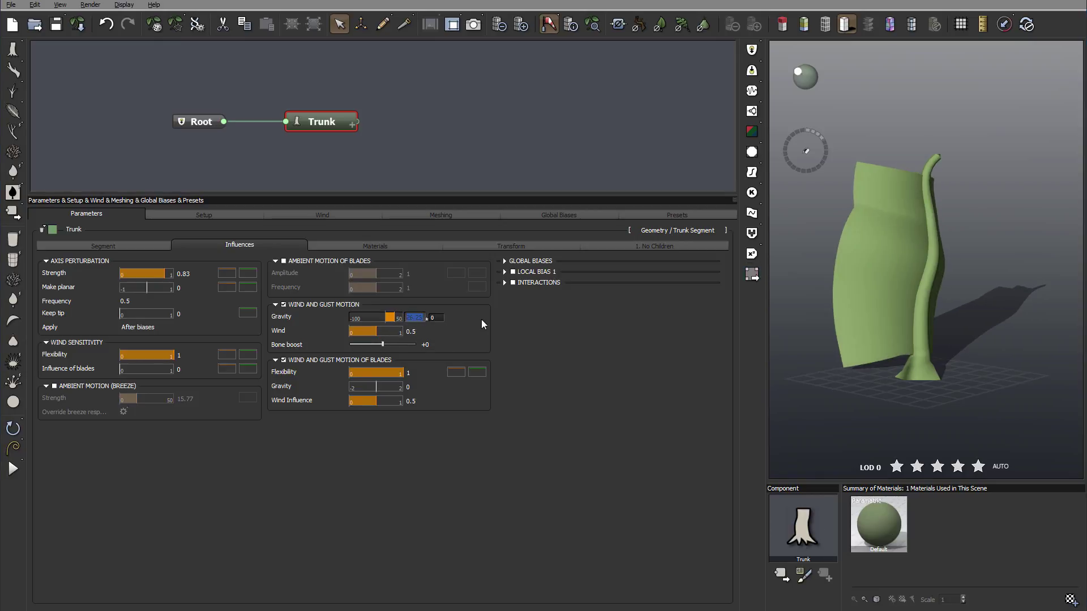
type("0")
key("Return")
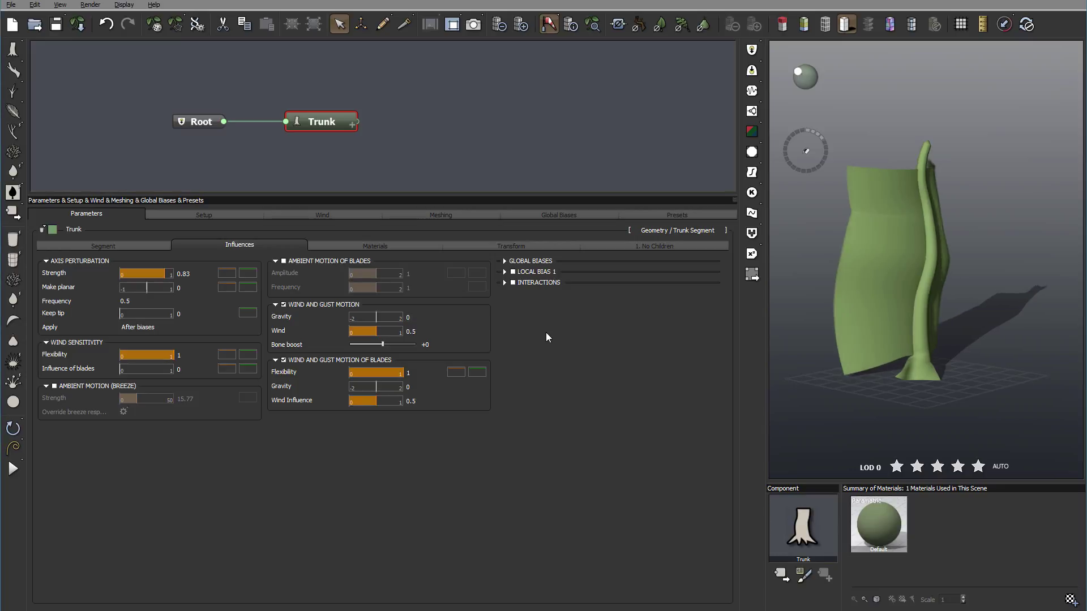
mouse_move(382, 330)
left_click_drag(382, 331, 526, 323)
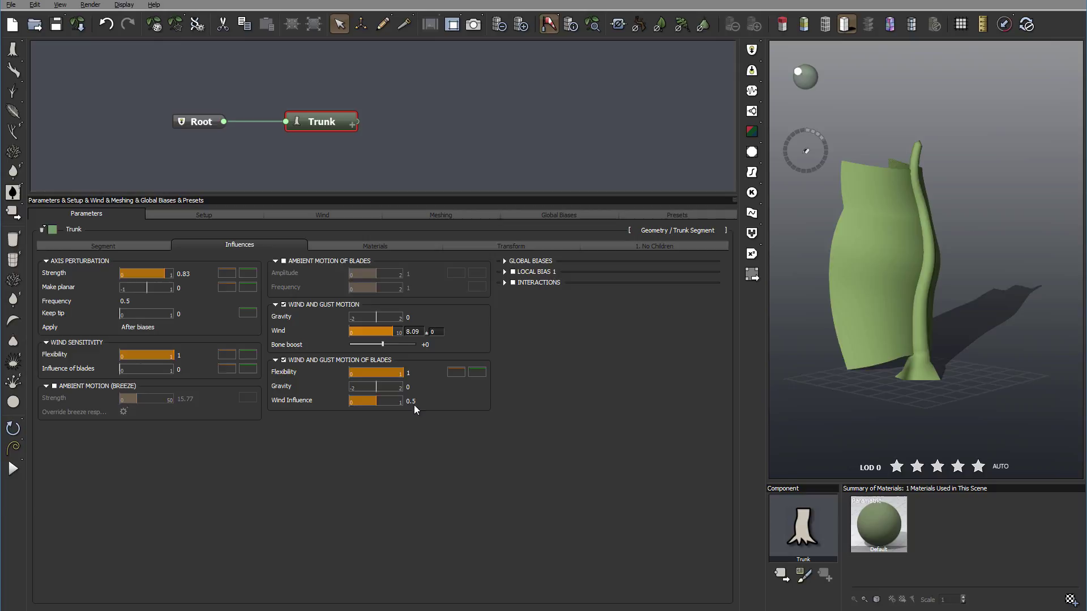
Turn wind and gust motion off for the trunk, then expand the Global Biases section.
left_click(283, 305)
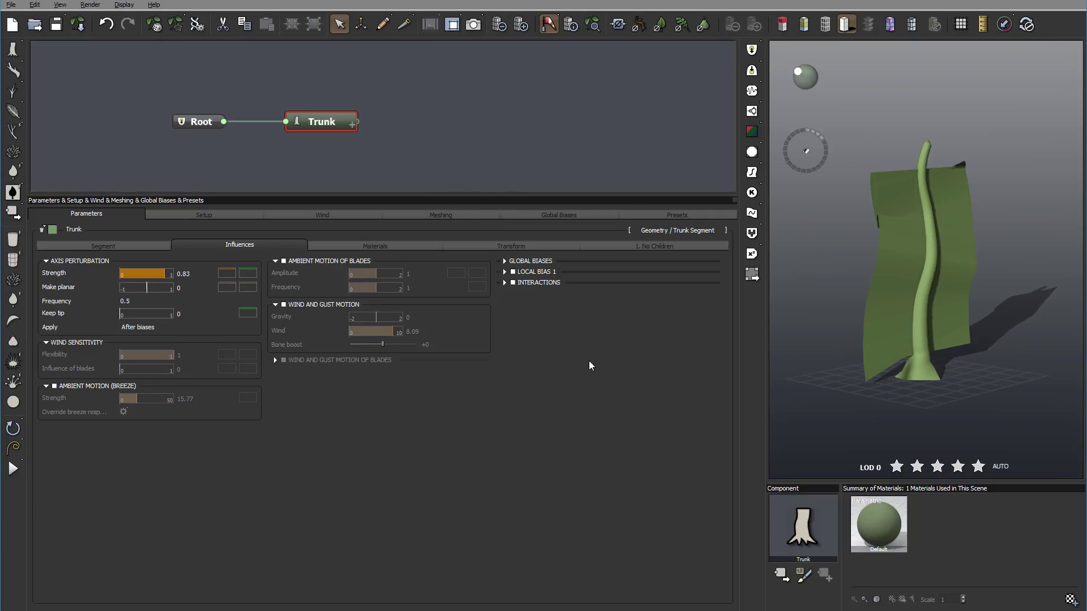
left_click(307, 305)
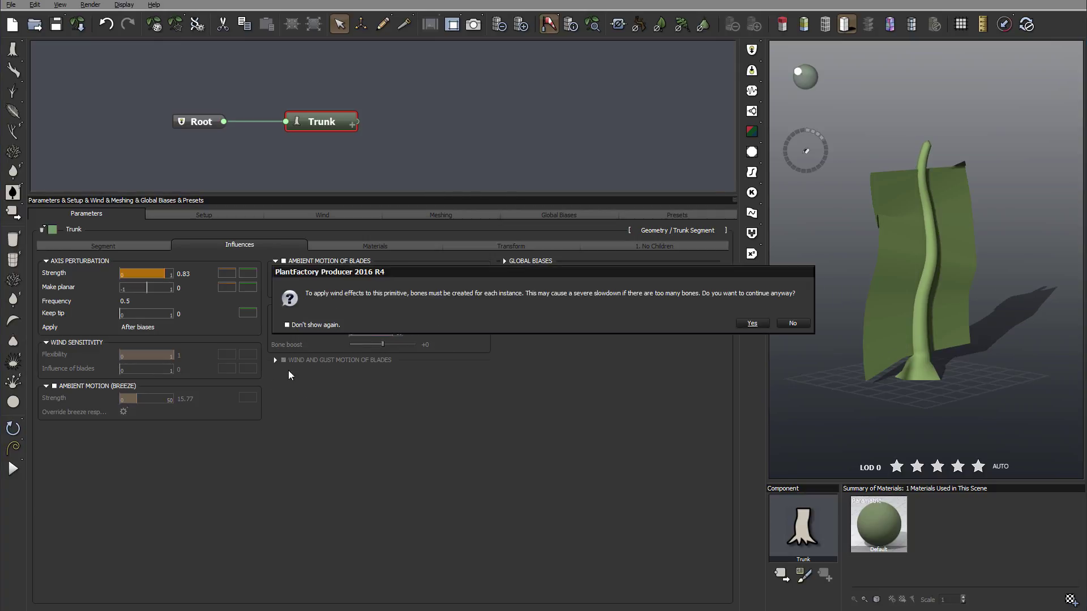
left_click(752, 323)
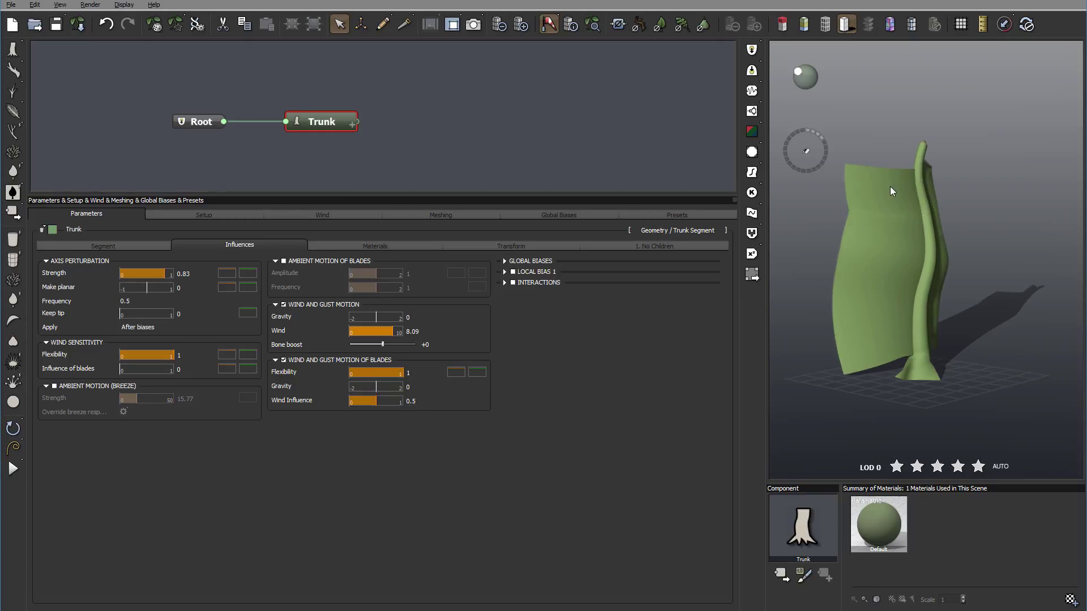
left_click(284, 305)
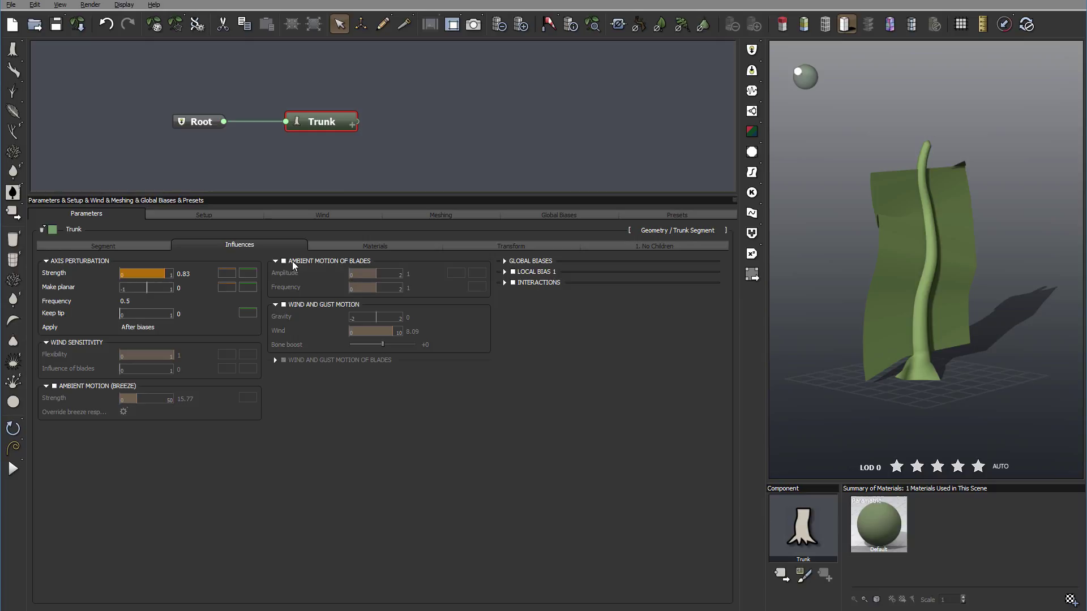
left_click(526, 263)
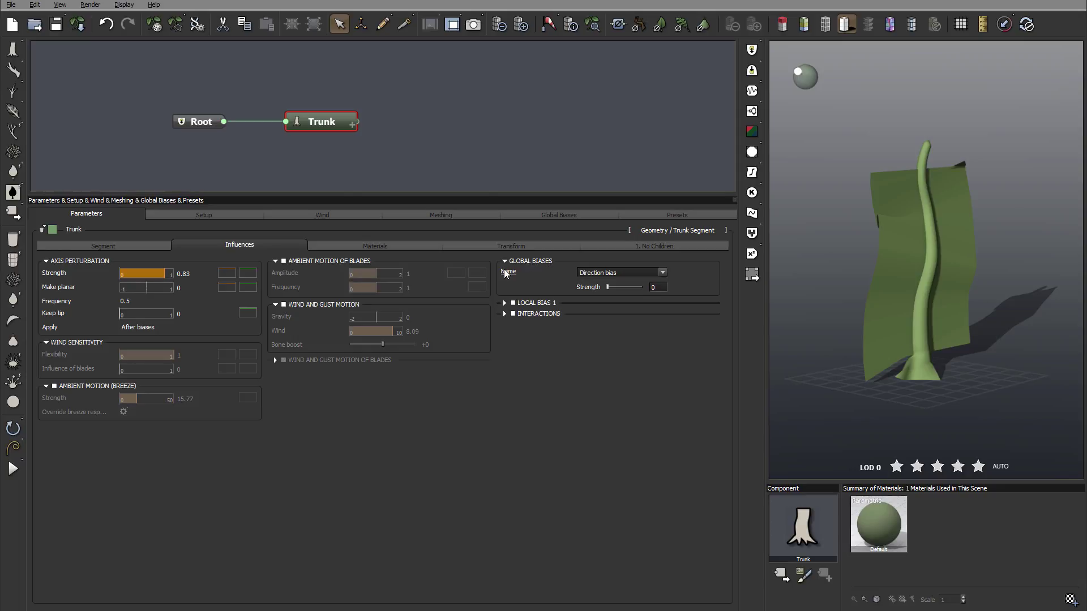
left_click(640, 273)
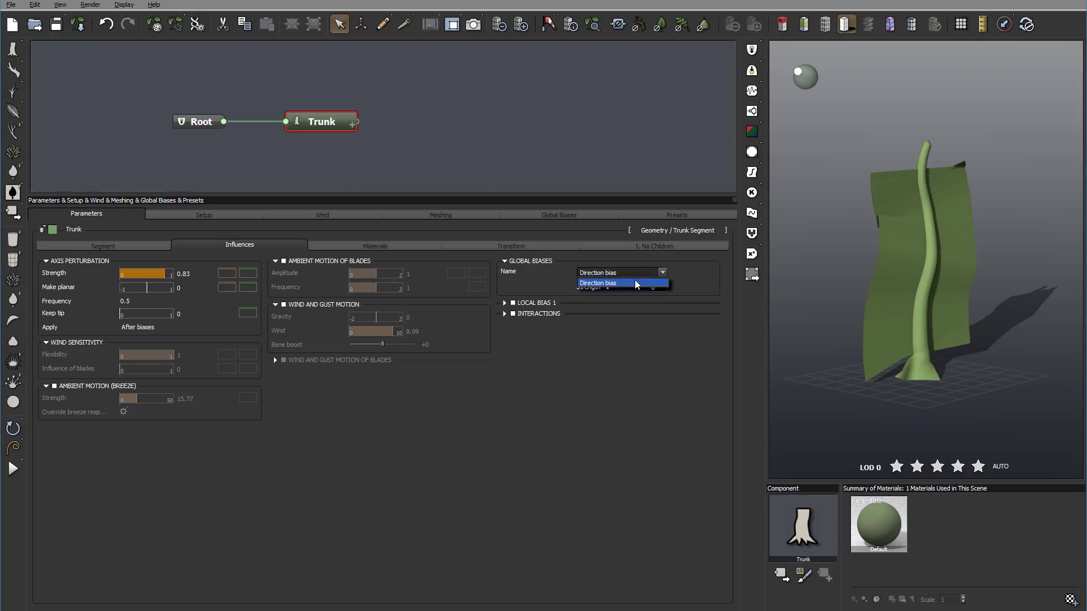
left_click(697, 280)
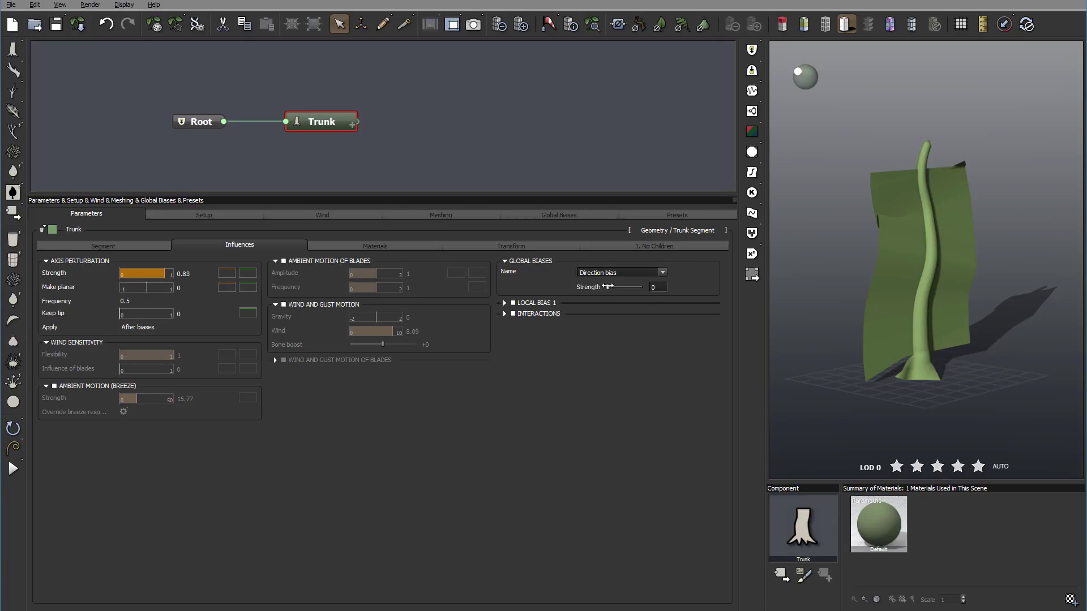
left_click_drag(608, 286, 803, 278)
left_click_drag(618, 286, 558, 292)
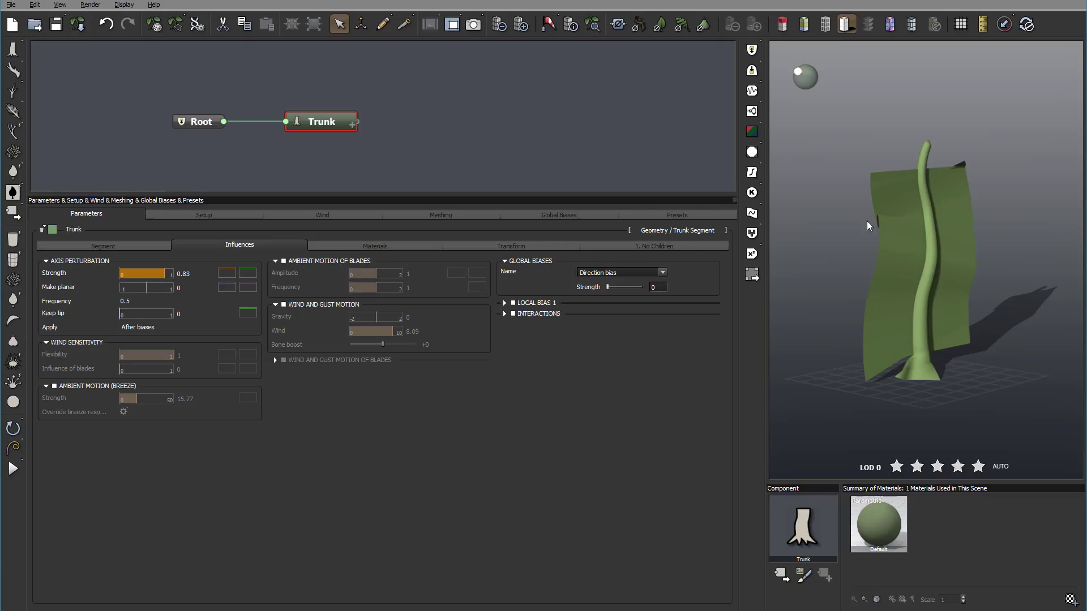
Expand Local Bias 1, keep its type as Direction, and raise its strength to 1.24.
left_click(514, 304)
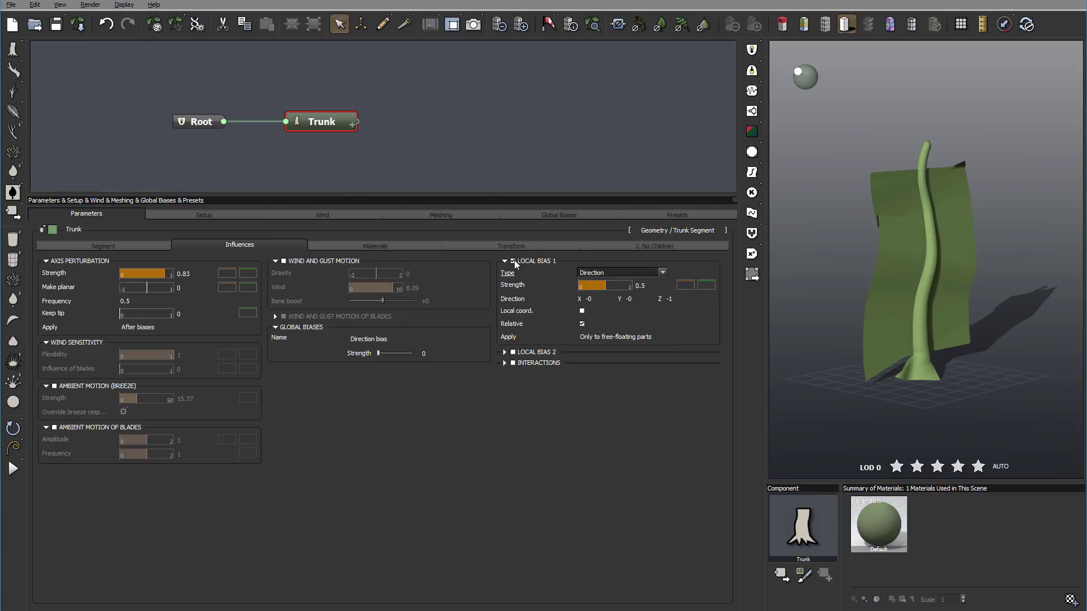
left_click(630, 274)
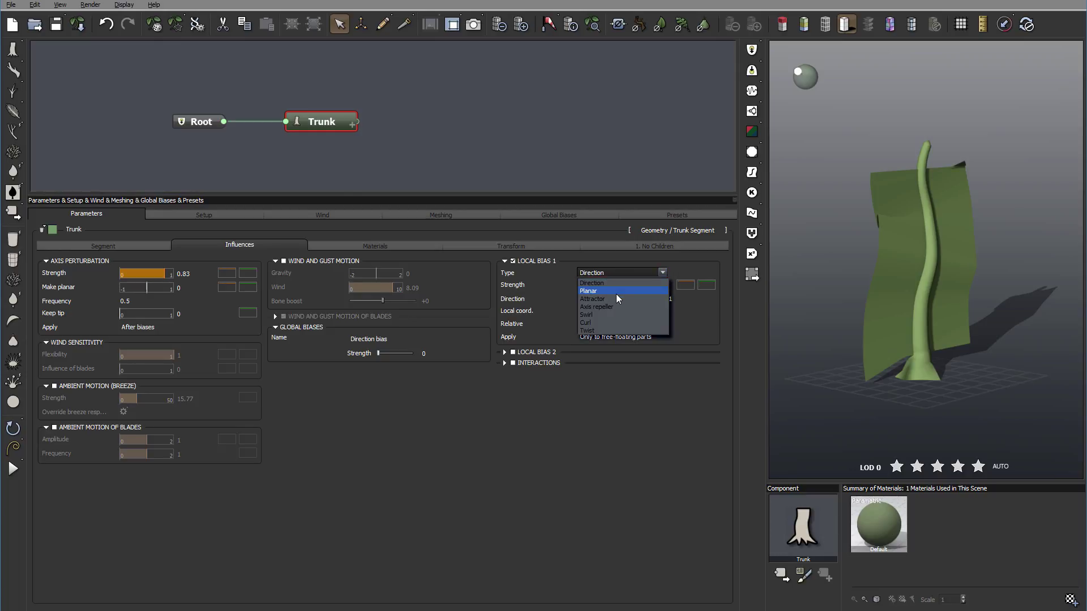
left_click(614, 283)
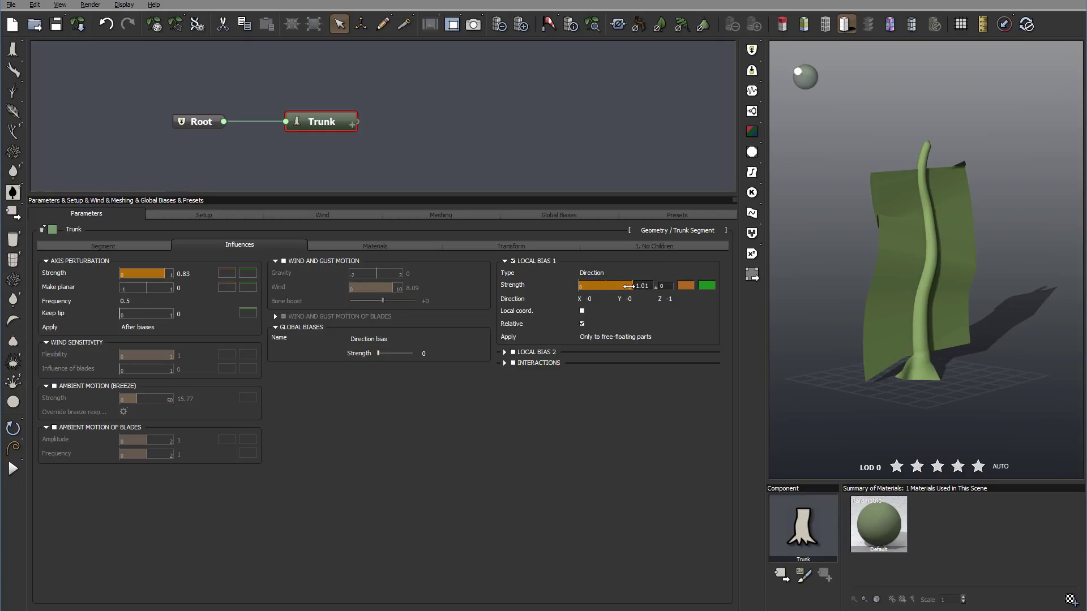
left_click_drag(629, 286, 640, 286)
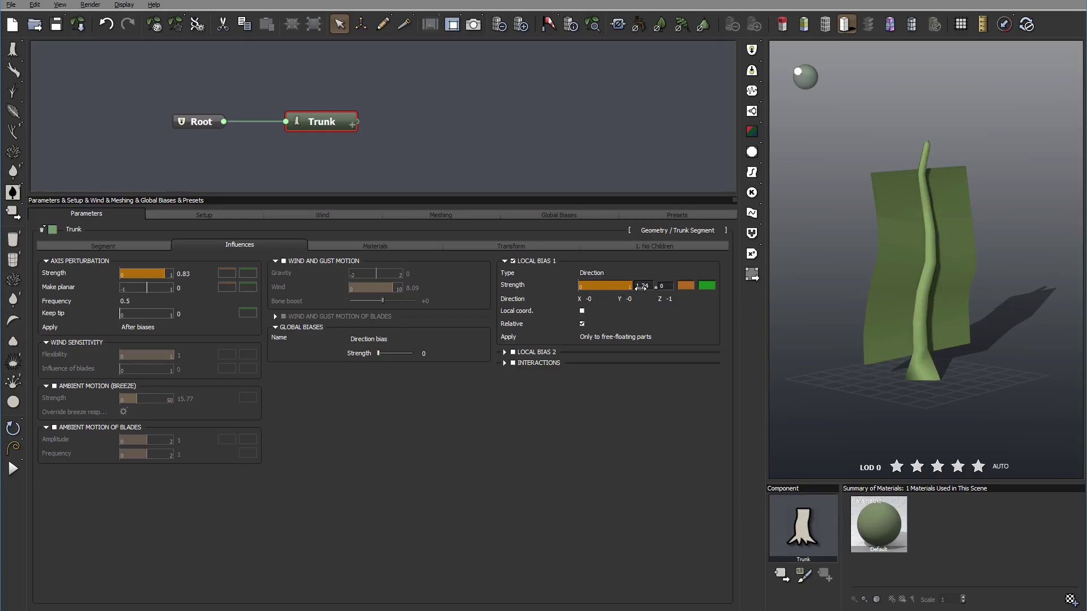
Remove the blades from the trunk and set Axis Perturbation Strength to 0.
left_click(144, 249)
left_click(528, 261)
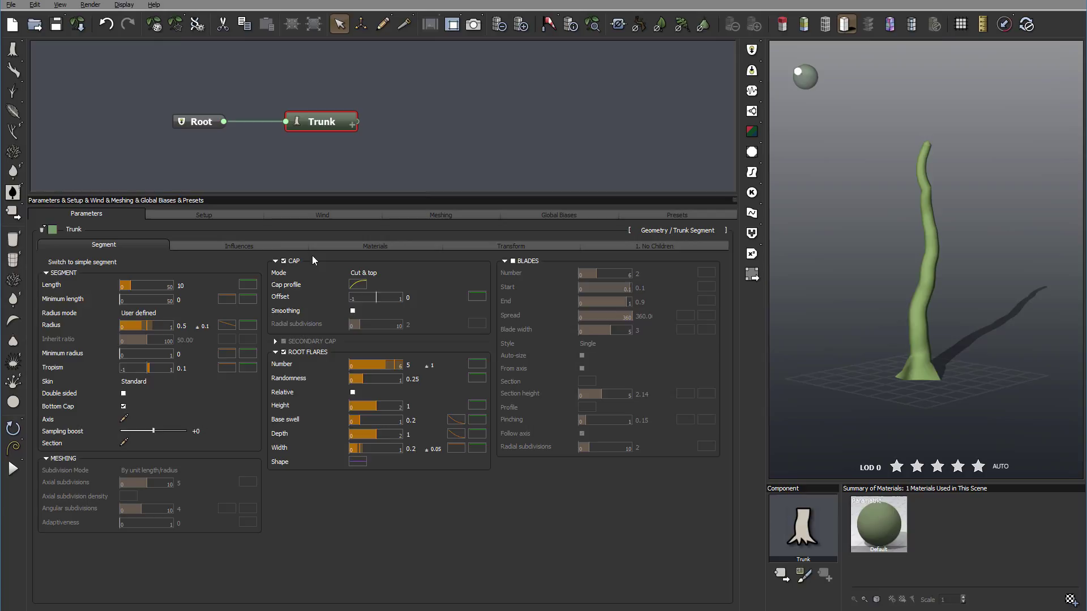
left_click(276, 247)
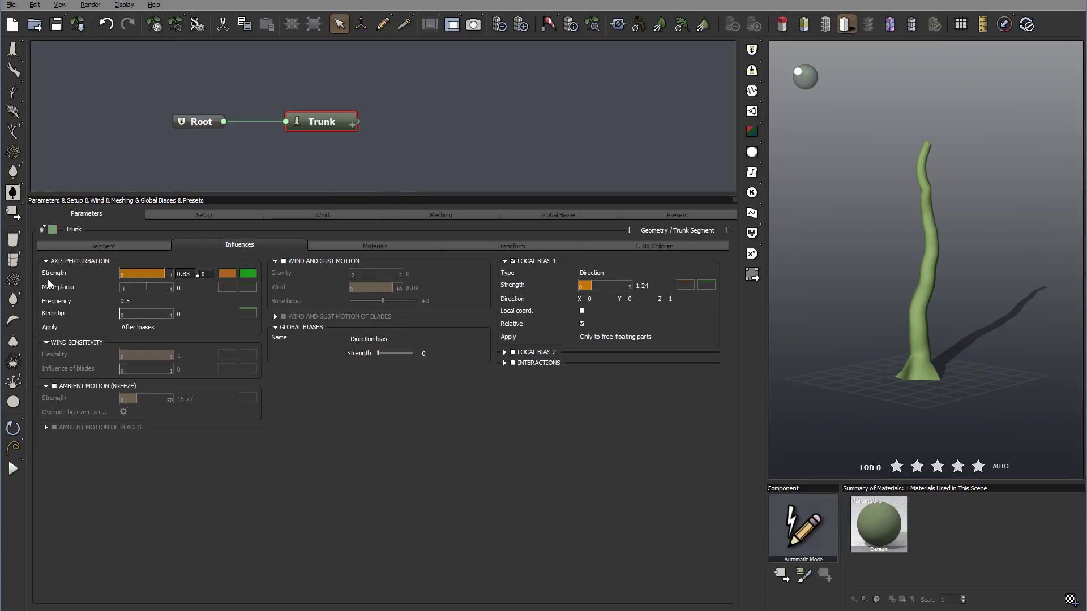
double_click(178, 273)
type("0")
key("Return")
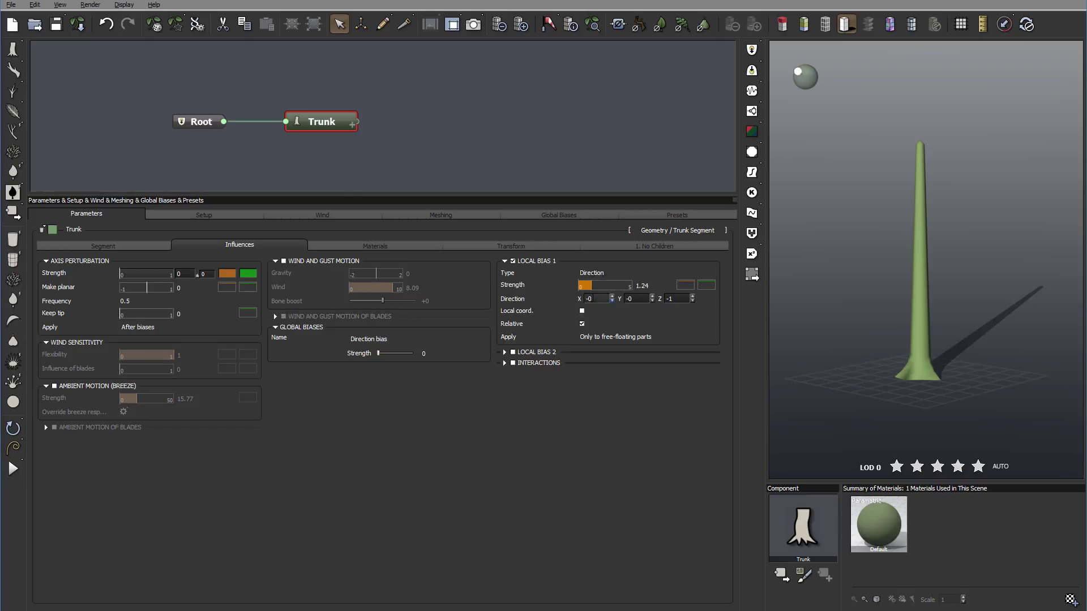
Set Local Bias 1 strength to 1.08 and direction X to 0.1.
left_click_drag(595, 285, 696, 285)
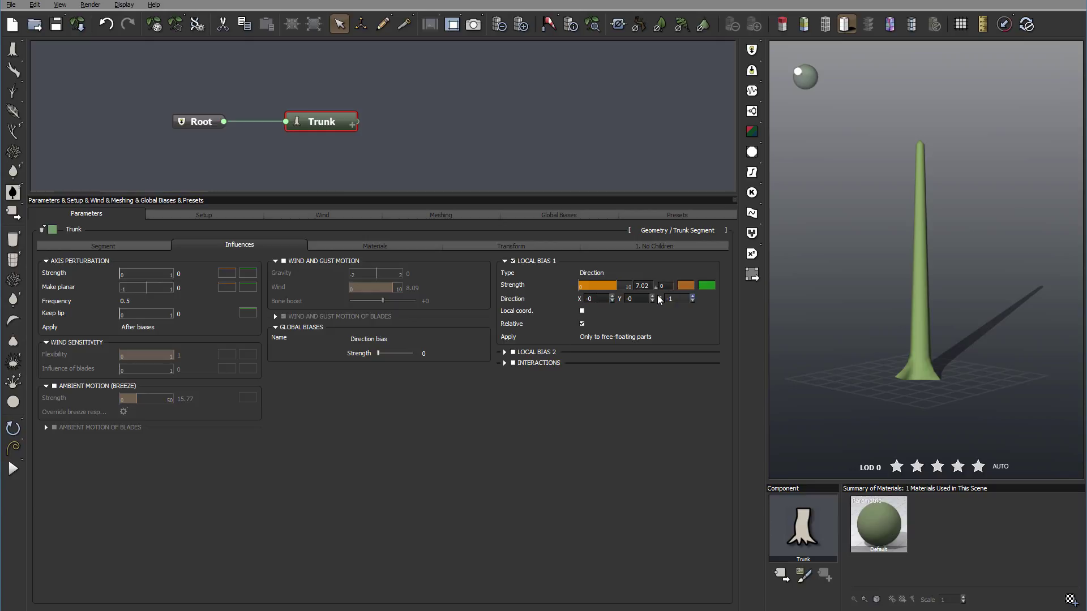
left_click(612, 297)
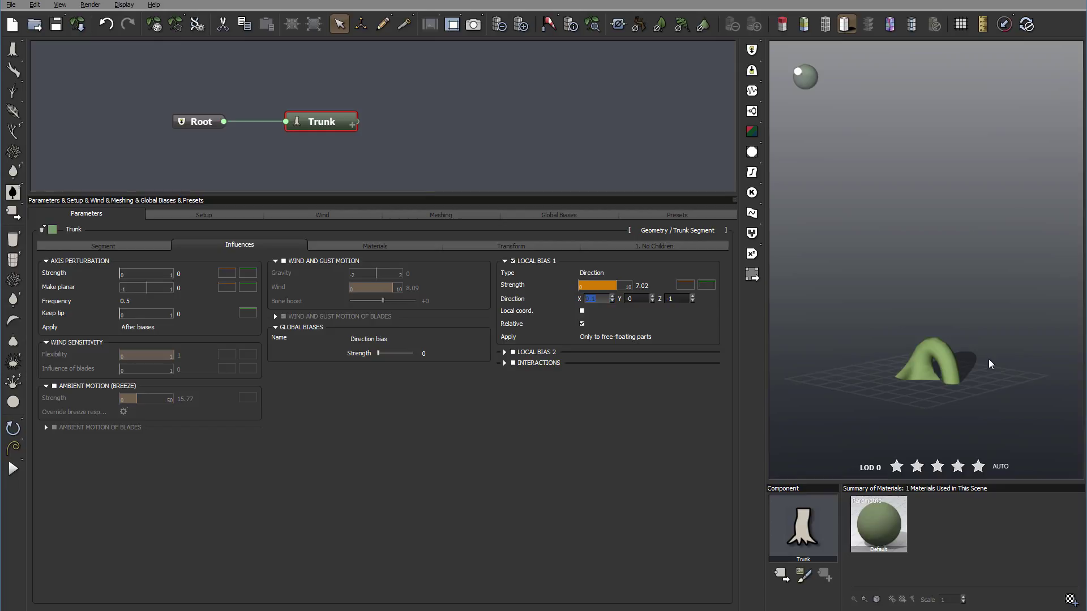
left_click(651, 296)
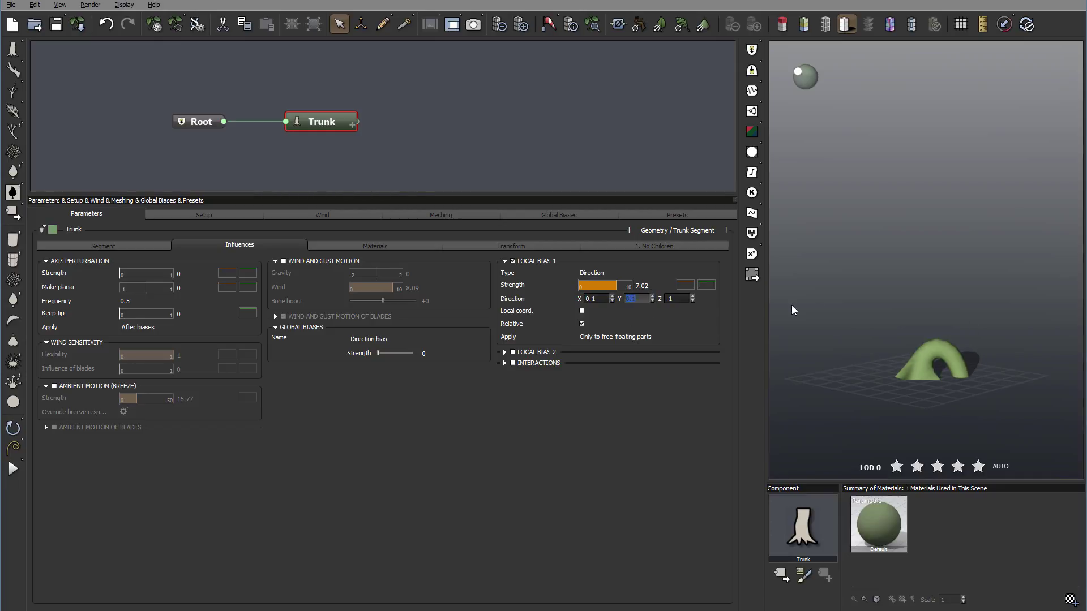
left_click(653, 301)
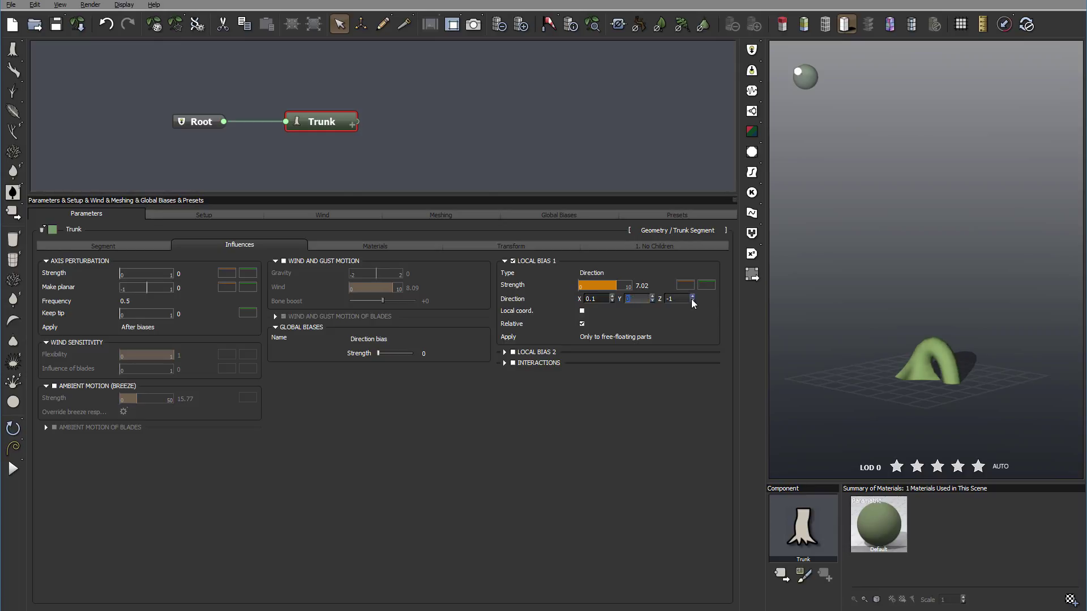
left_click(693, 296)
left_click(693, 301)
left_click(589, 287)
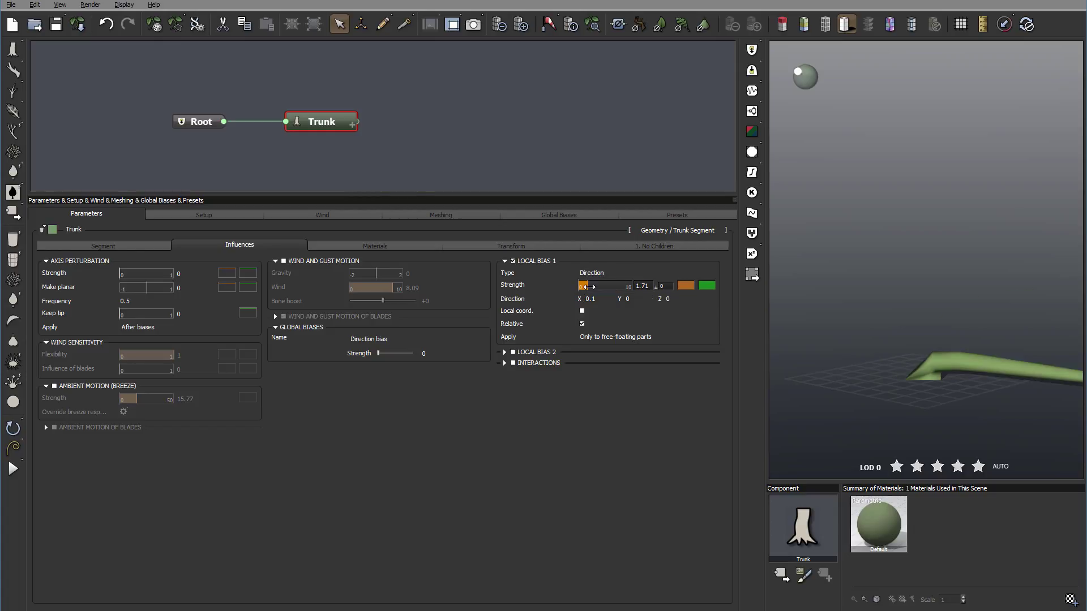
left_click_drag(589, 287, 585, 287)
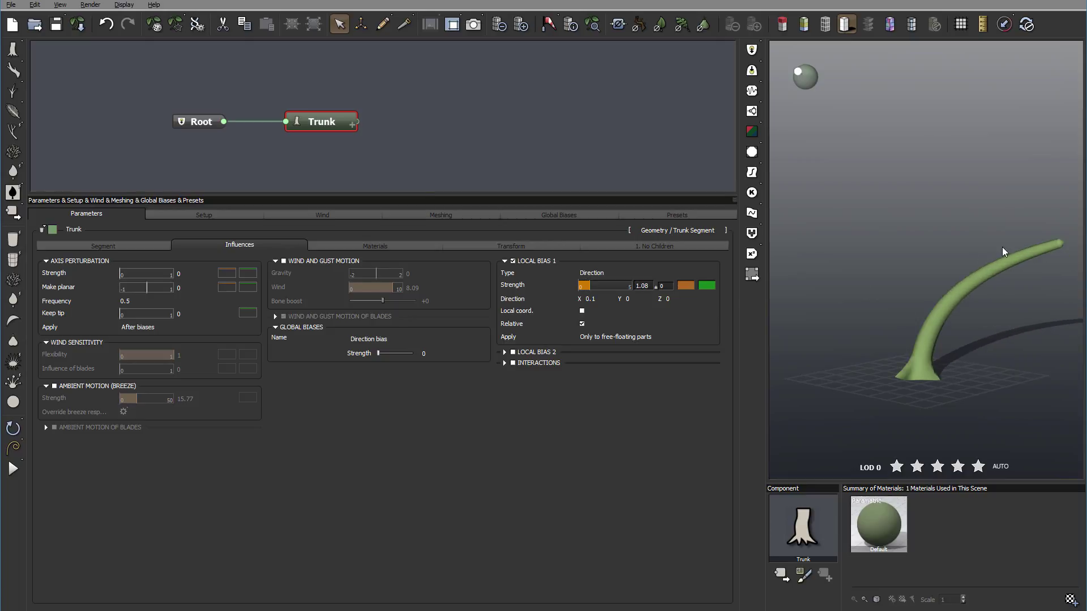
key("Tab")
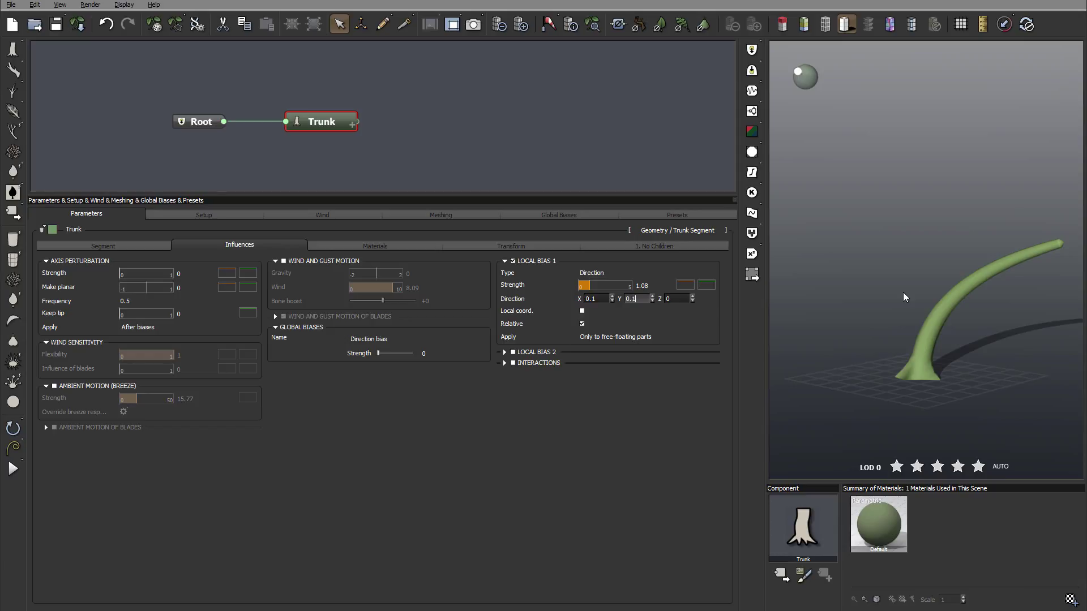
Set the bias direction Y to 0 and Z to 0.1.
key("BackSpace")
key("BackSpace")
key("Tab")
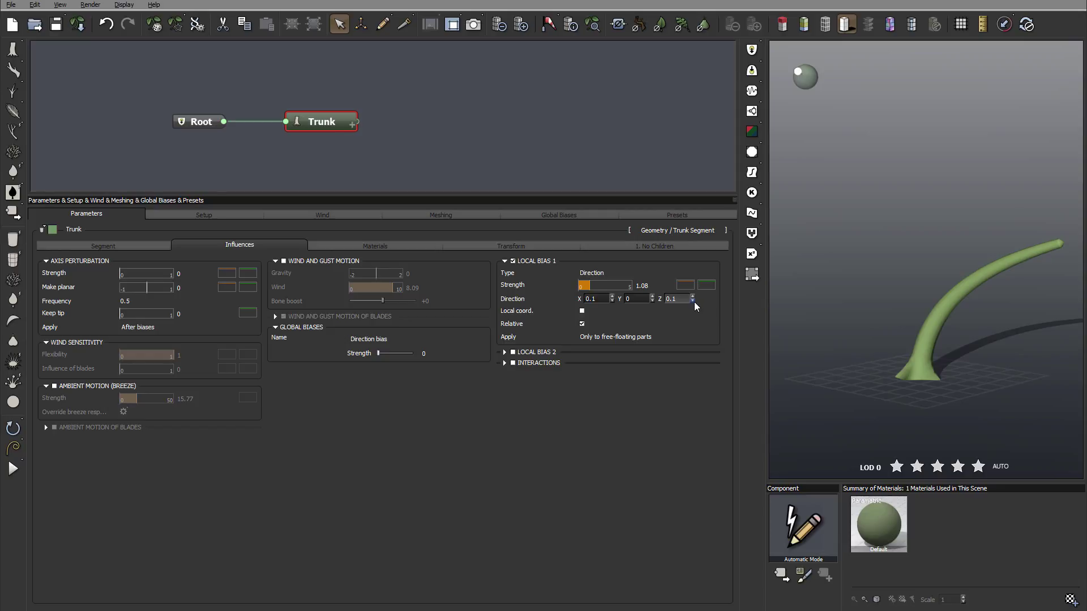
type("0.1")
key("Return")
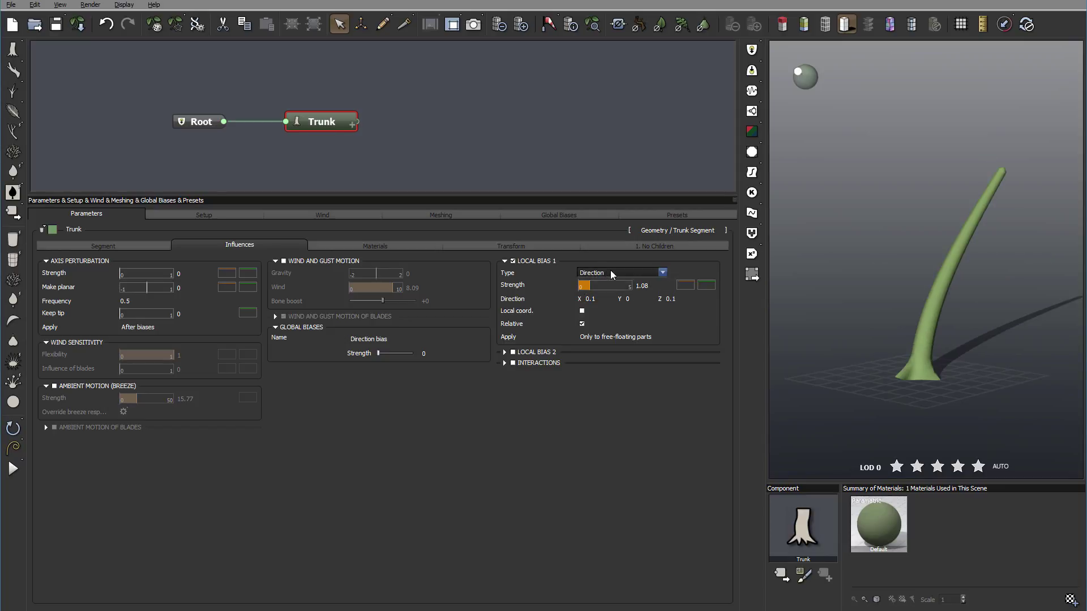
Change the Local Bias 1 type to Planar, then to Attractor.
left_click(611, 275)
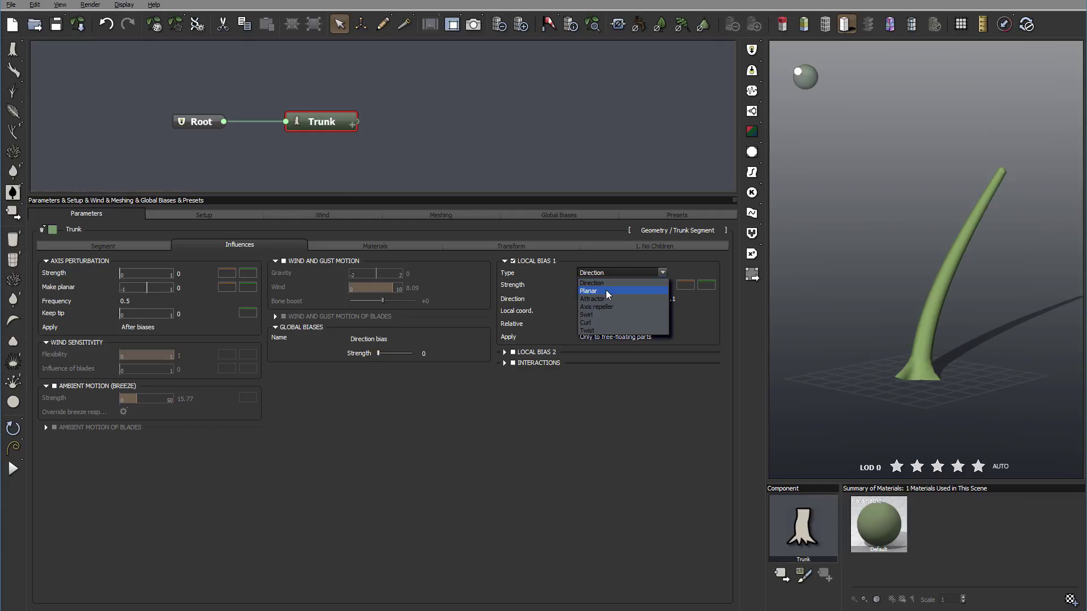
left_click(607, 291)
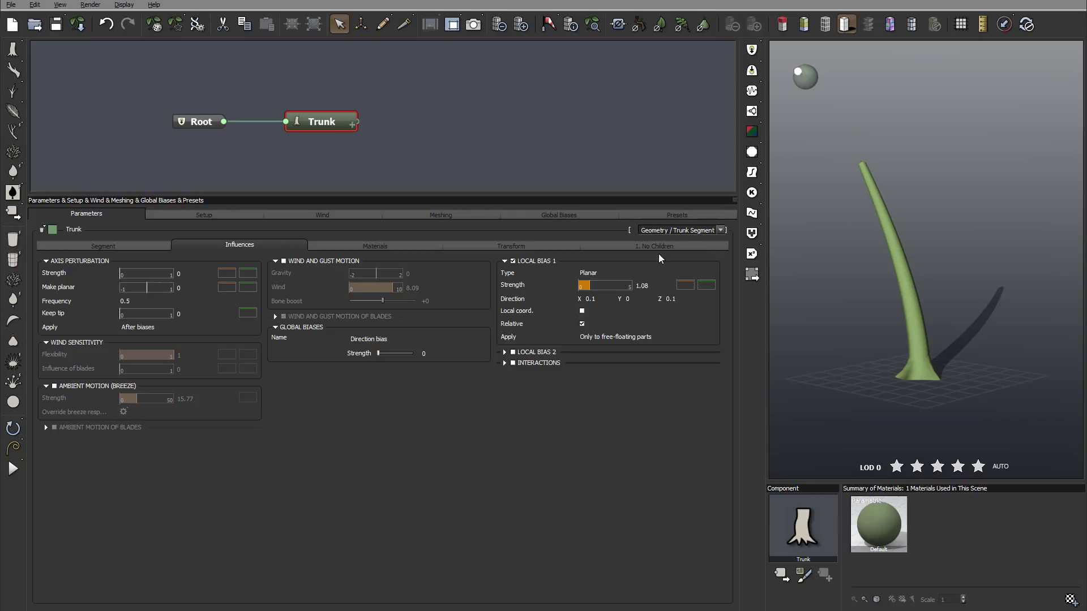
left_click(617, 276)
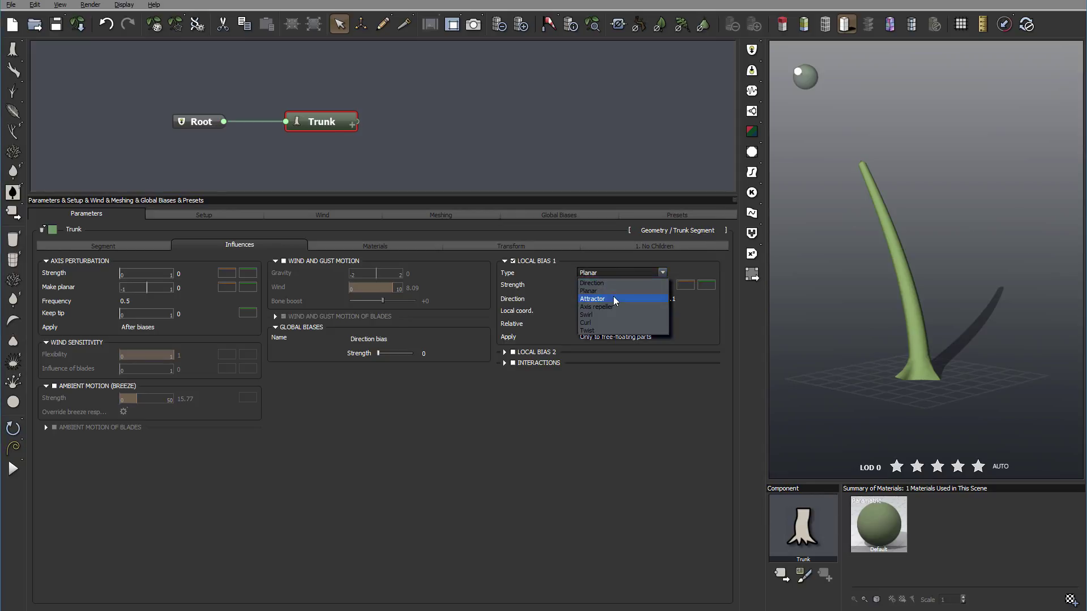
left_click(616, 299)
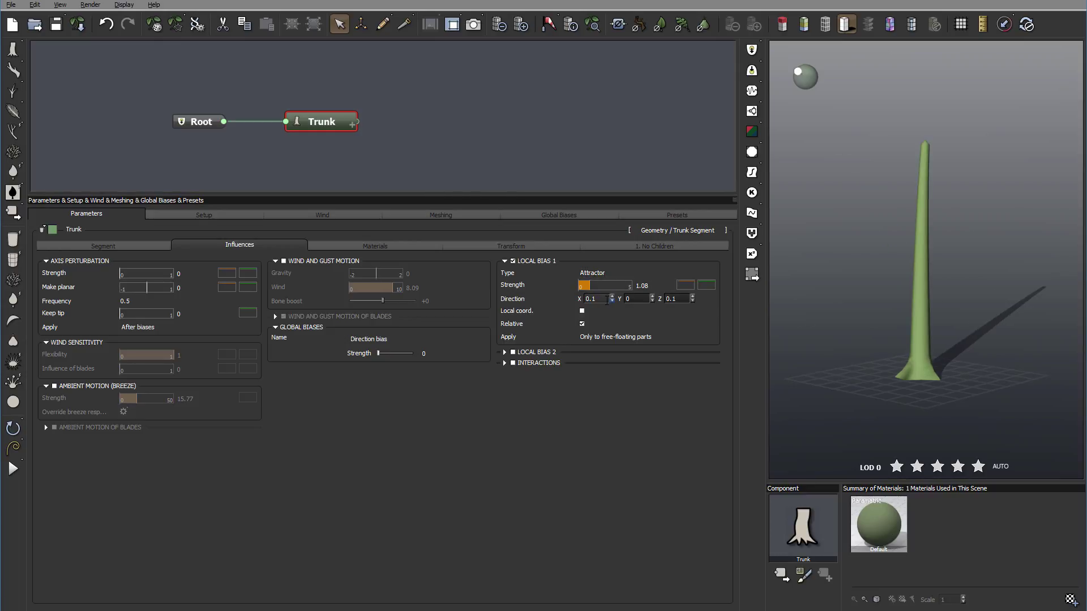
Set the attractor's direction X to 0.
left_click(613, 300)
type("0")
key("Return")
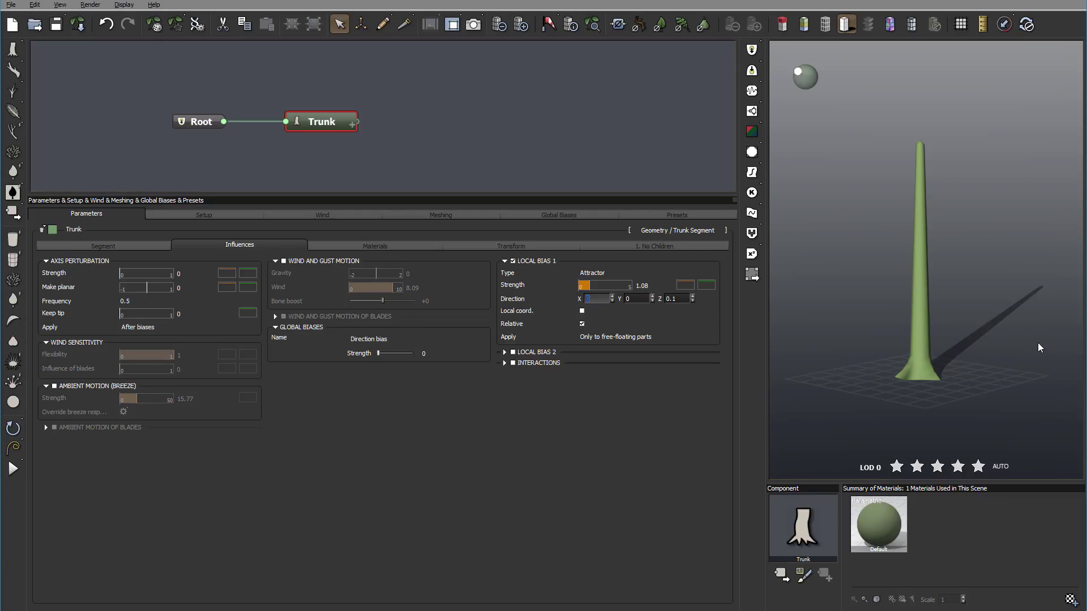
left_click(646, 274)
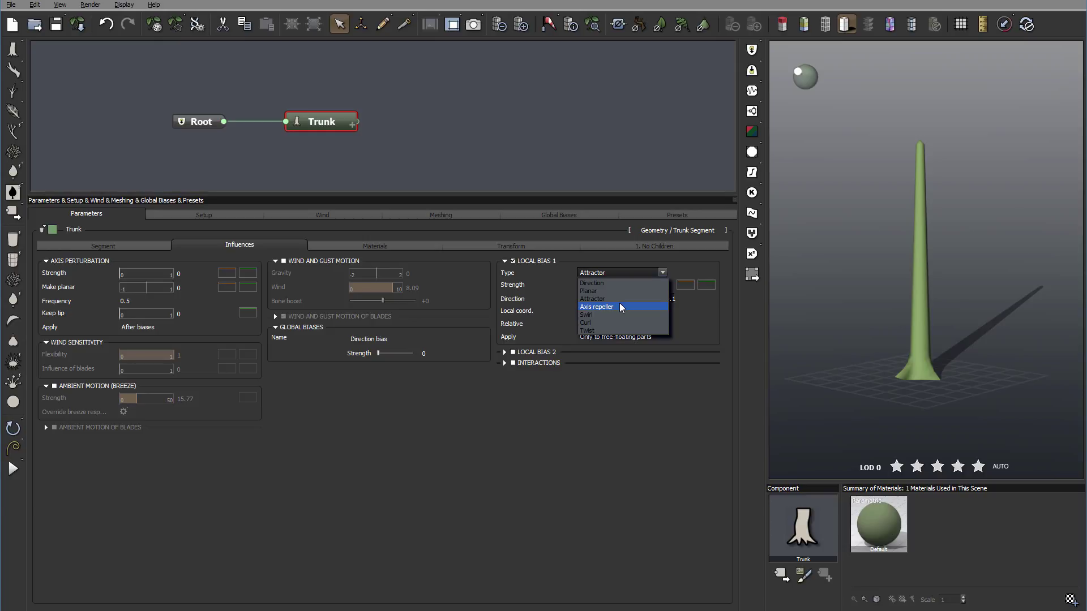
Set the Axis repeller bias direction X, Y and Z to 1 each.
left_click(598, 307)
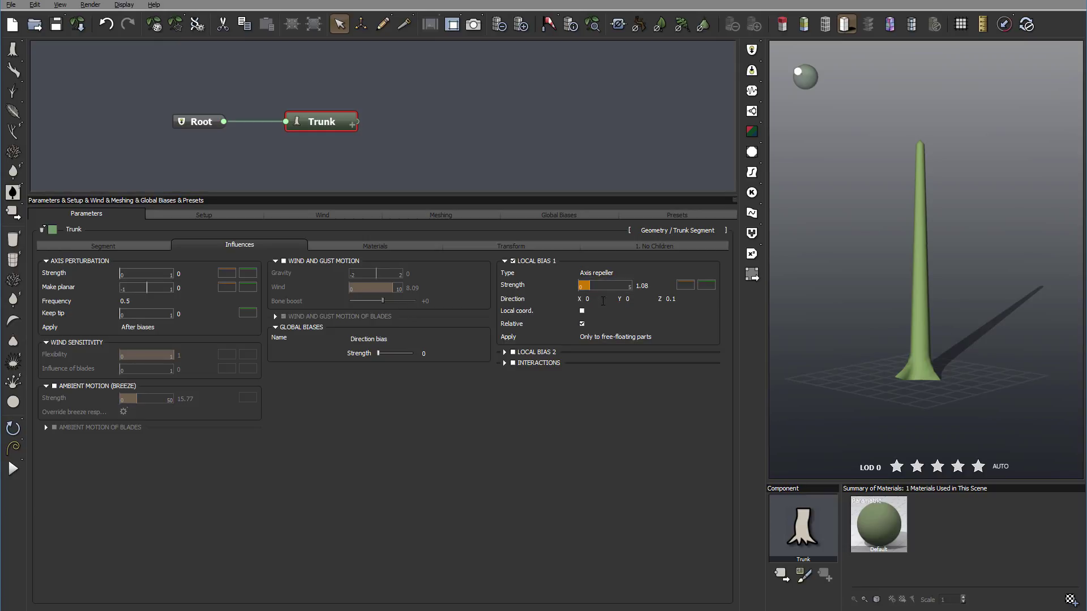
left_click(599, 299)
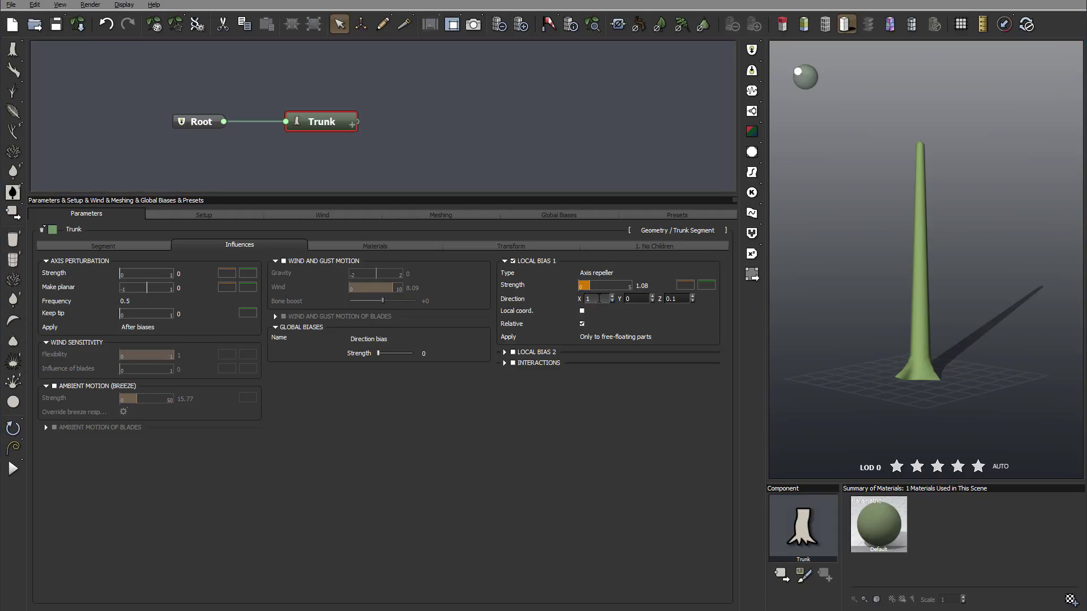
left_click(637, 299)
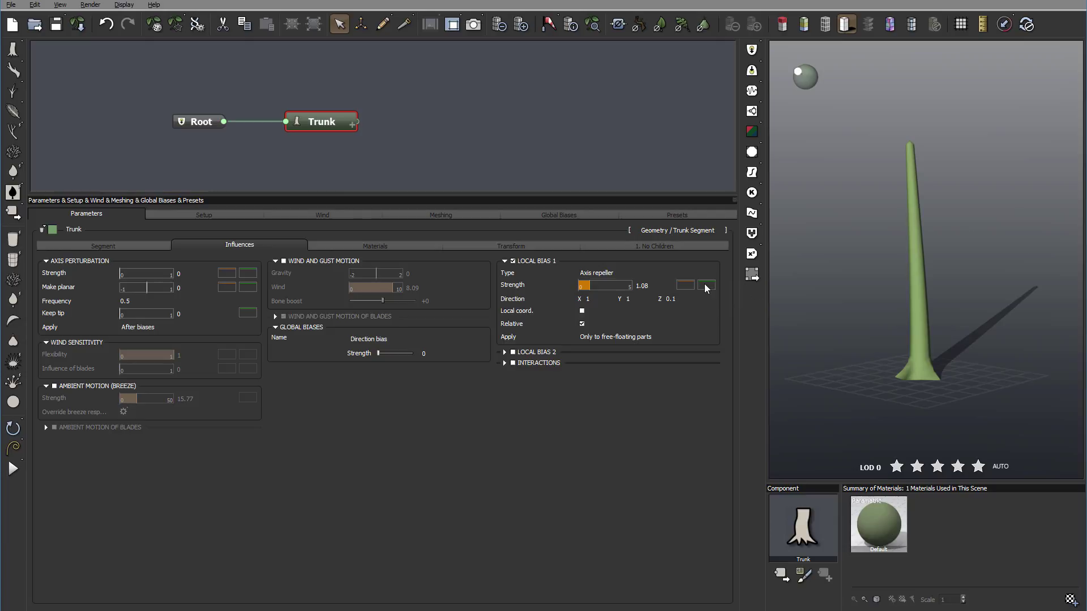
left_click(675, 297)
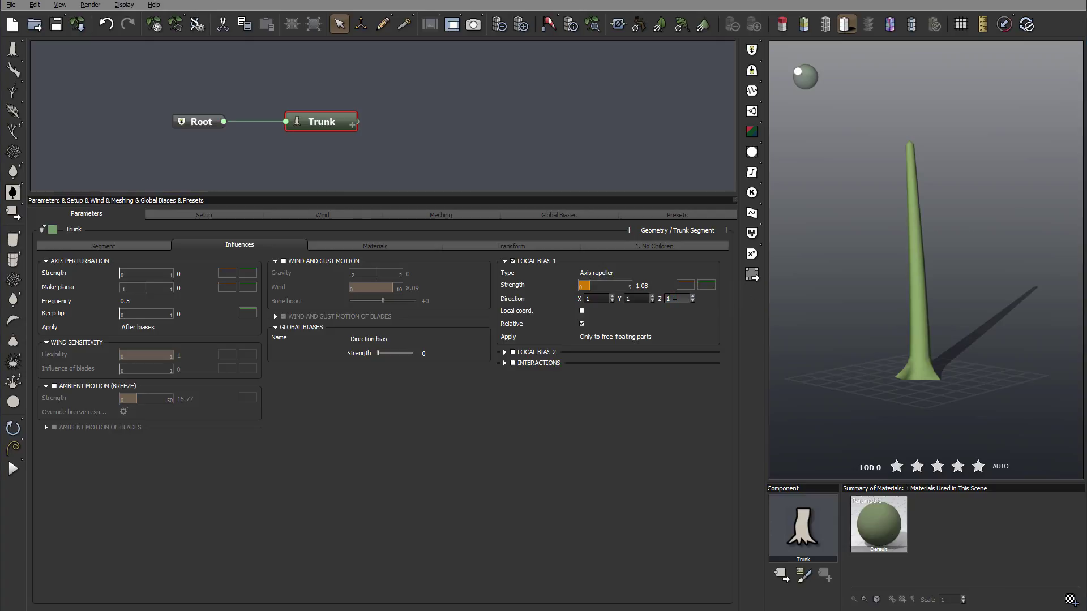
type("1")
key("Return")
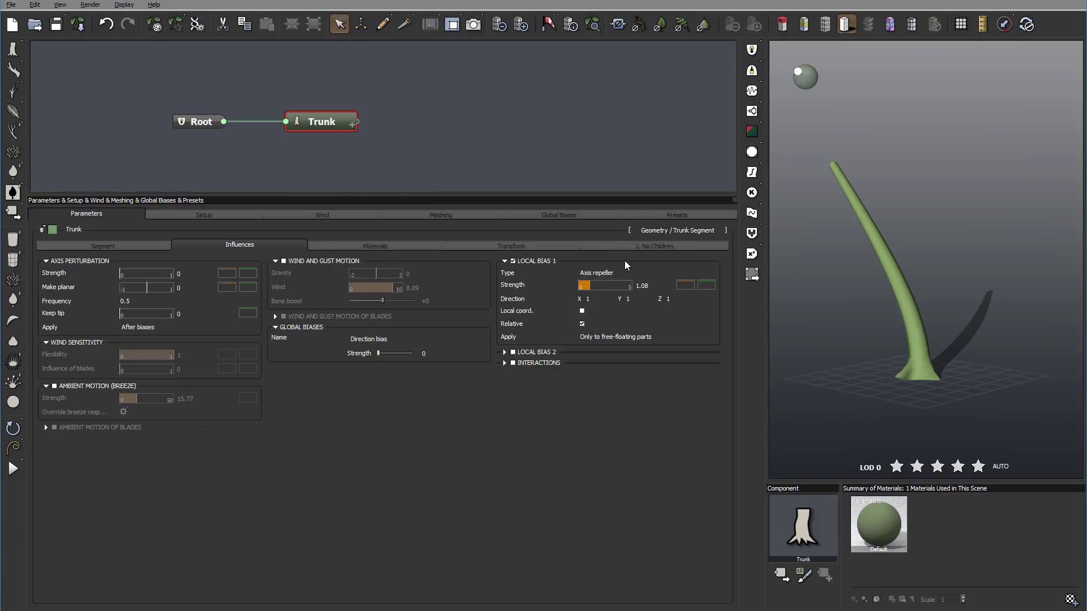
Change Local Bias 1 to Swirl and raise its strength to 2.02.
left_click(637, 273)
left_click(600, 315)
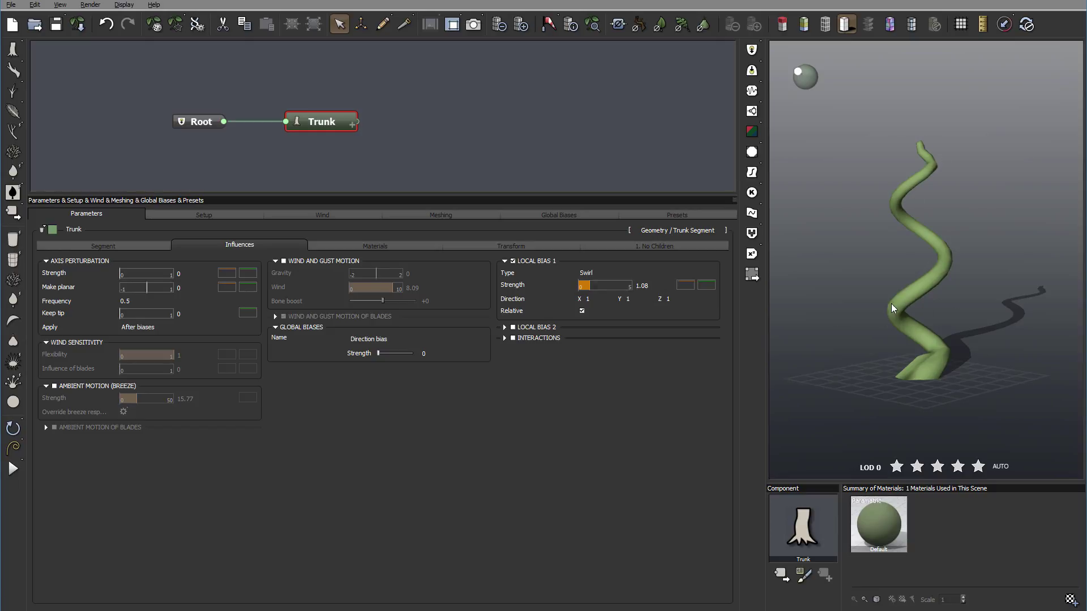
mouse_move(704, 288)
left_click_drag(601, 286, 609, 286)
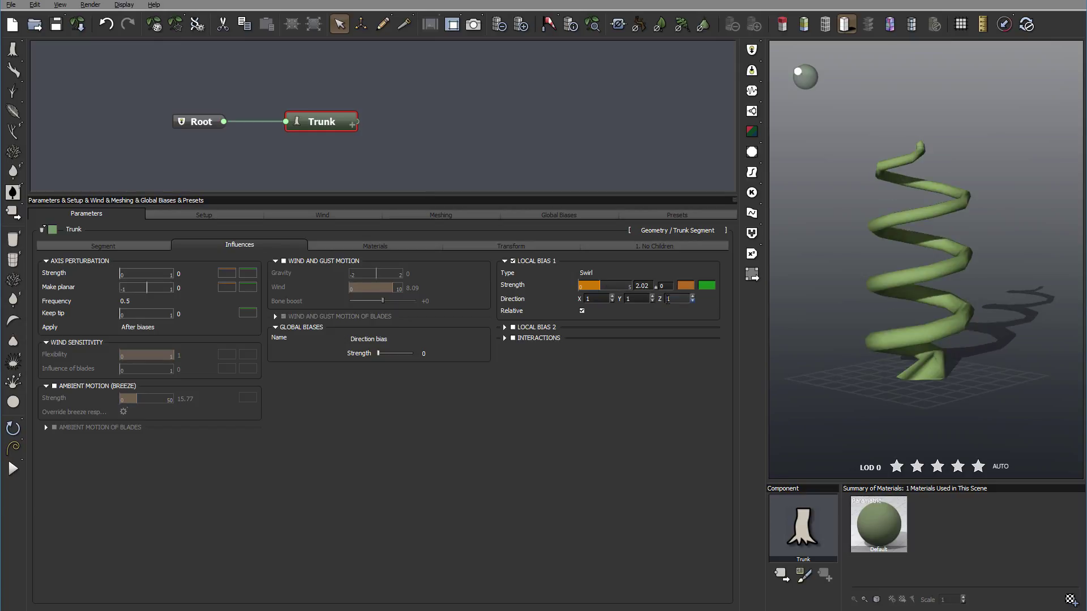
Enter swirl direction X 0.2, Y 0.8, Z 0 and inspect the spiralling trunk.
double_click(686, 299)
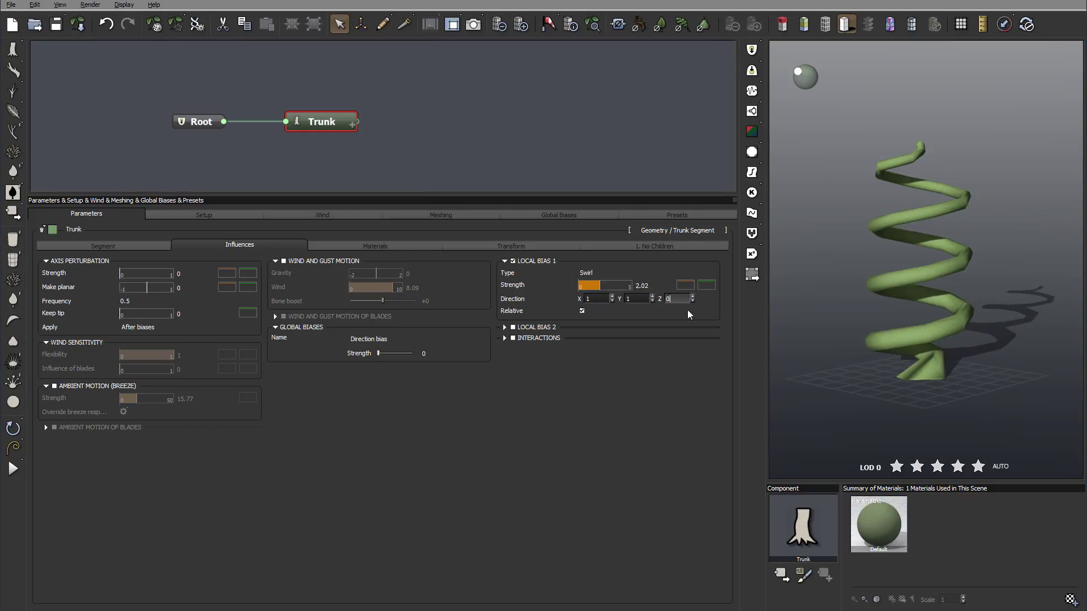
key("Return")
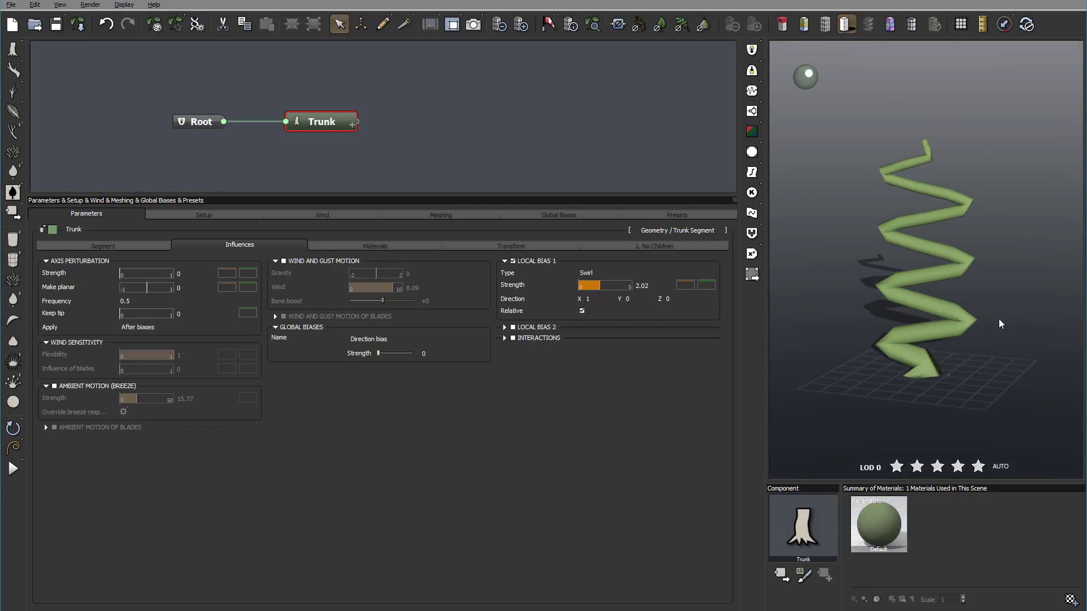
left_click(592, 299)
type("0.2")
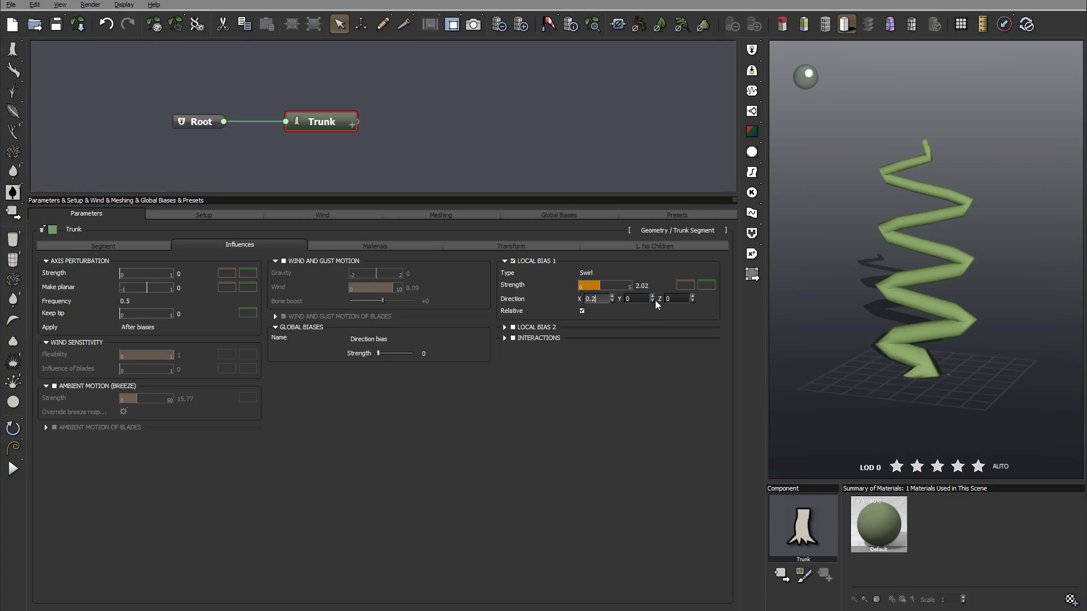
key("Tab")
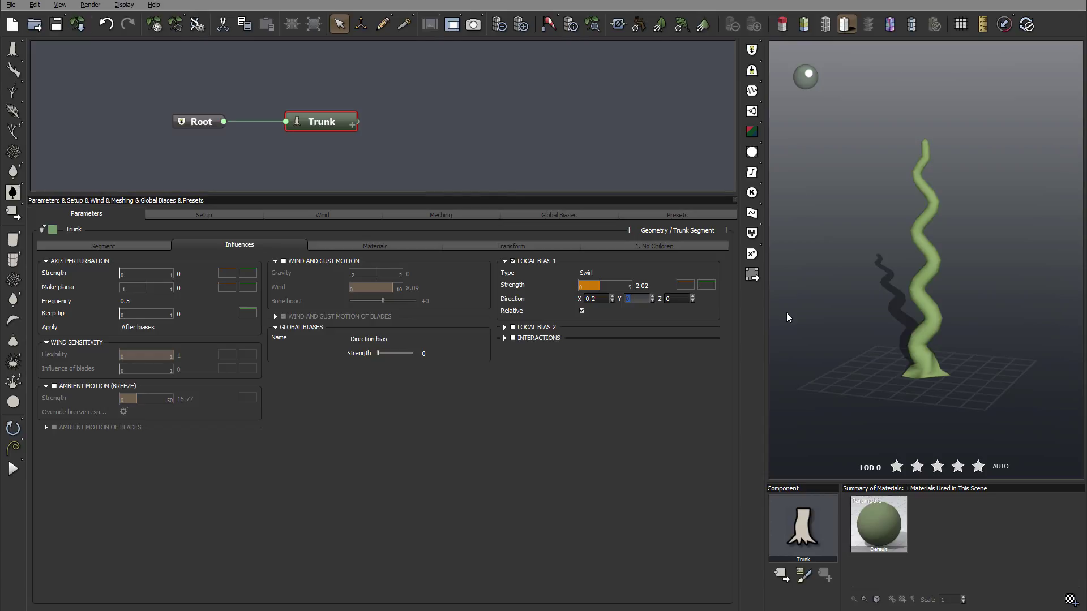
type("0.8")
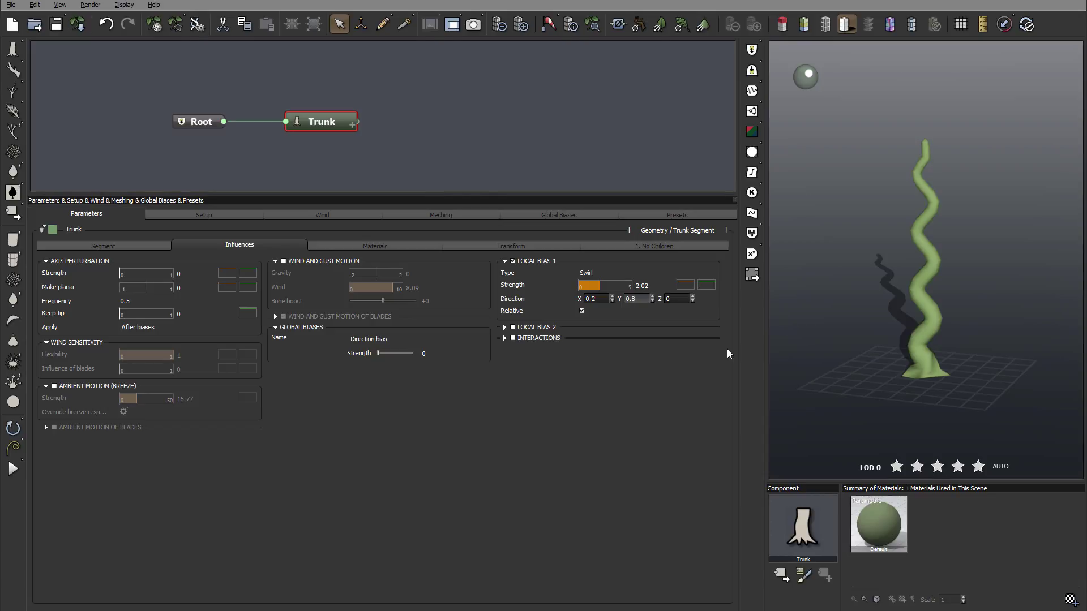
key("Return")
left_click_drag(983, 294, 885, 329)
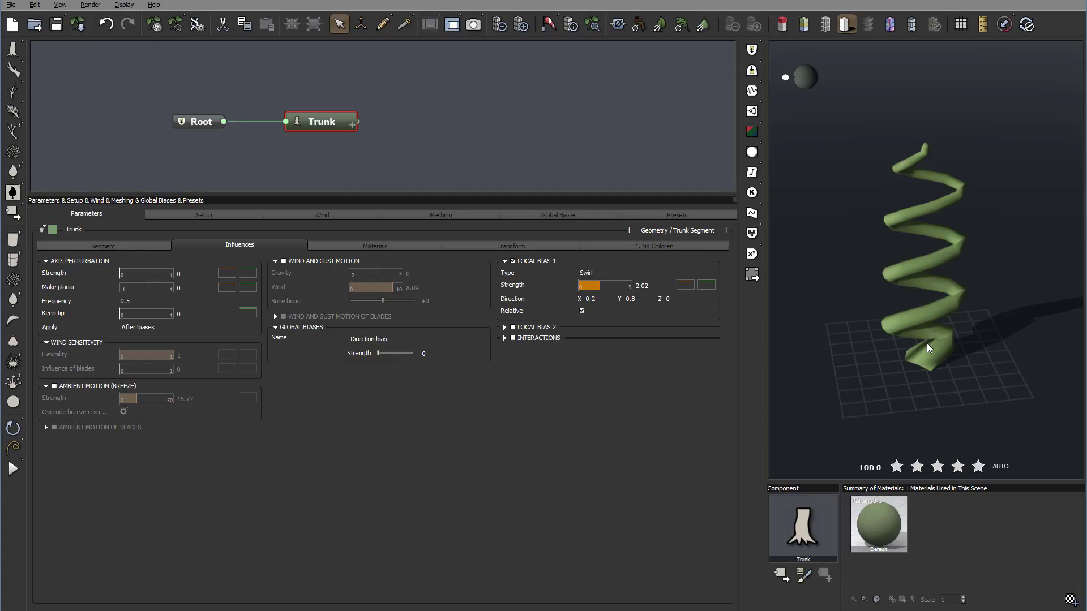
left_click_drag(935, 338, 908, 325)
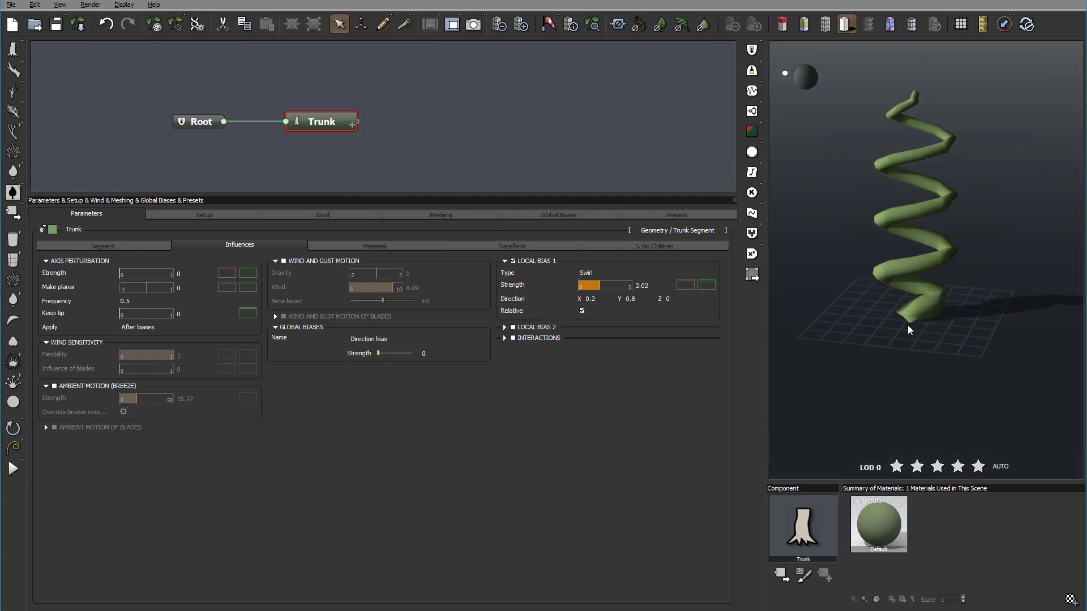
left_click_drag(978, 206, 982, 297)
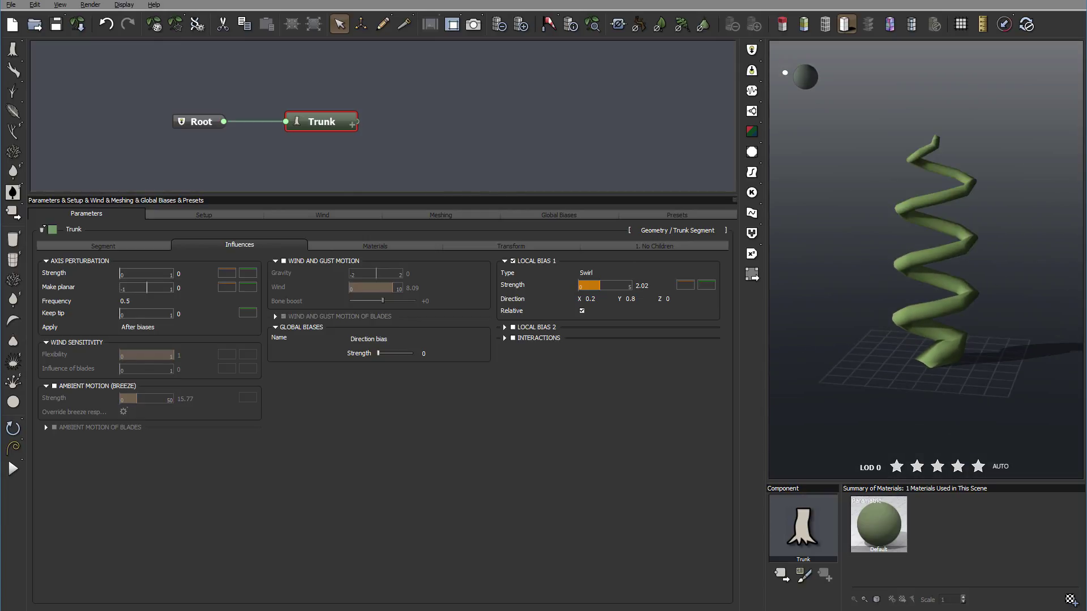
Switch Local Bias 1 to Curl and zero its direction values.
left_click(604, 270)
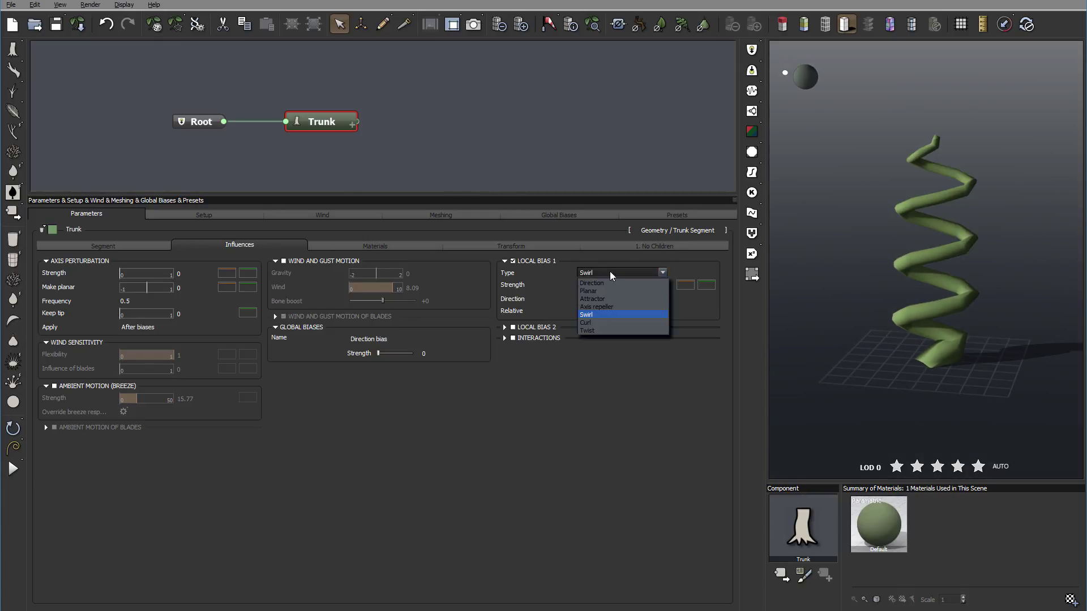
left_click(601, 323)
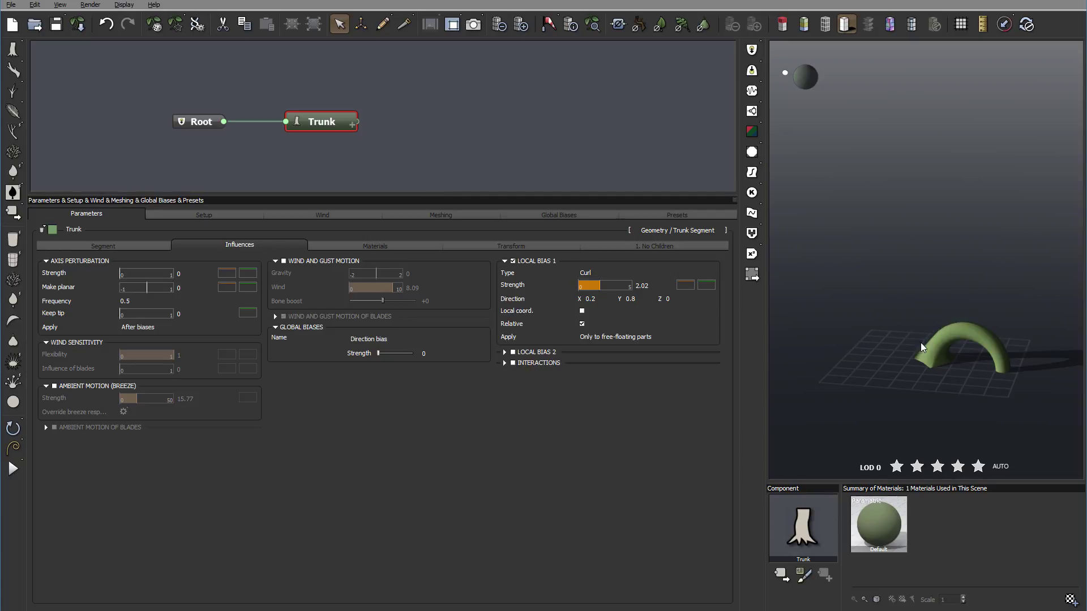
double_click(633, 299)
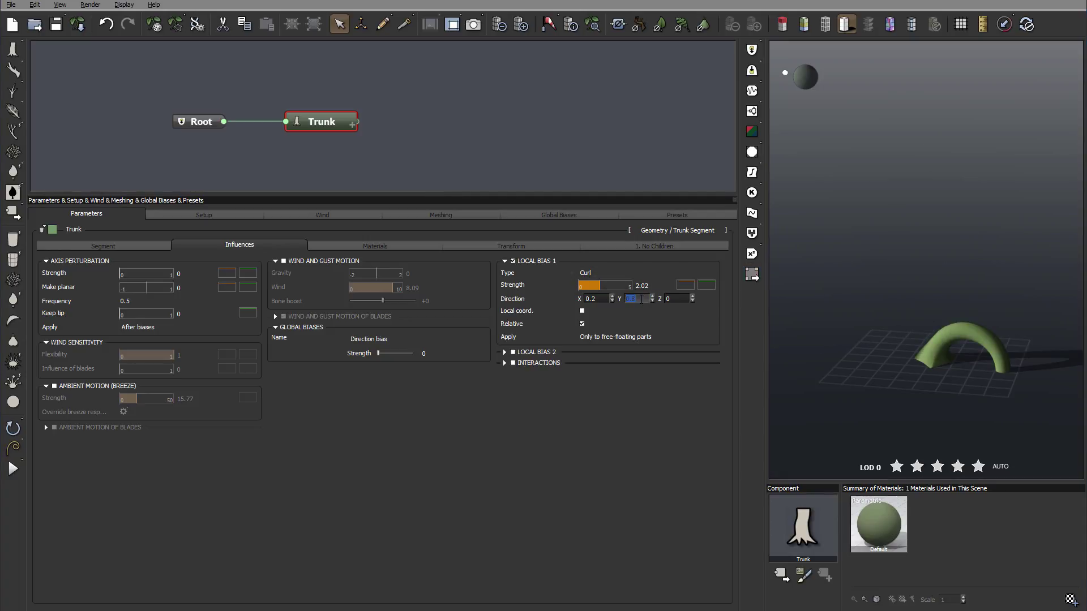
type("0")
key("shift+Tab")
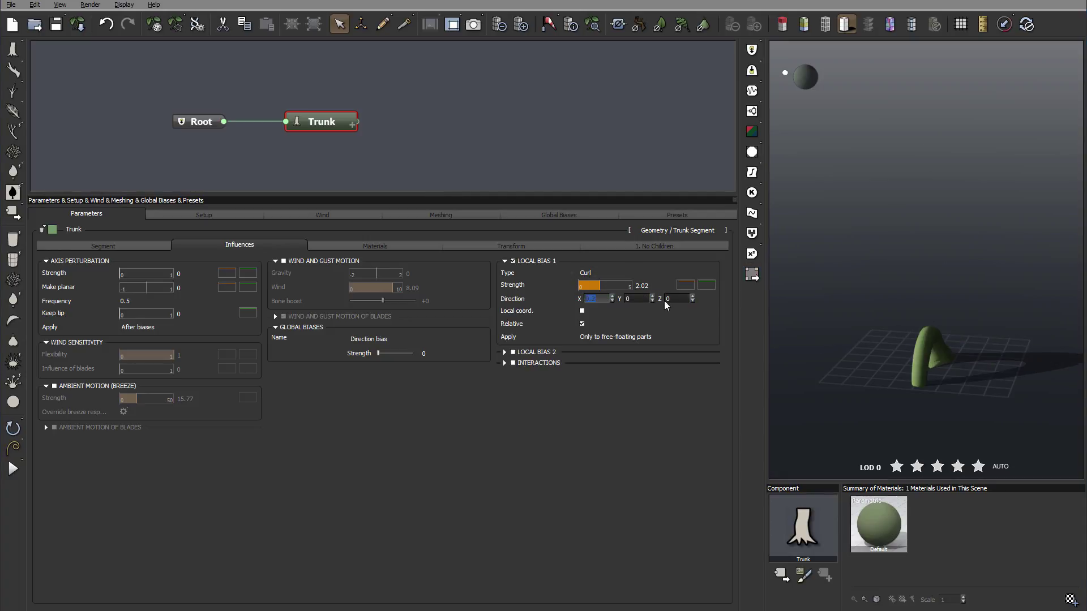
type("0")
key("Return")
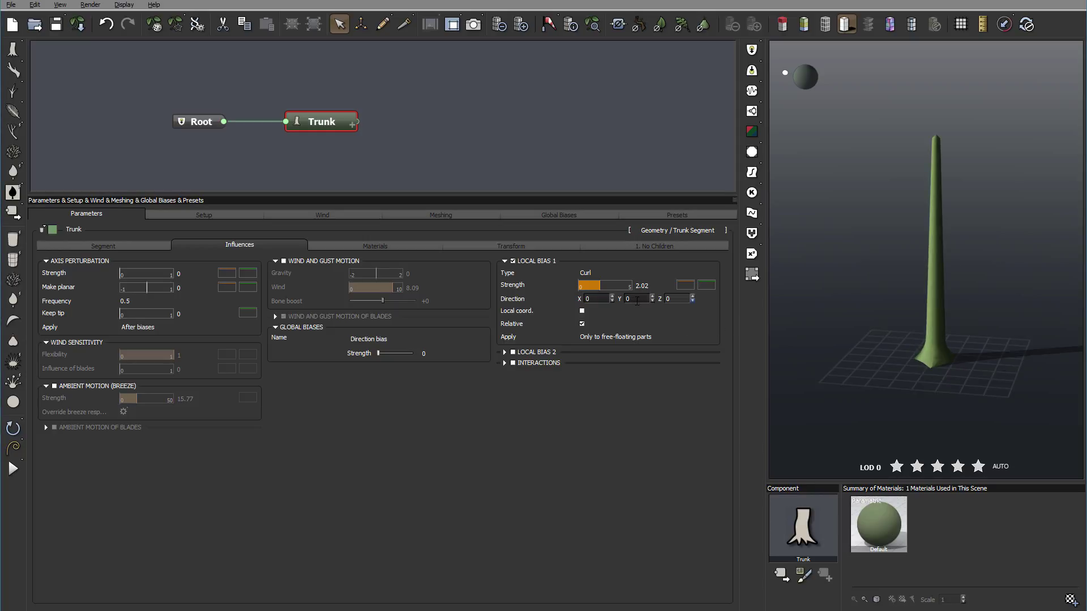
Set the curl direction Z to 0.1 and Y to 0.1.
double_click(684, 299)
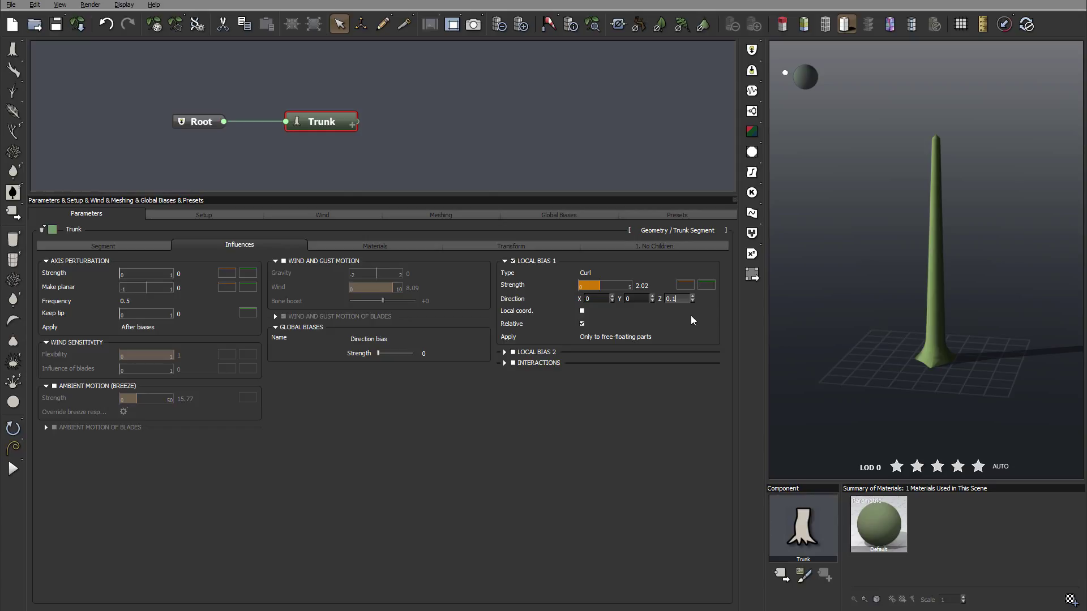
type("0.1")
key("Return")
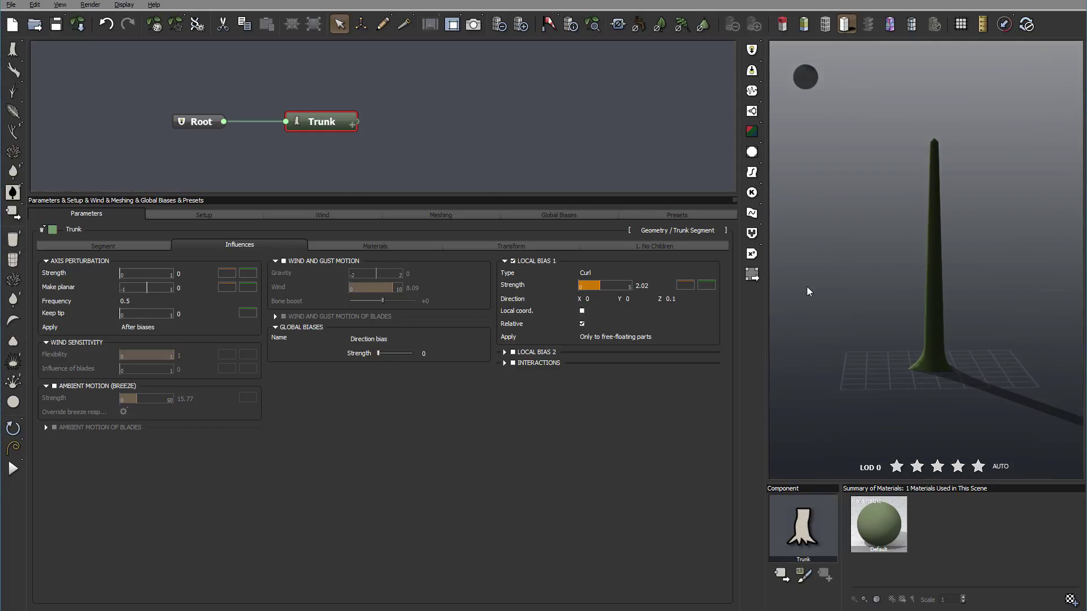
double_click(630, 299)
type("0.")
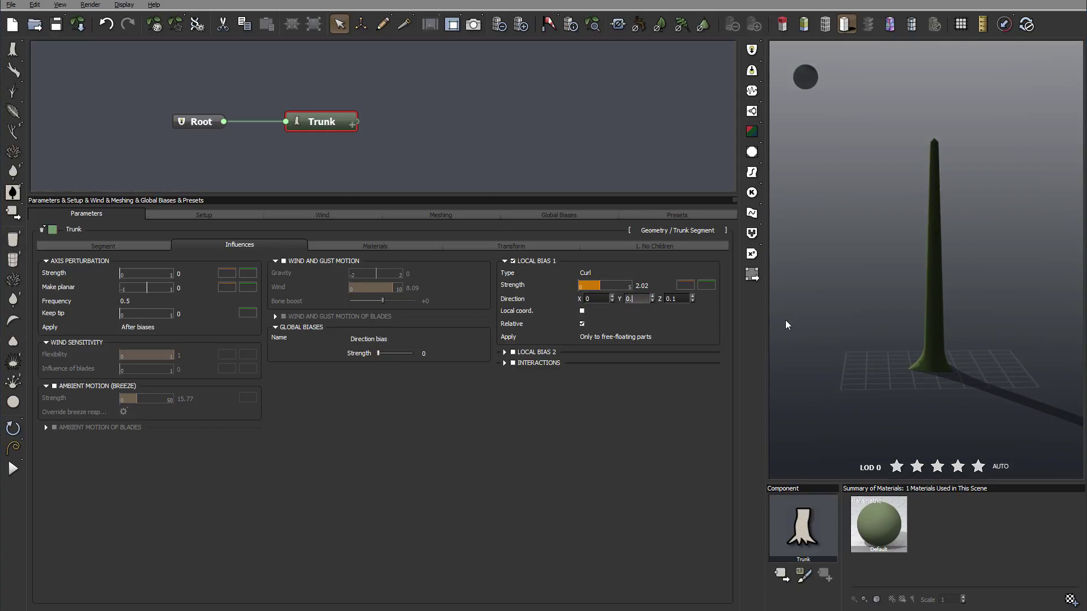
type("1")
key("Return")
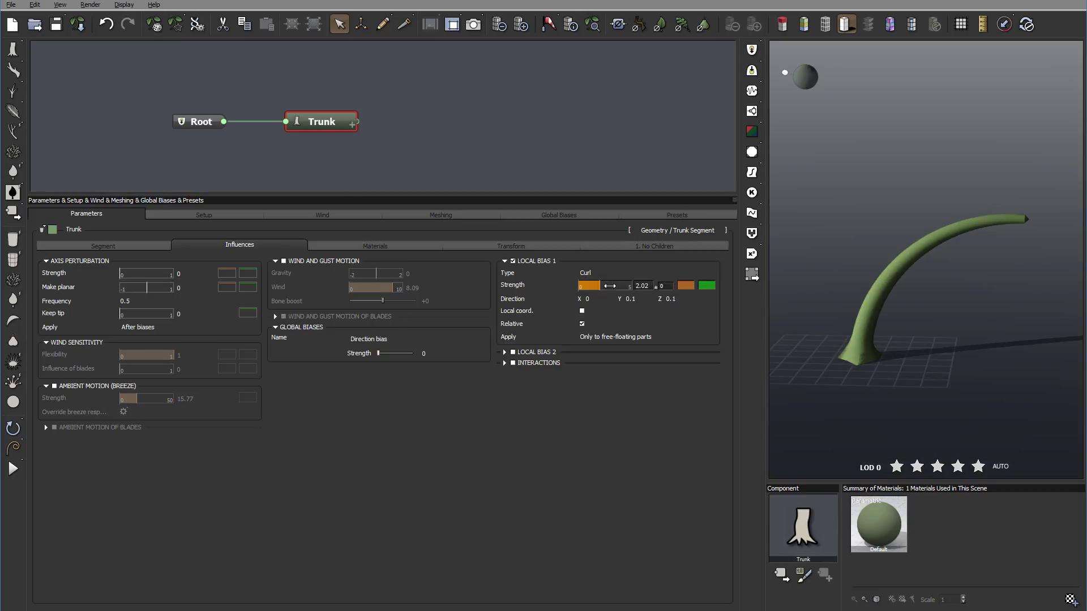
Raise curl strength to 11.03 and settle direction Z at 0.2.
left_click_drag(612, 285, 679, 289)
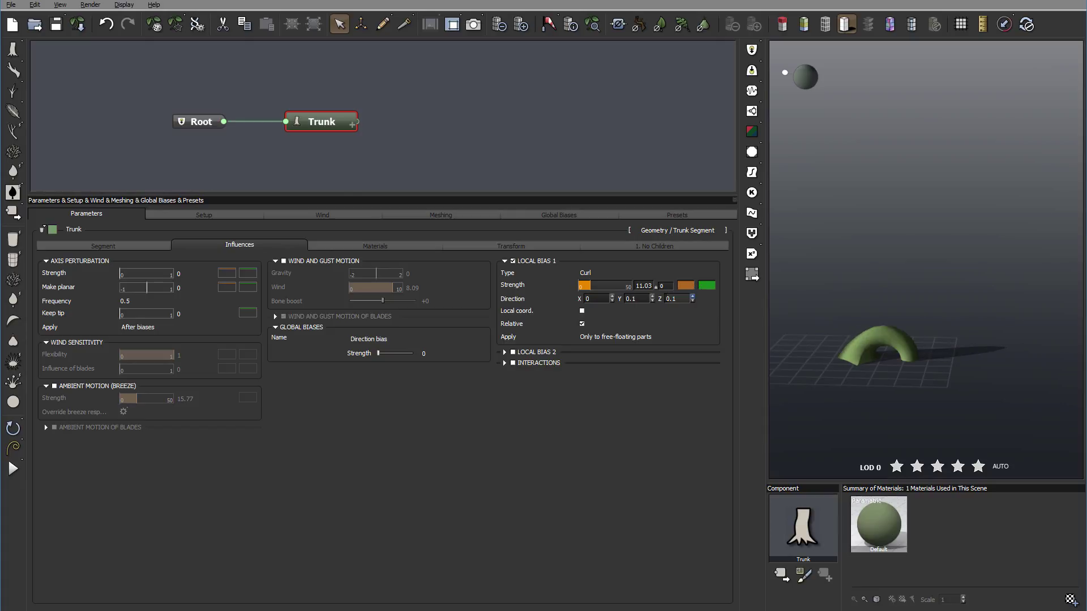
left_click(677, 299)
type("0")
key("Return")
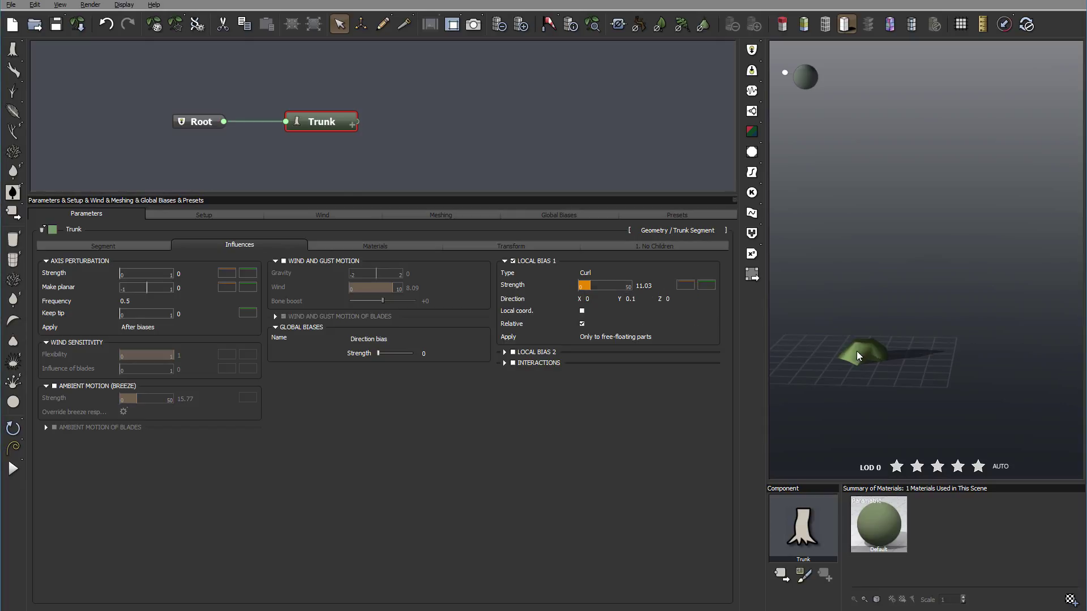
type("1")
key("Return")
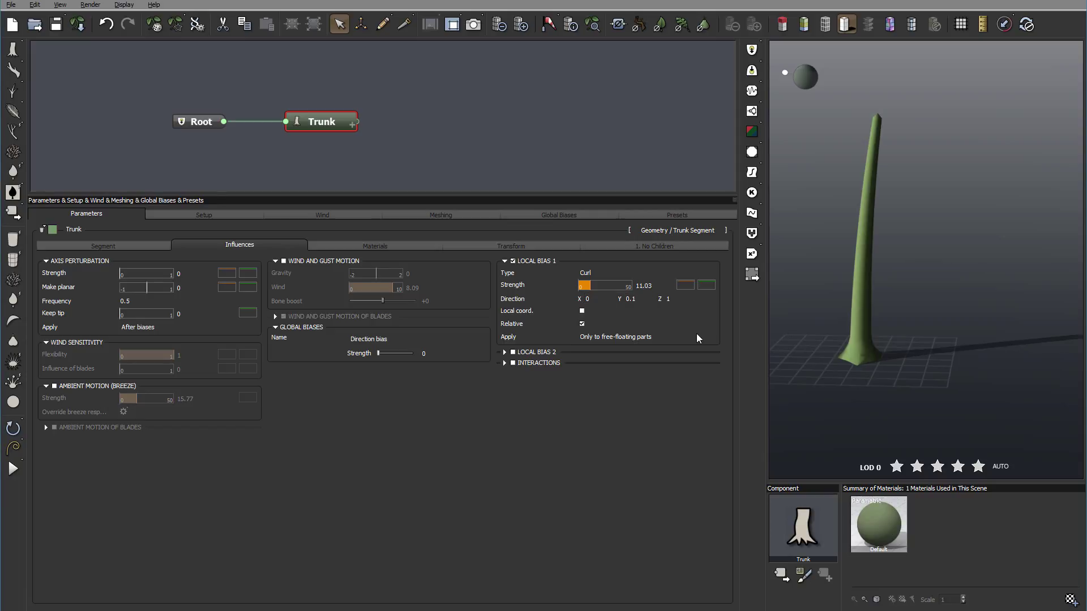
left_click(678, 299)
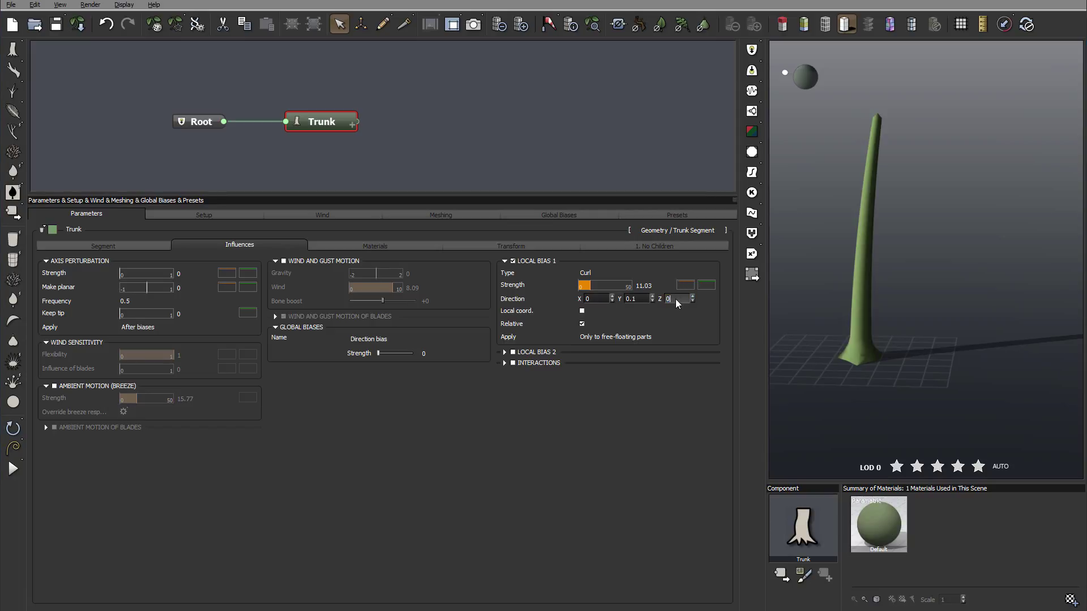
type("0.2")
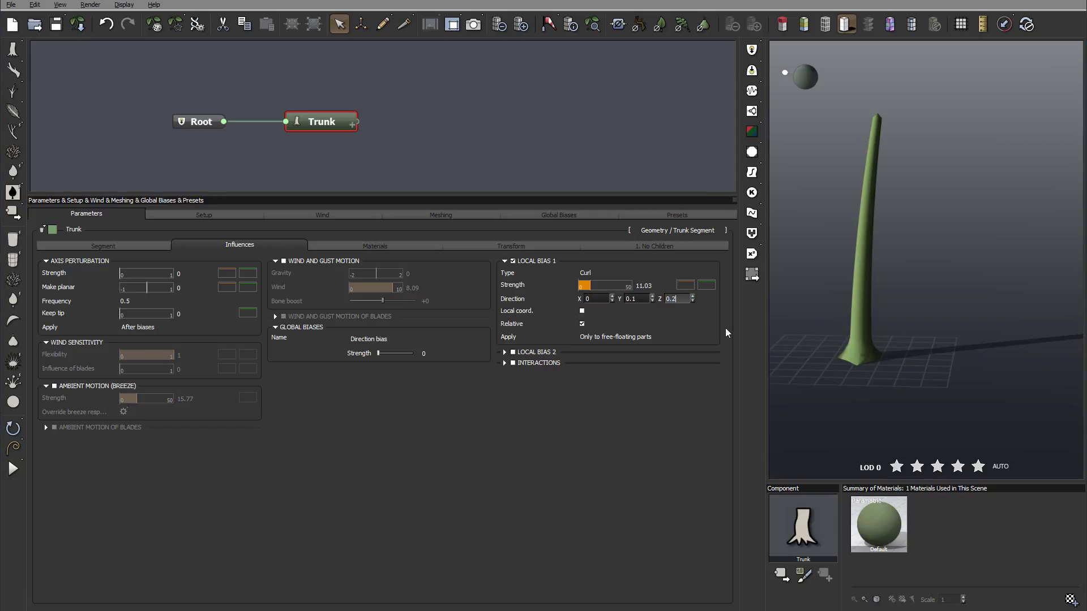
key("Return")
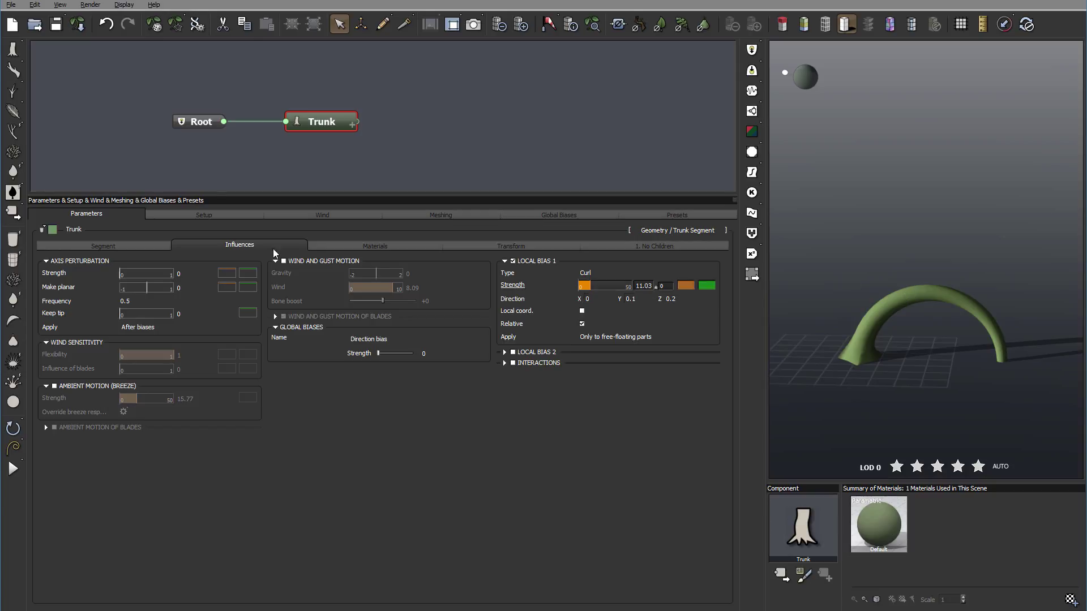
Enter 50 as the trunk length in the Segment settings.
left_click(116, 247)
double_click(180, 286)
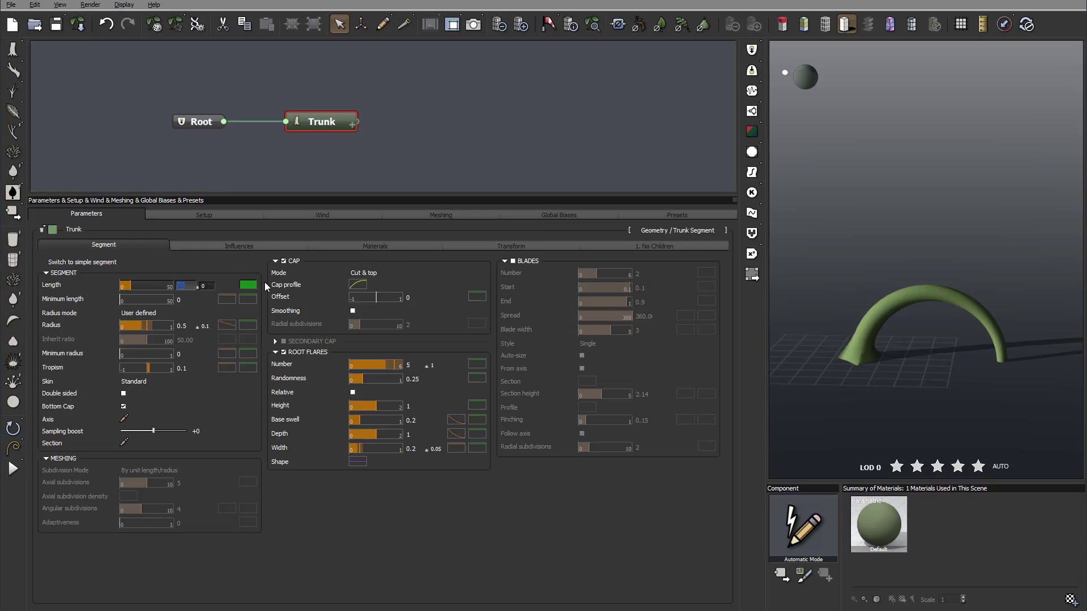
type("50")
Set curl direction Z to 0.1, after trying 0.8, so the trunk arches over.
left_click(239, 246)
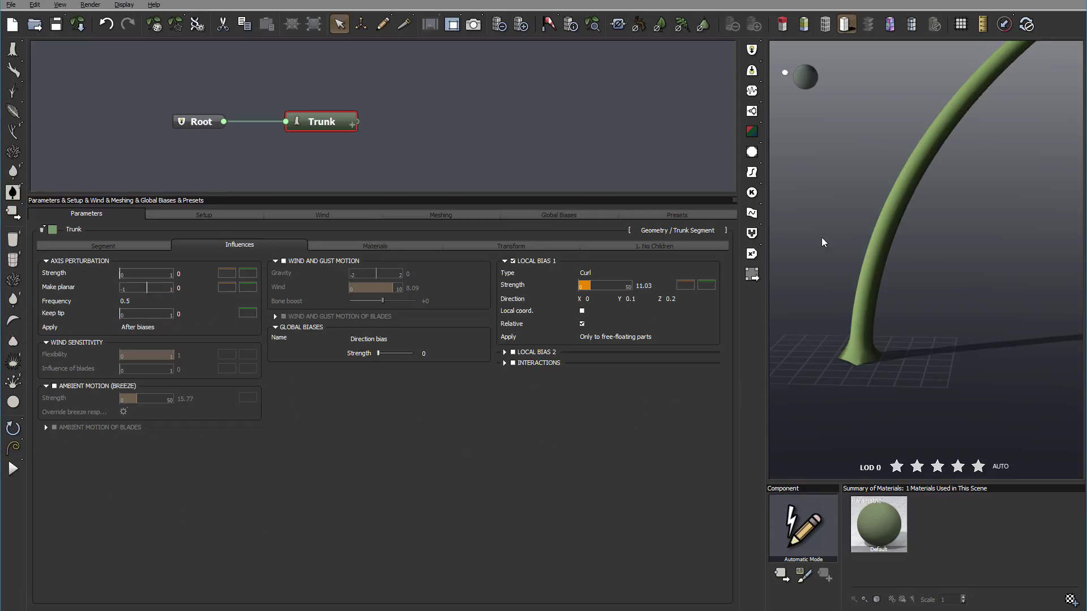
double_click(670, 299)
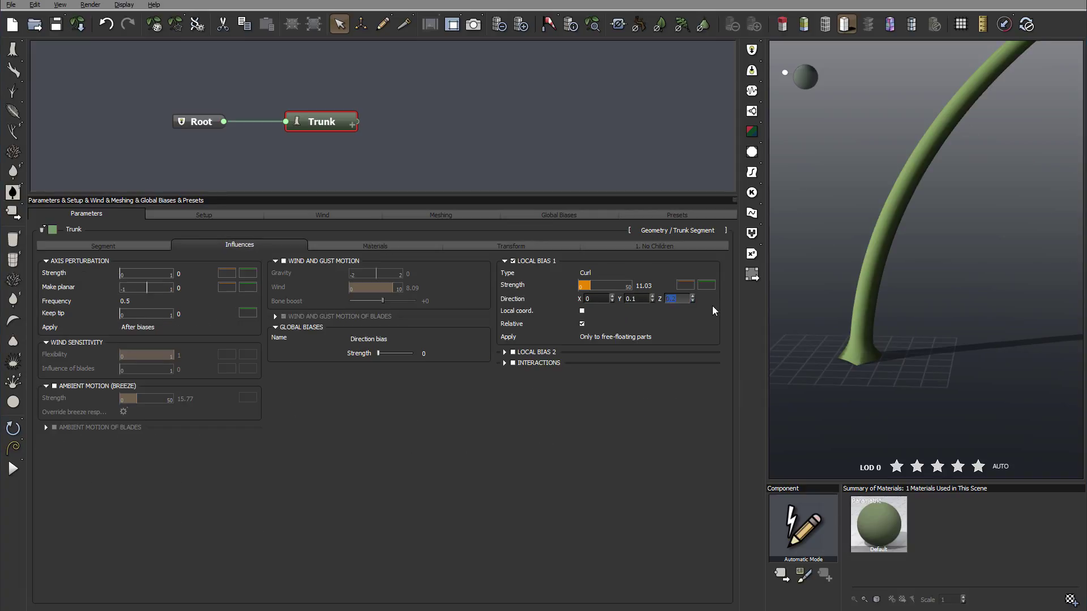
type("0")
type(".8")
key("Return")
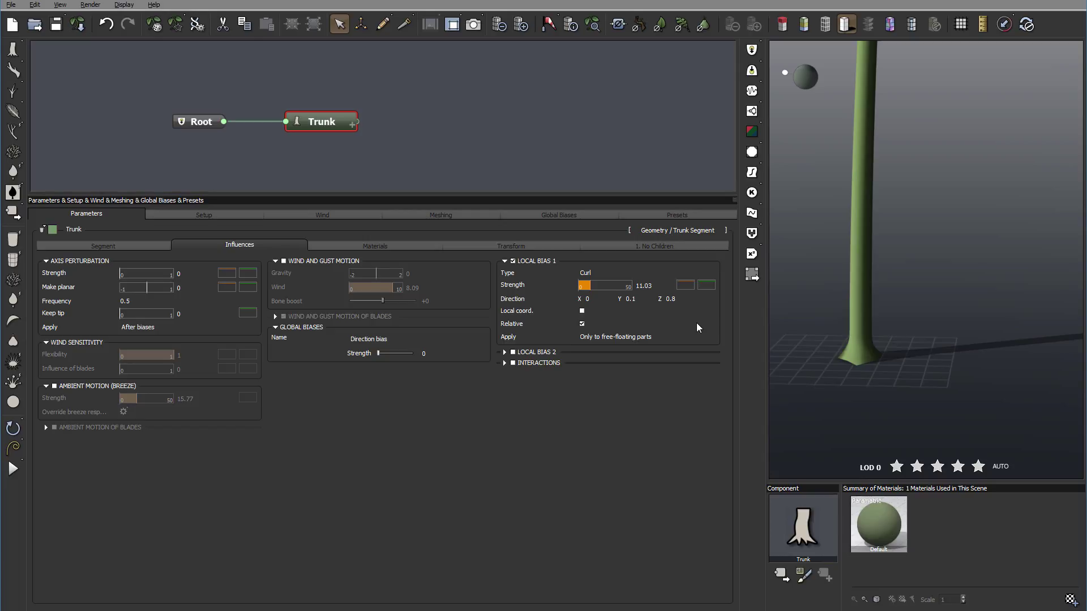
double_click(674, 301)
type("0")
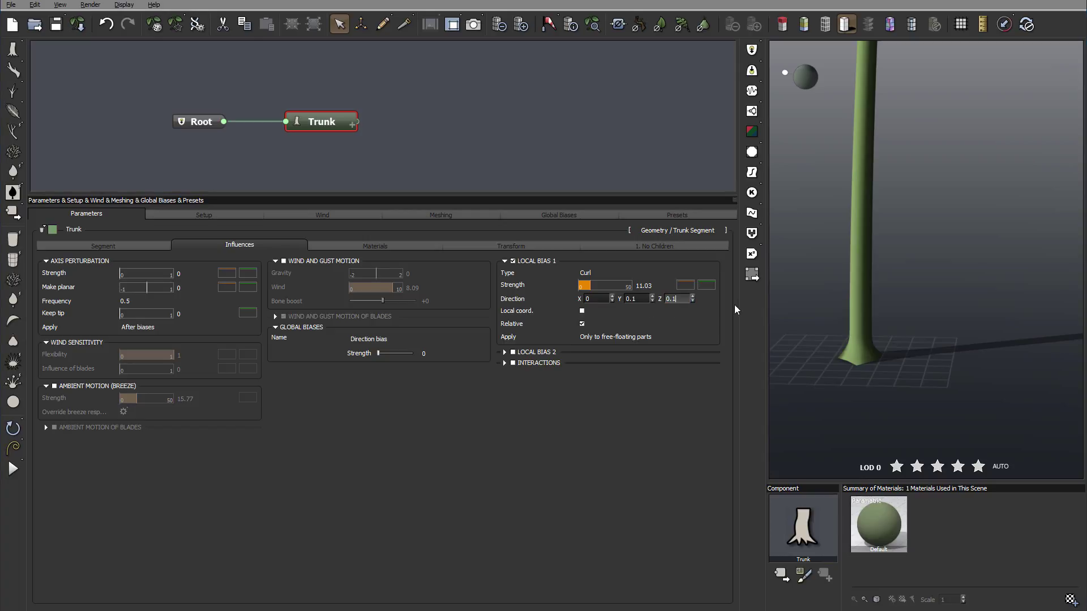
type(".1")
key("Return")
left_click_drag(982, 295, 834, 256)
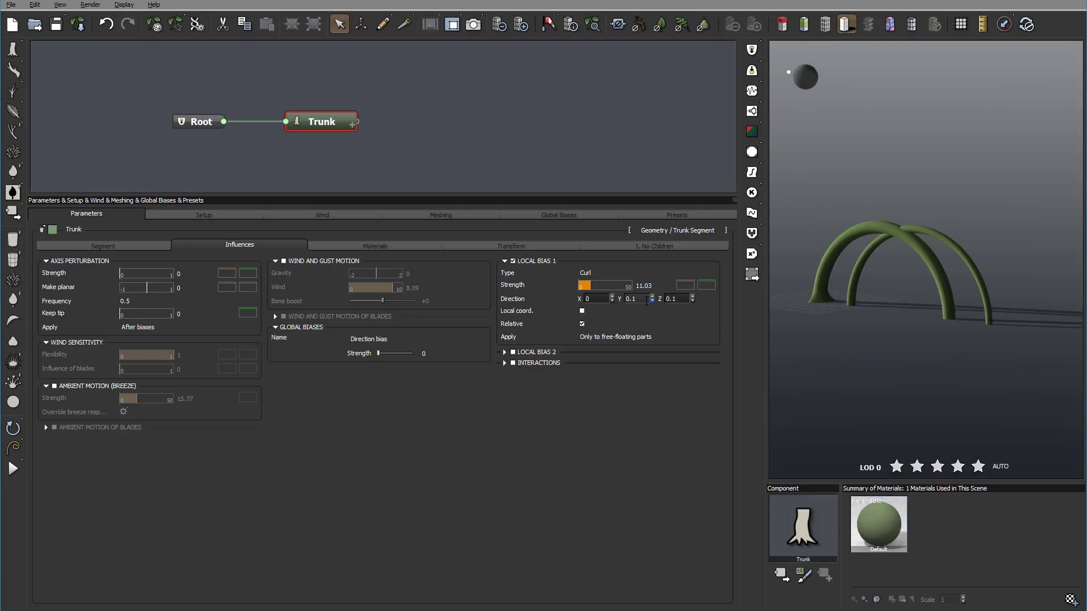
Enable Local coord. for the curl bias, toggle Relative off and on, and set direction Y to 0.3.
left_click(582, 310)
left_click(582, 324)
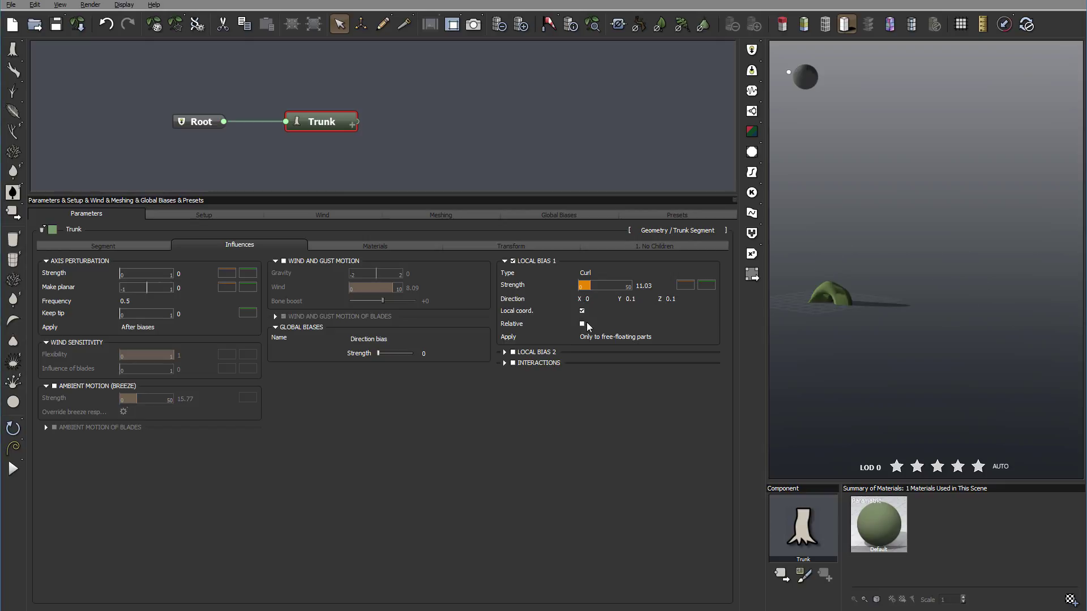
left_click(582, 324)
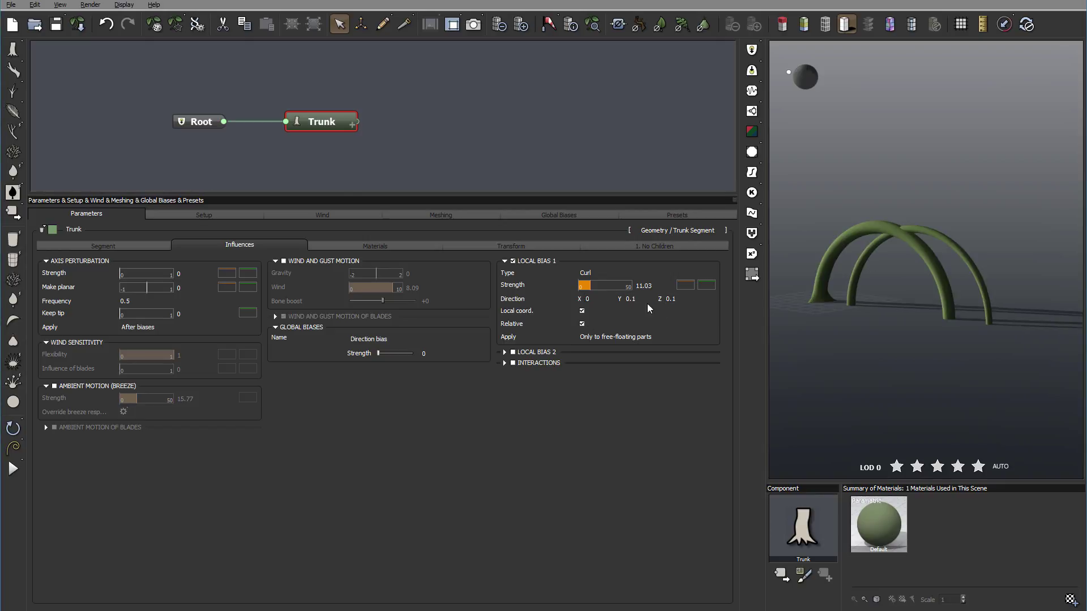
type("0.")
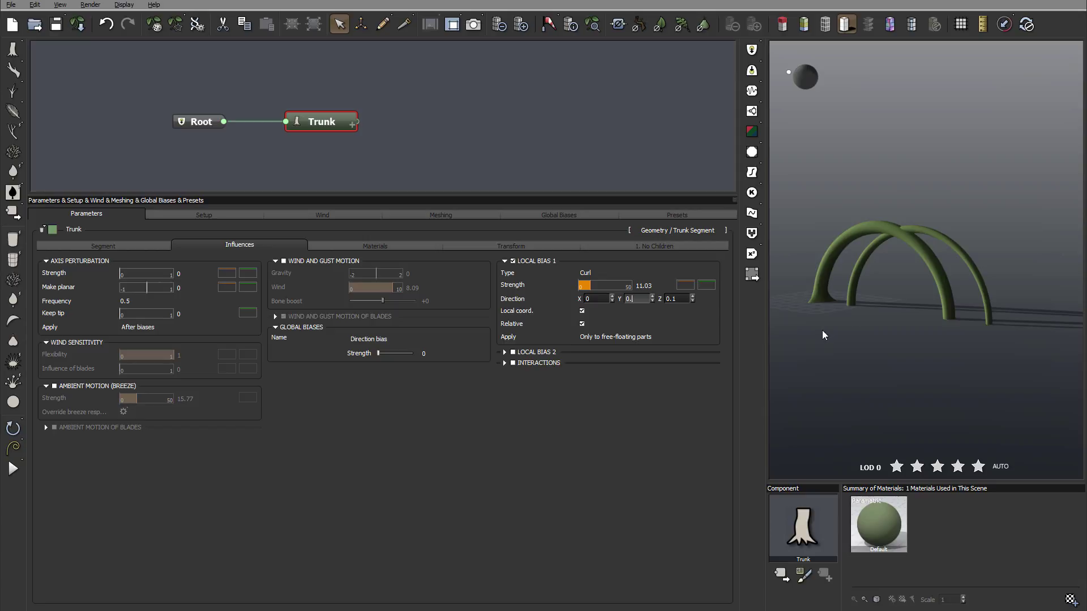
type("3")
left_click(685, 325)
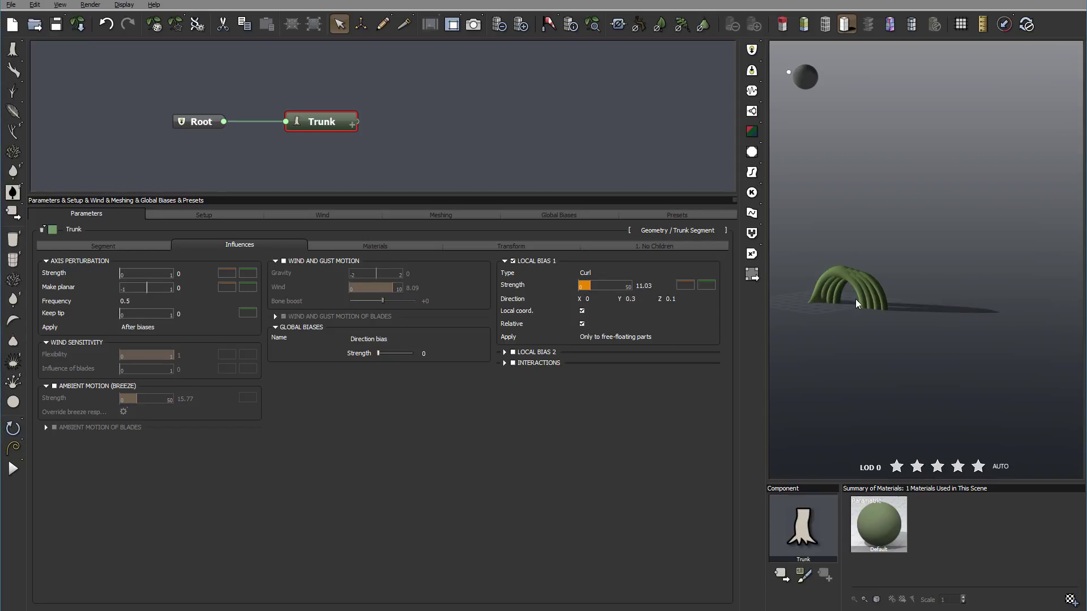
left_click_drag(855, 299, 937, 303)
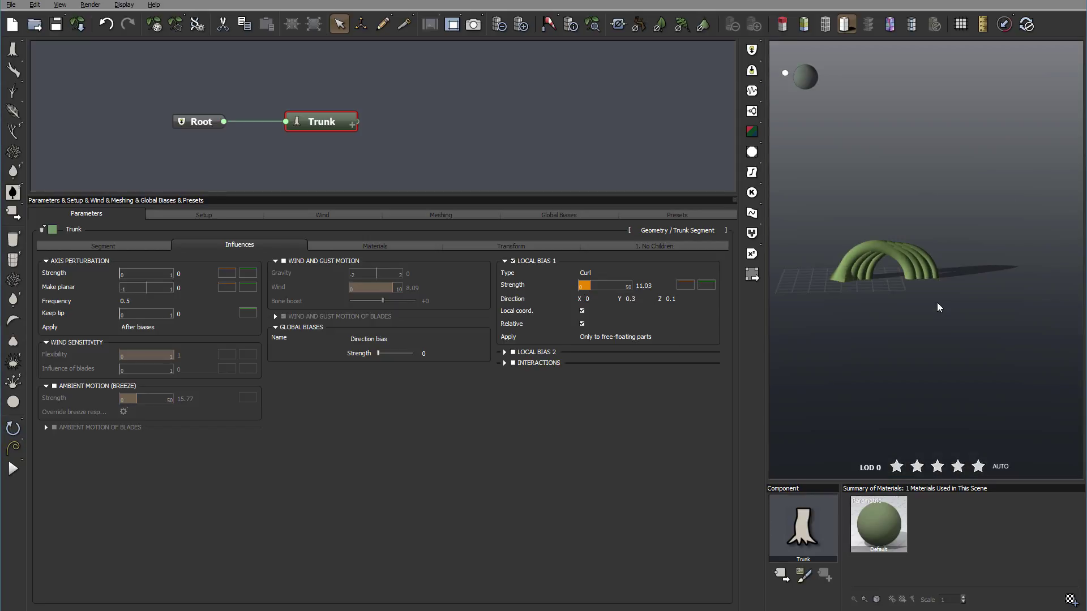
mouse_move(882, 275)
left_mouse_down()
mouse_move(899, 311)
mouse_move(891, 294)
left_mouse_up()
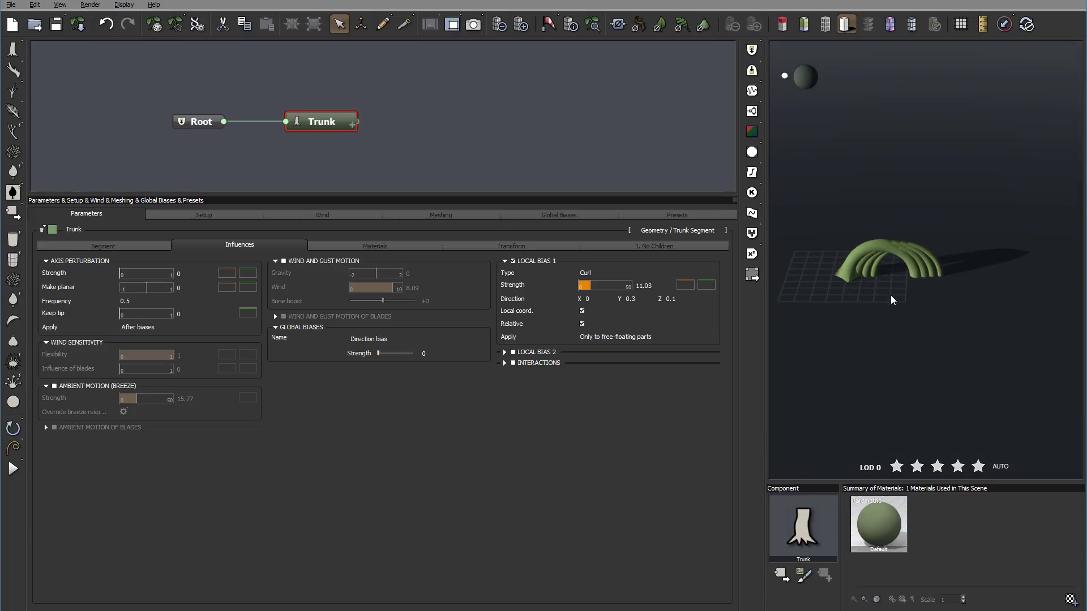
Set the curl direction X to 0.1 and Z to 0.5.
left_click(600, 300)
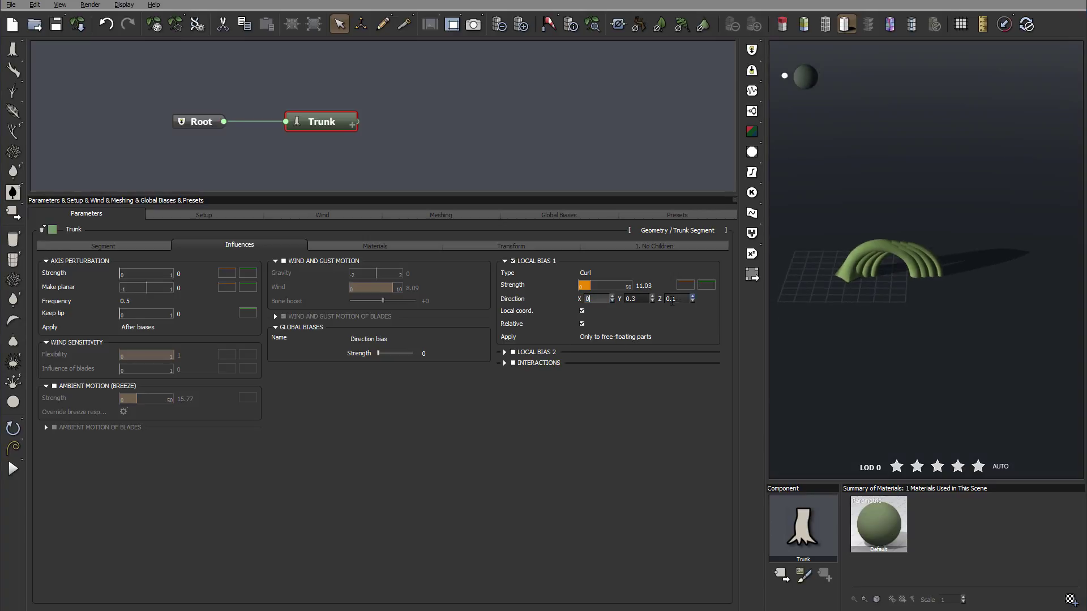
type(".1")
key("Return")
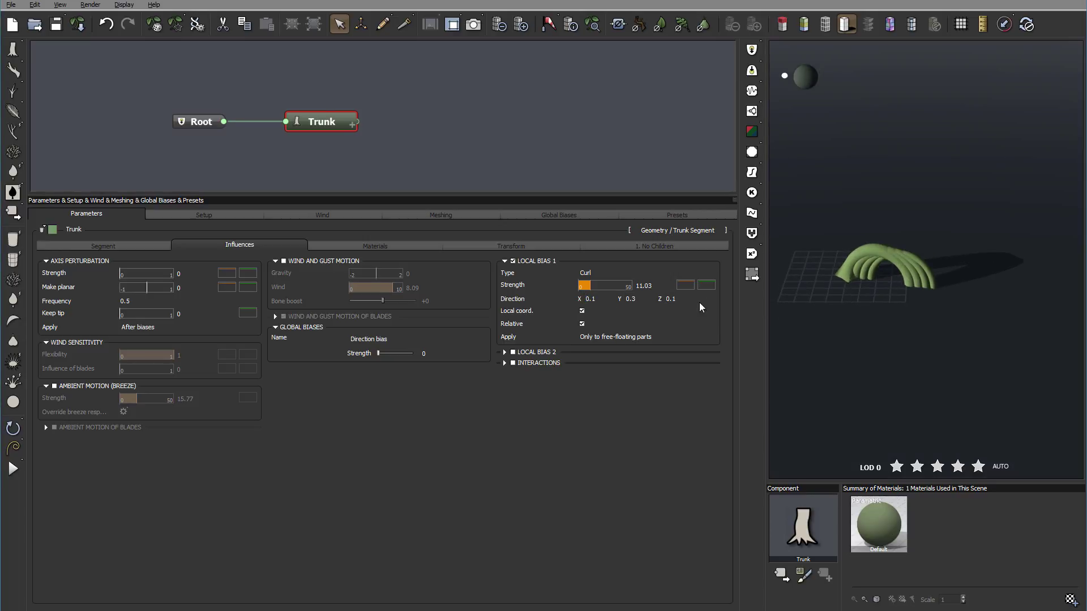
left_click(695, 300)
scroll(699, 302, "up", 1)
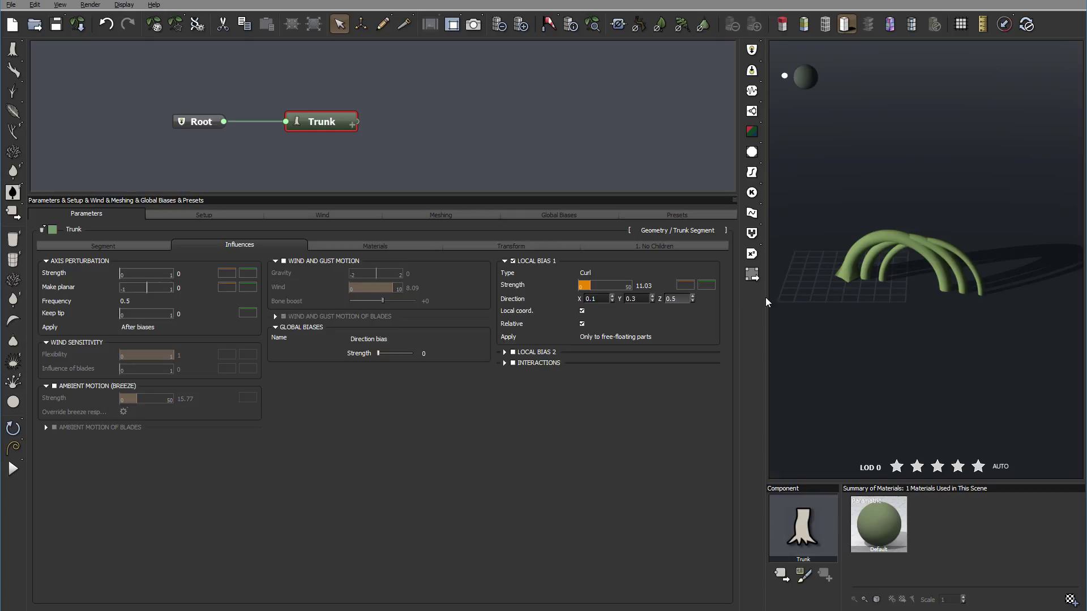
left_click_drag(765, 297, 949, 198)
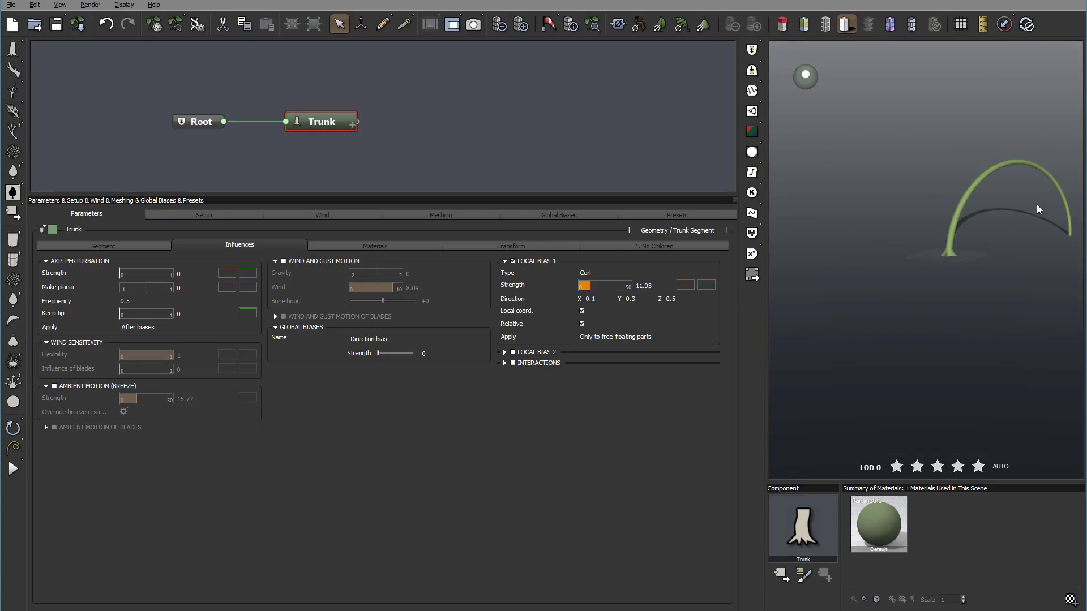
left_click_drag(1037, 208, 1007, 229)
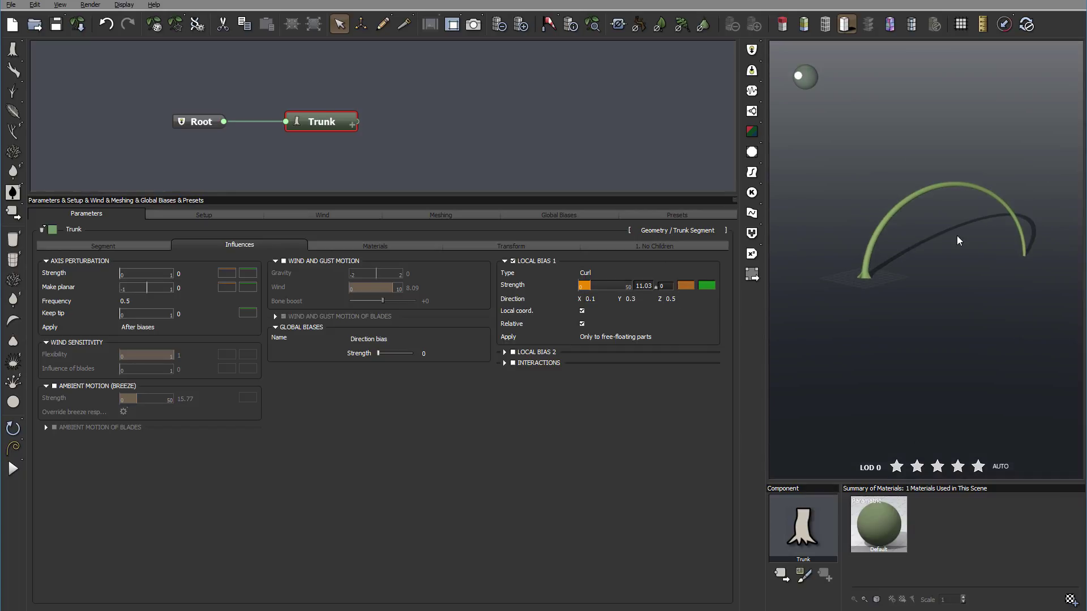
Set the curl bias strength to 1, leaving the trunk only gently bent.
double_click(652, 289)
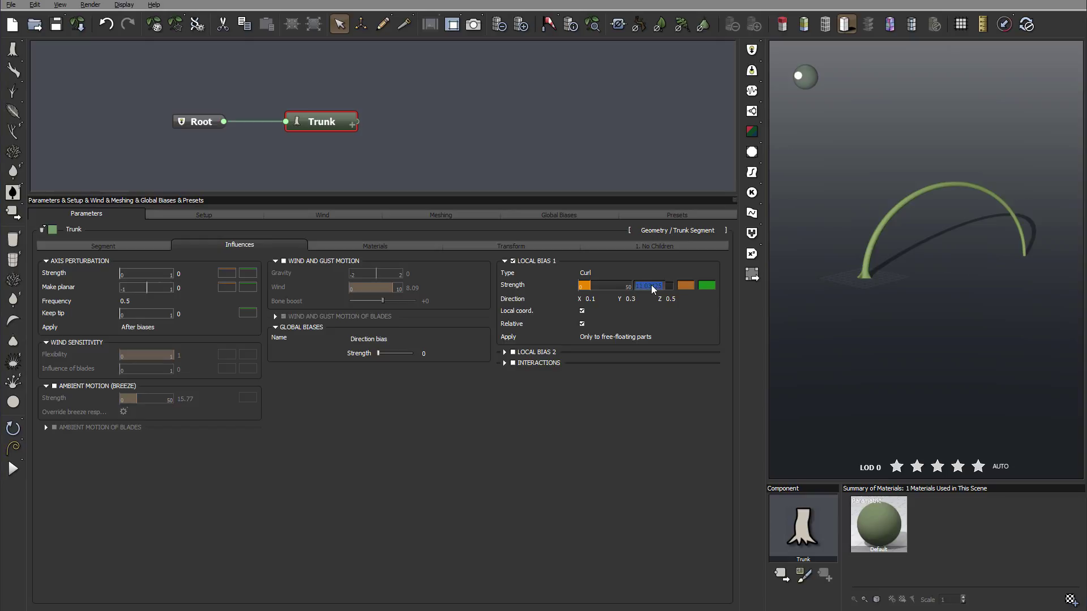
type("1")
key("Return")
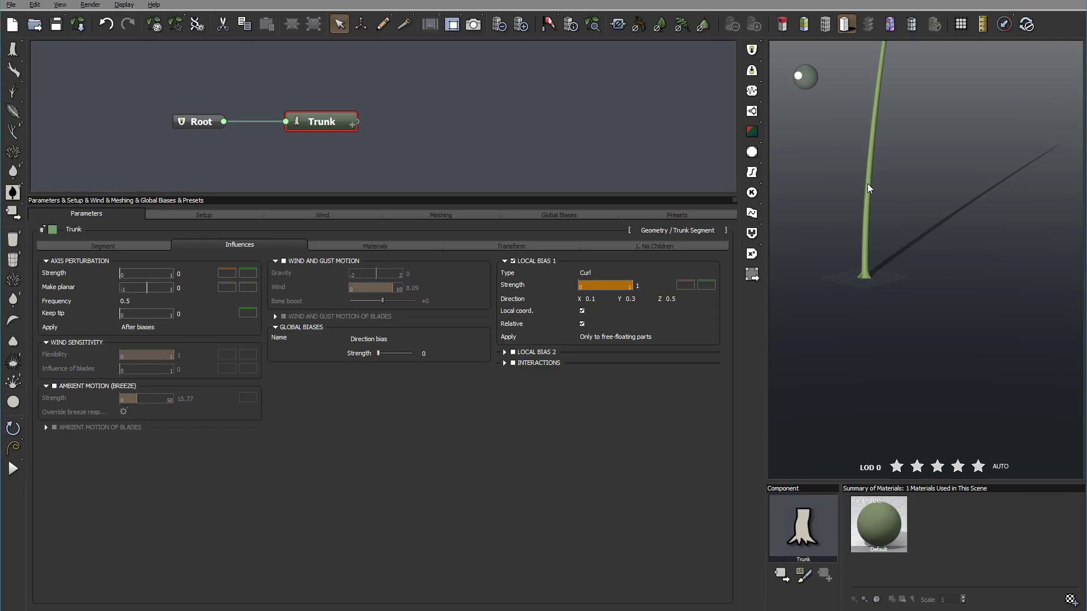
middle_click_drag(867, 183, 873, 250)
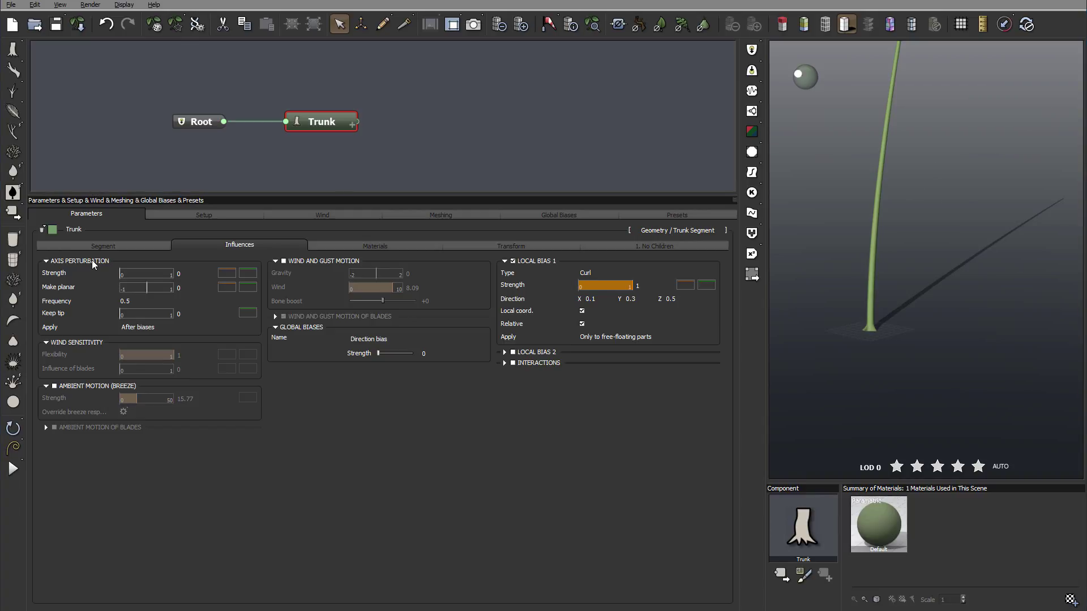
Set the trunk length to 10 in the Segment settings.
left_click(100, 244)
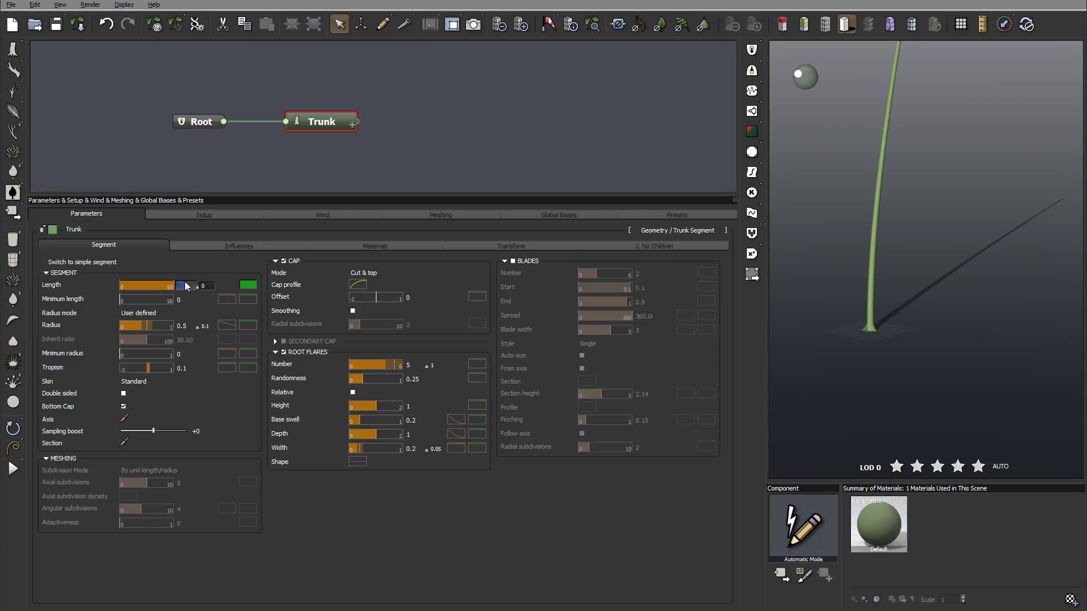
type("10")
key("Return")
Uncheck Local coord. for the curl bias under Local Bias 1.
left_click(285, 248)
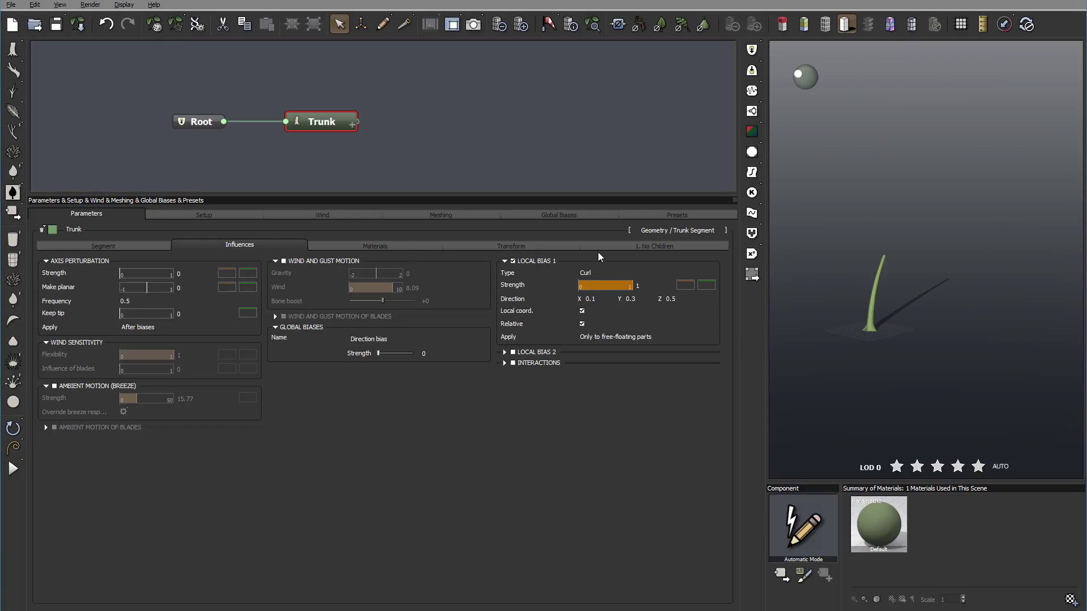
scroll(892, 326, "up", 5)
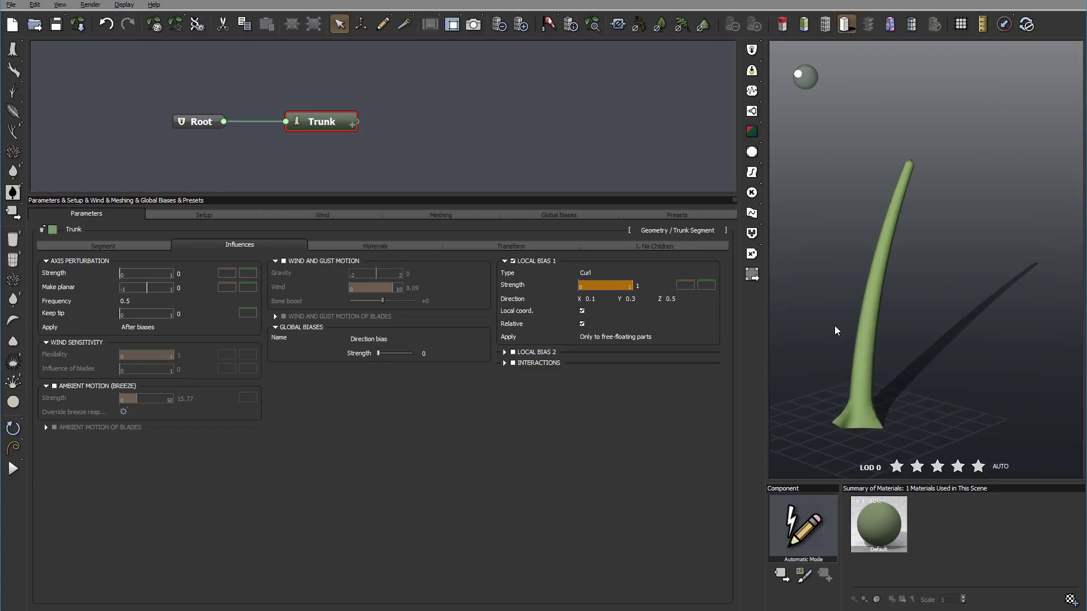
scroll(835, 326, "down", 2)
left_click_drag(833, 327, 945, 313)
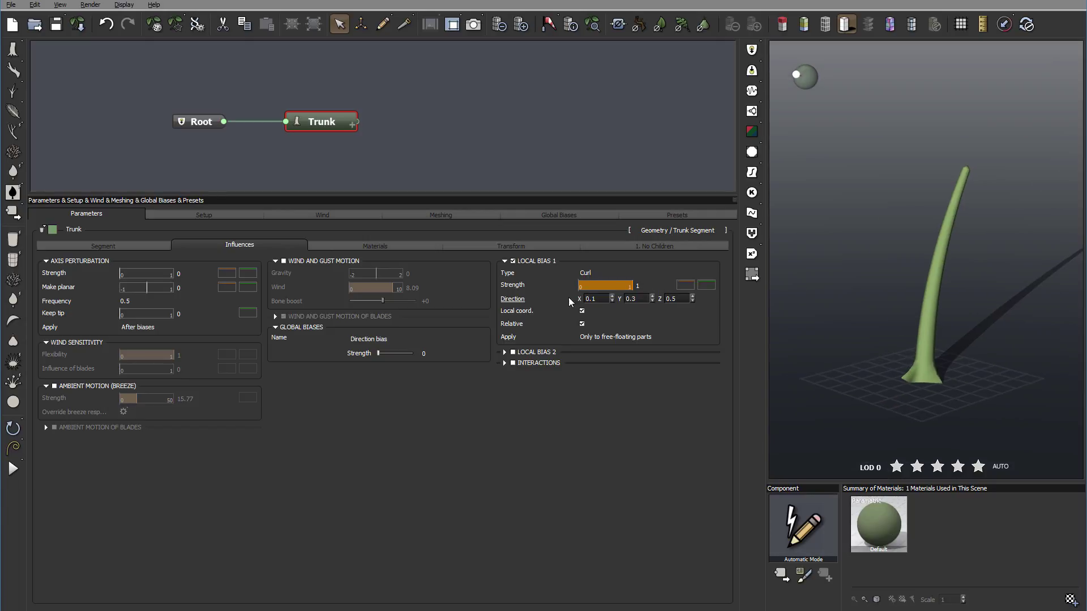
left_click(582, 311)
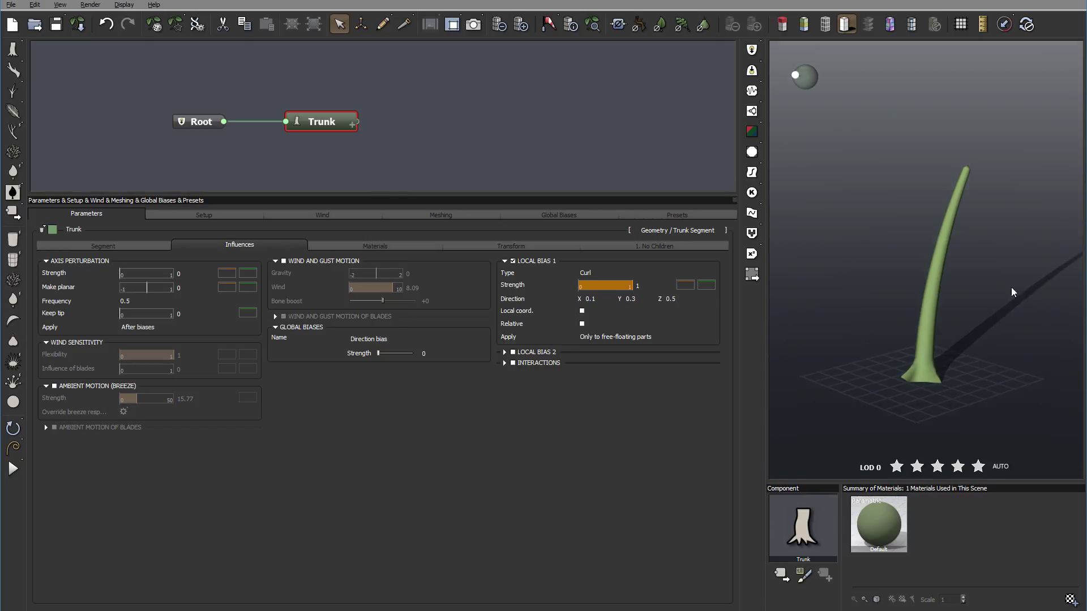
left_click_drag(1038, 281, 1005, 282)
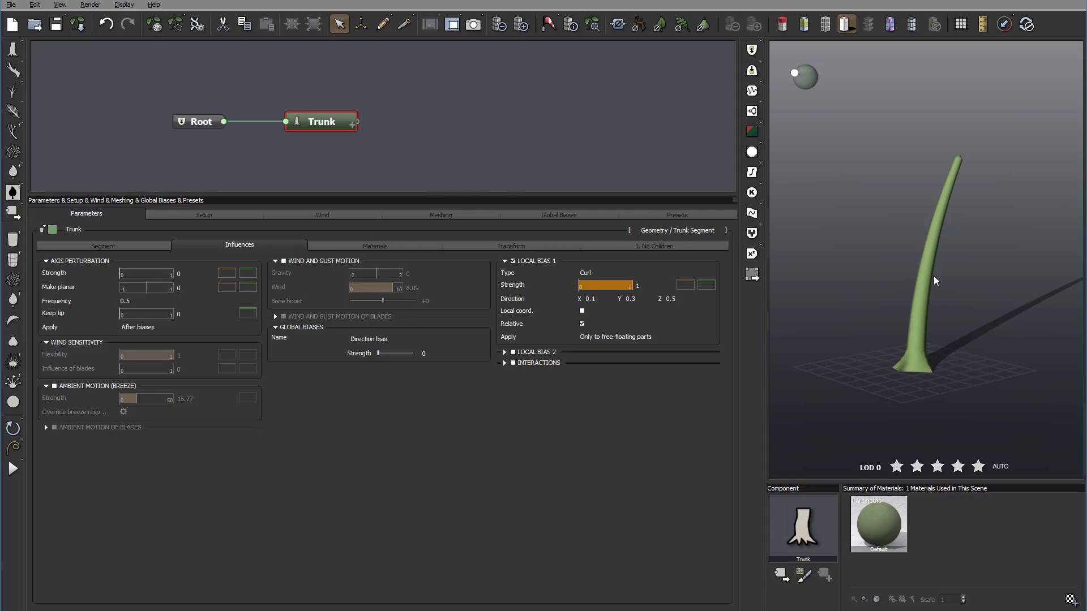
Make Local Bias 1 a planar Twist with strength 1.88.
left_click(633, 272)
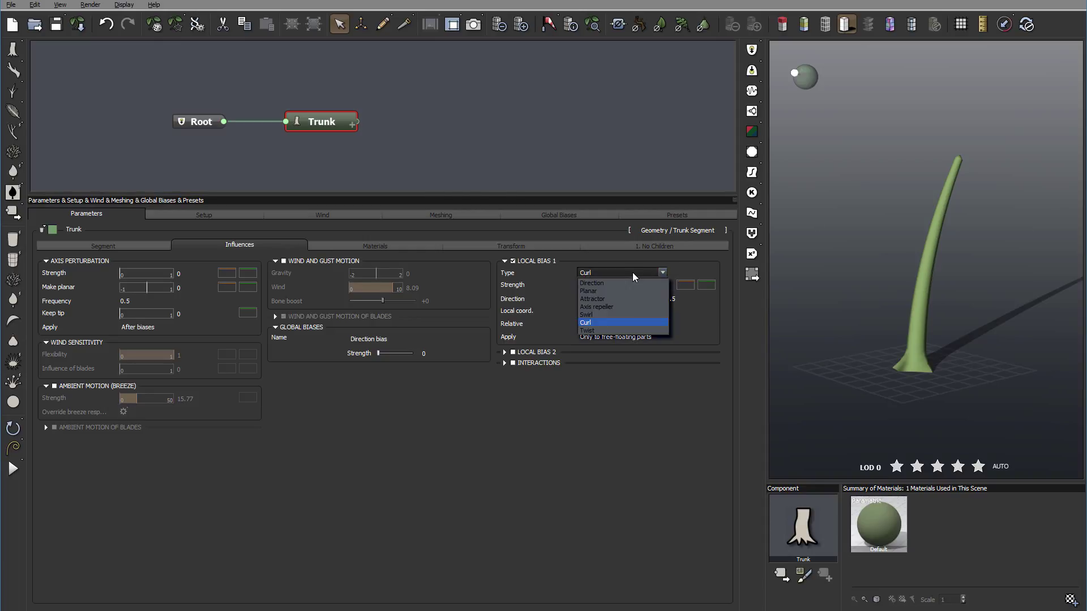
left_click(613, 331)
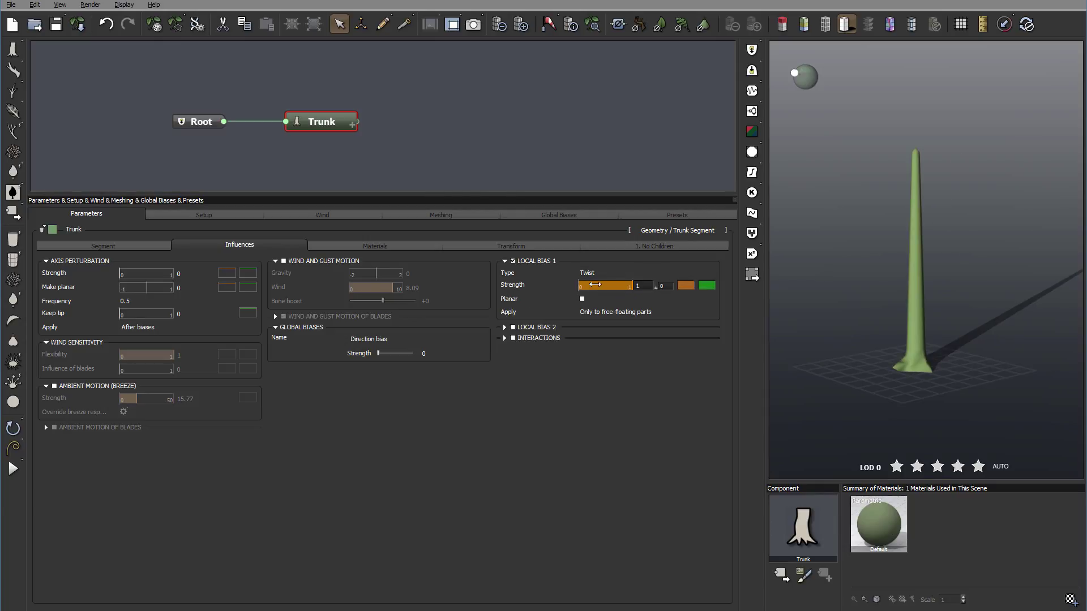
mouse_move(638, 287)
left_click(583, 299)
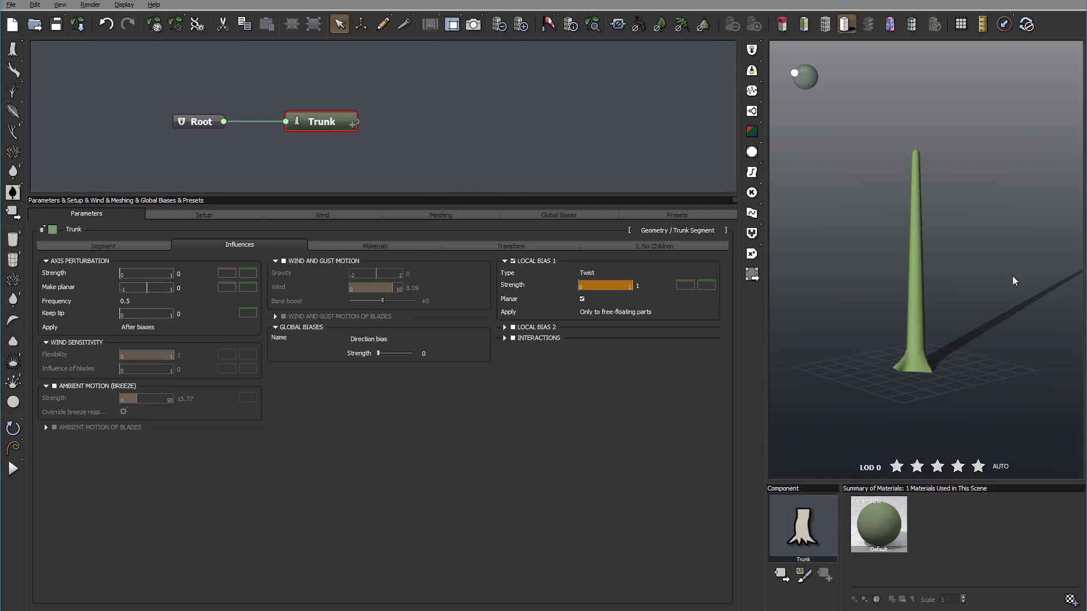
left_click_drag(632, 286, 599, 286)
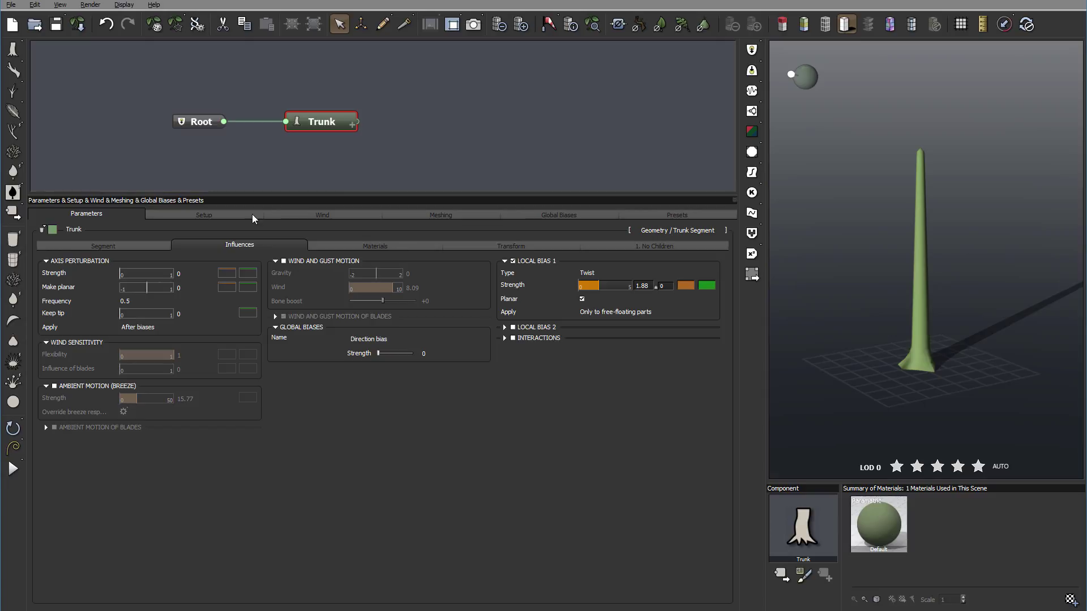
Enable blades in the trunk's segment settings.
left_click(105, 250)
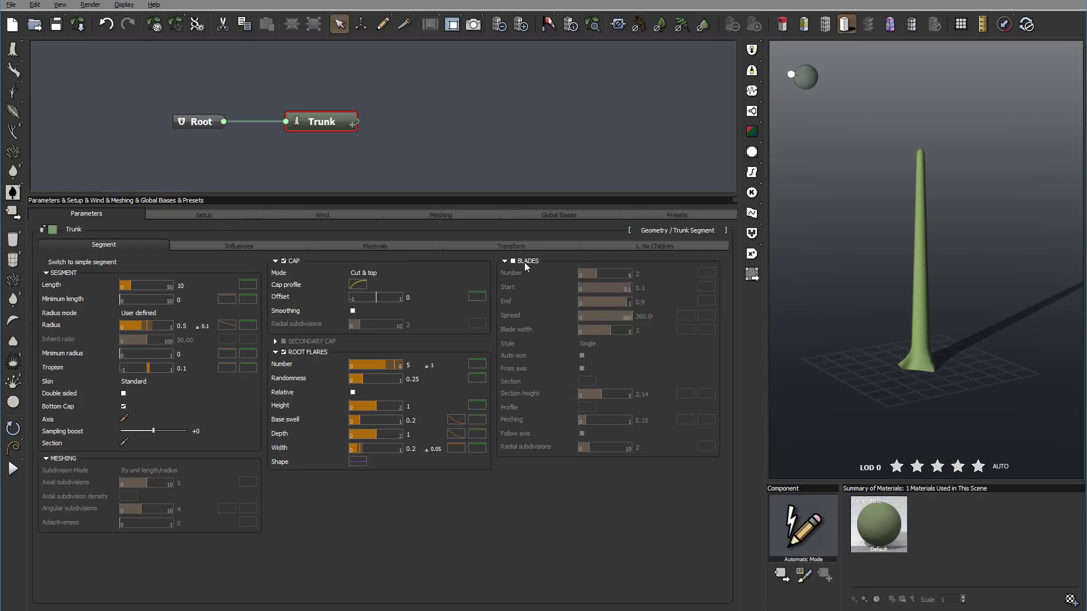
left_click(523, 262)
left_click_drag(850, 279, 929, 283)
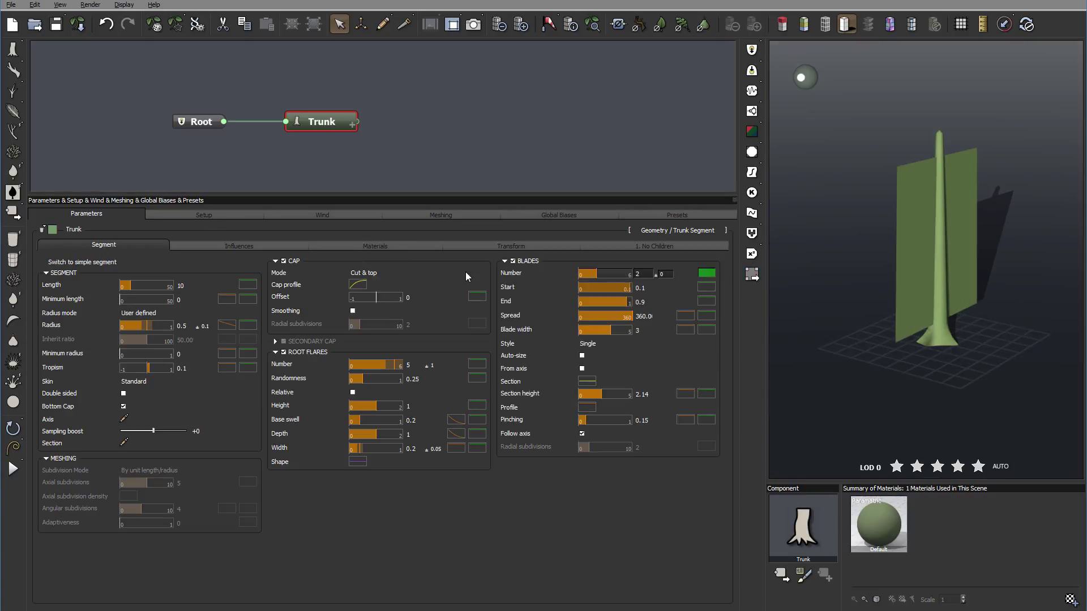
Raise the Local Bias 1 twist strength to 22.45, turn Planar off, and deselect the Trunk.
left_click(286, 244)
mouse_move(604, 286)
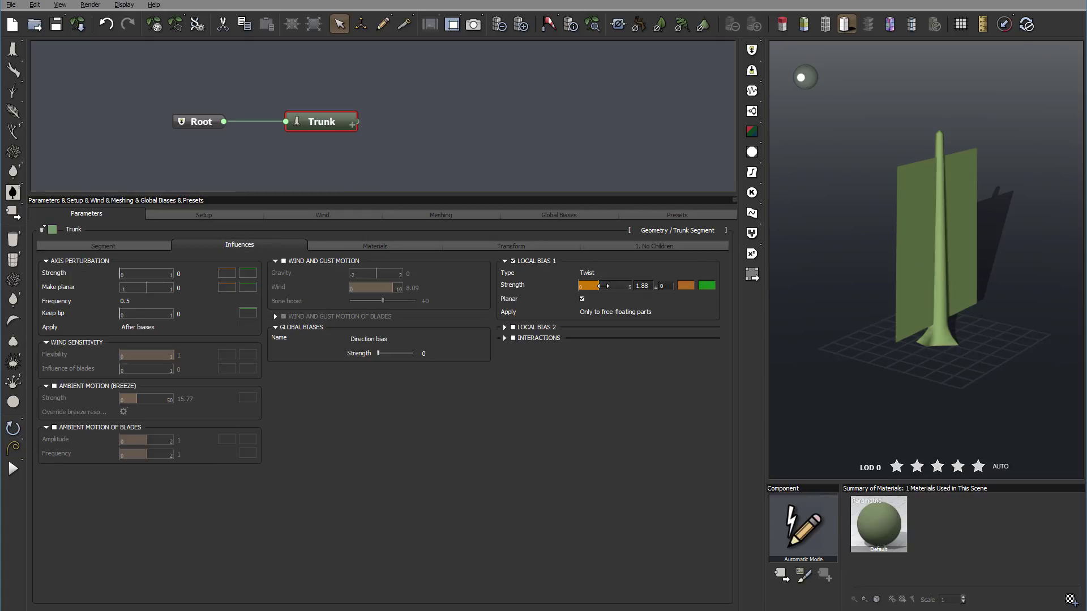
left_click_drag(604, 286, 946, 290)
left_click_drag(819, 288, 854, 276)
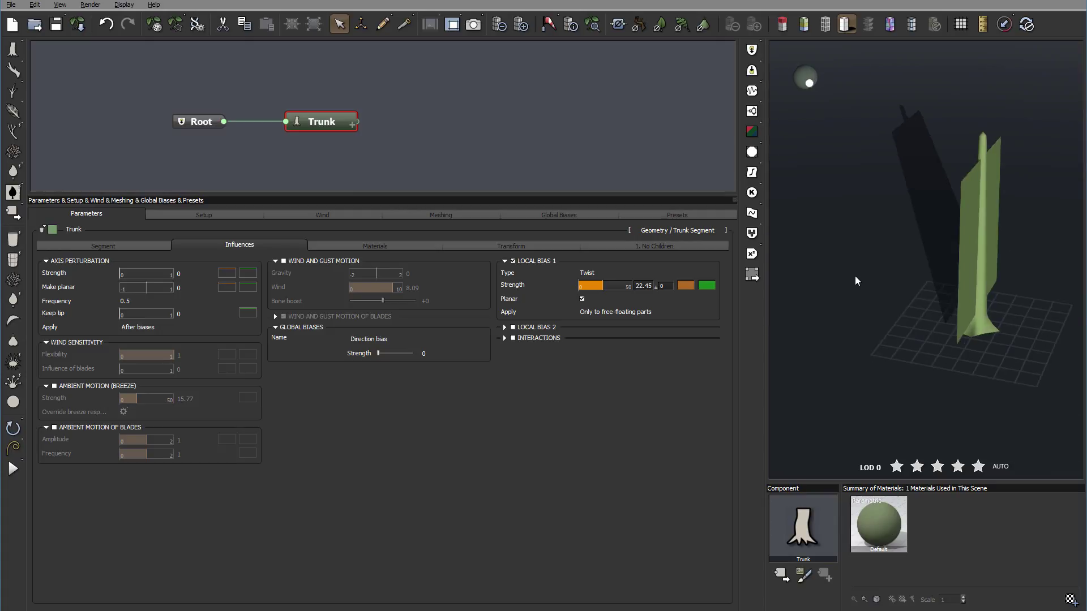
left_click(582, 299)
left_click_drag(928, 253, 872, 280)
left_click(957, 244)
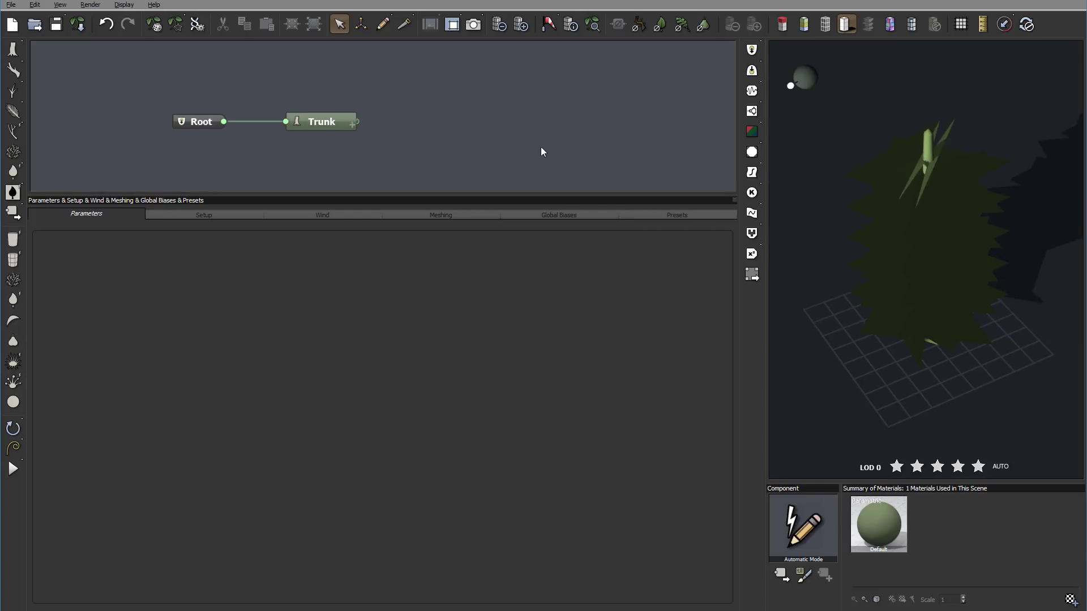
Select the Trunk and drag its Local Bias 1 twist strength down to 12.55.
left_click(330, 120)
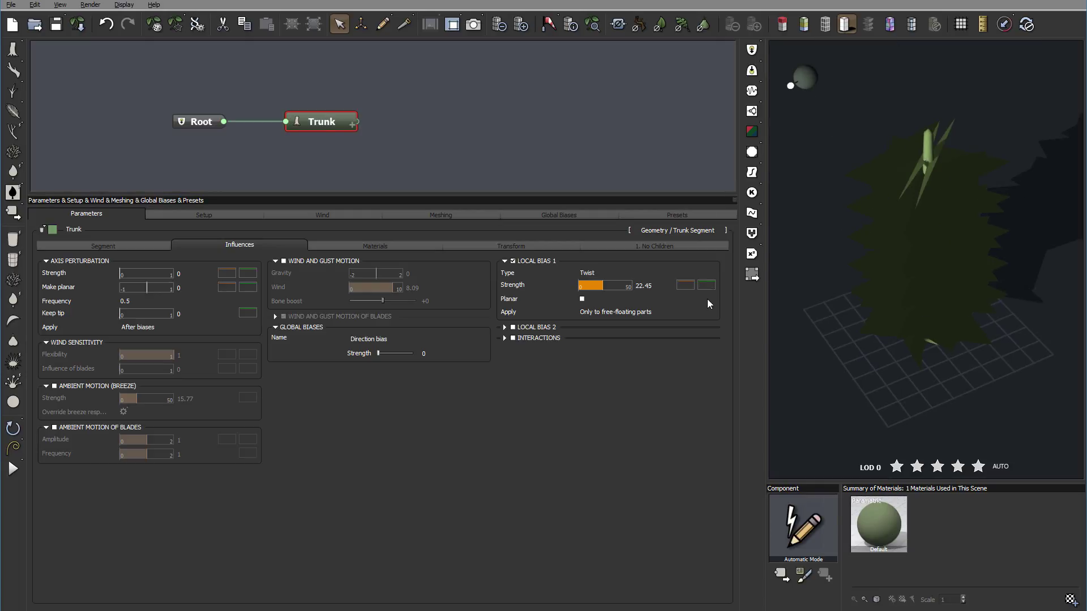
left_click_drag(606, 285, 599, 284)
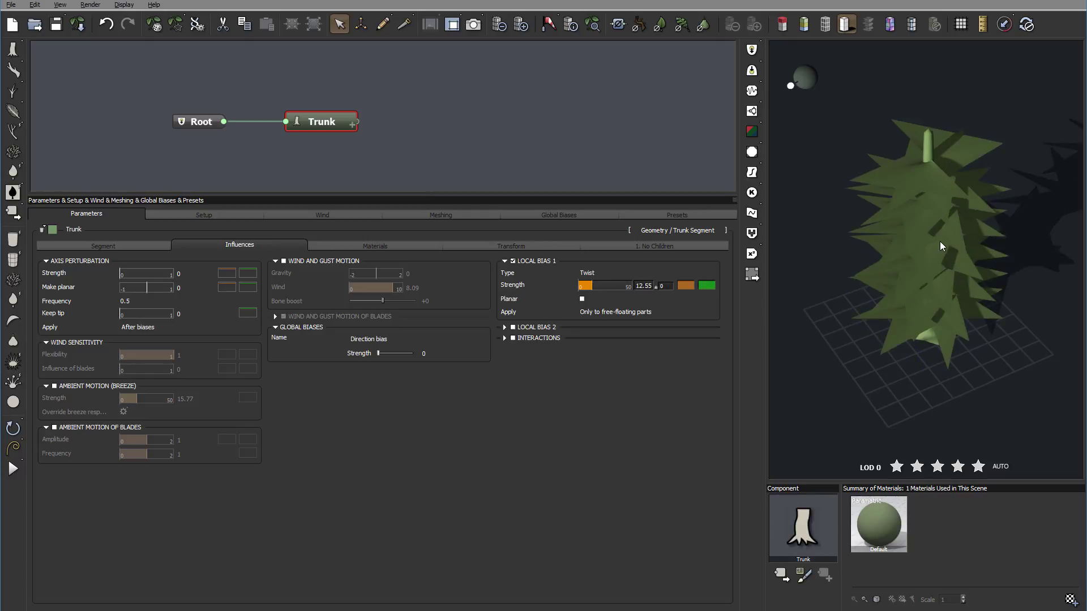
left_click_drag(921, 245, 1039, 217)
left_click_drag(888, 194, 943, 230)
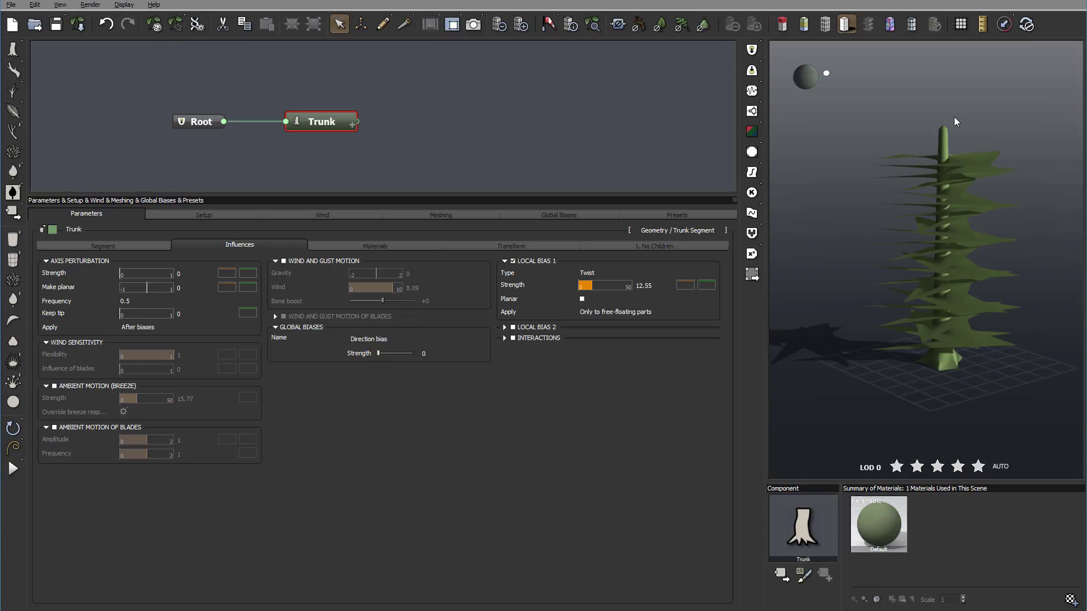
Enter 5 as the twist strength, toggling Planar on and back off to compare.
mouse_move(614, 286)
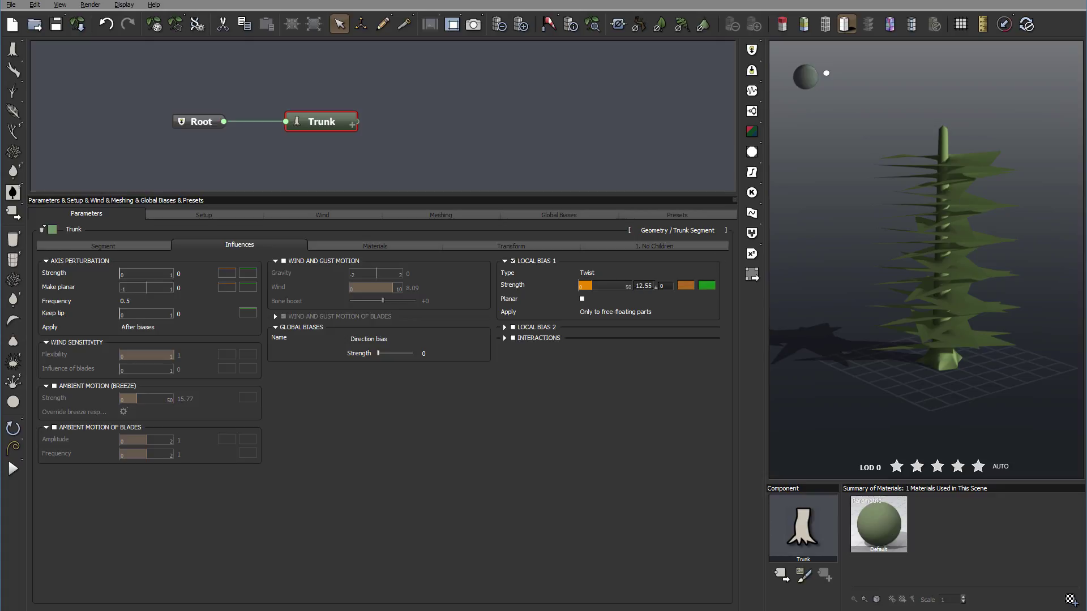
double_click(651, 285)
key("Return")
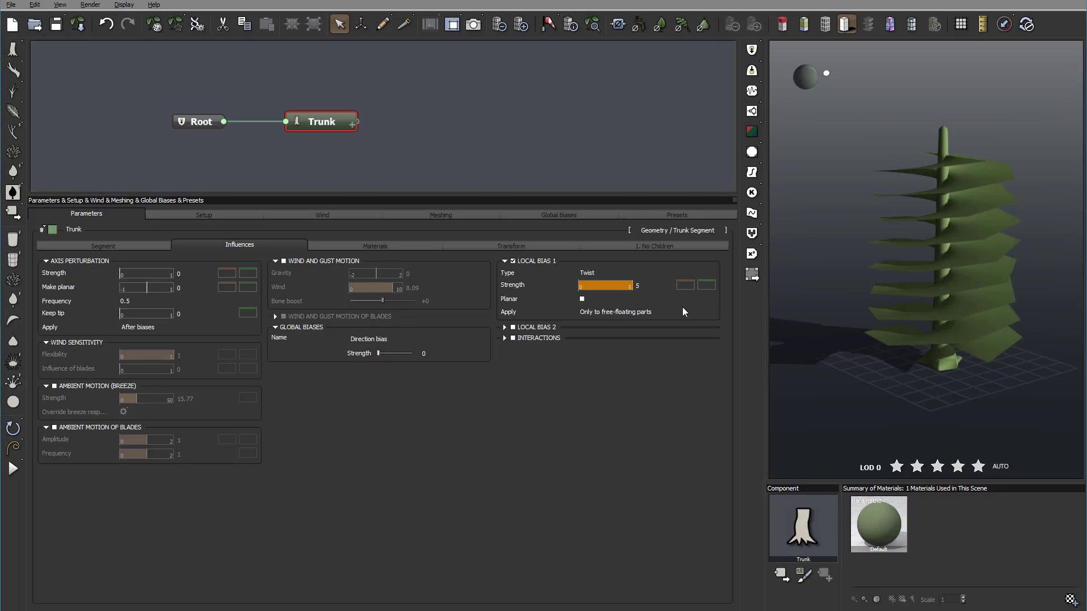
left_click_drag(946, 251, 906, 338)
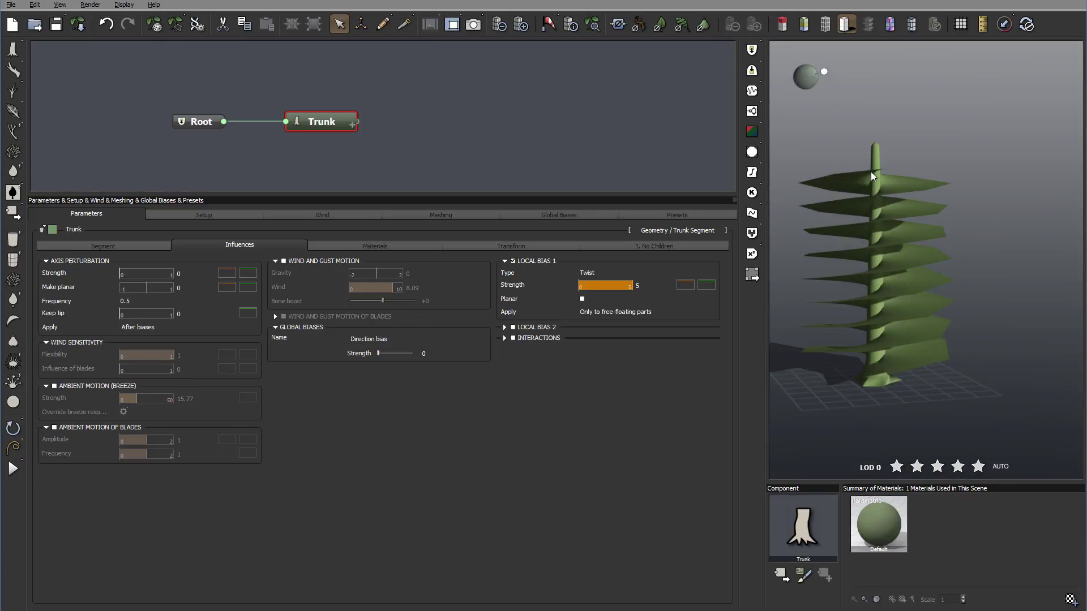
left_click(582, 299)
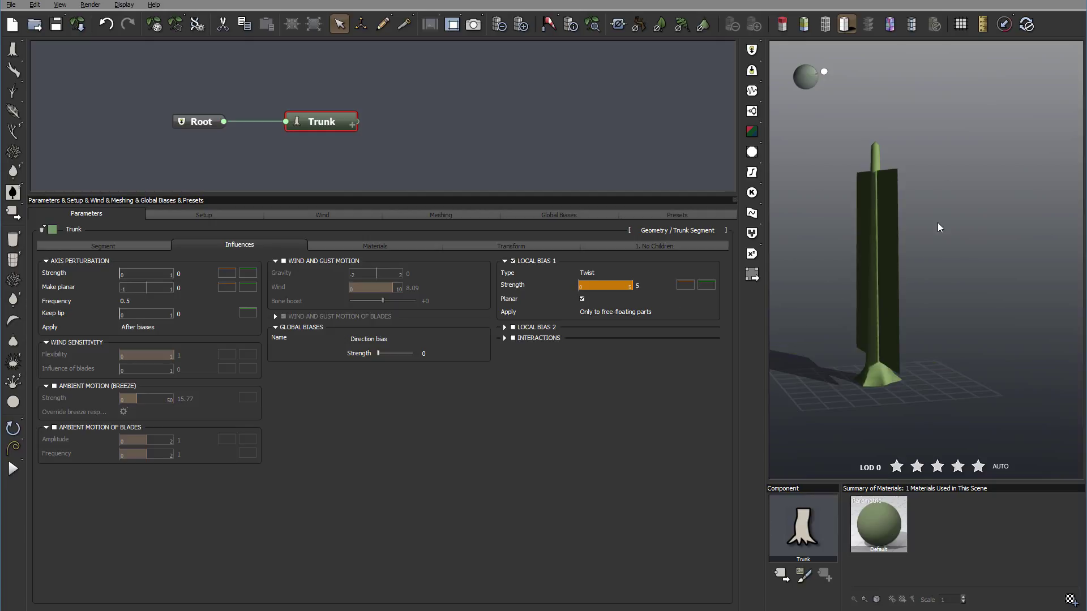
left_click(582, 299)
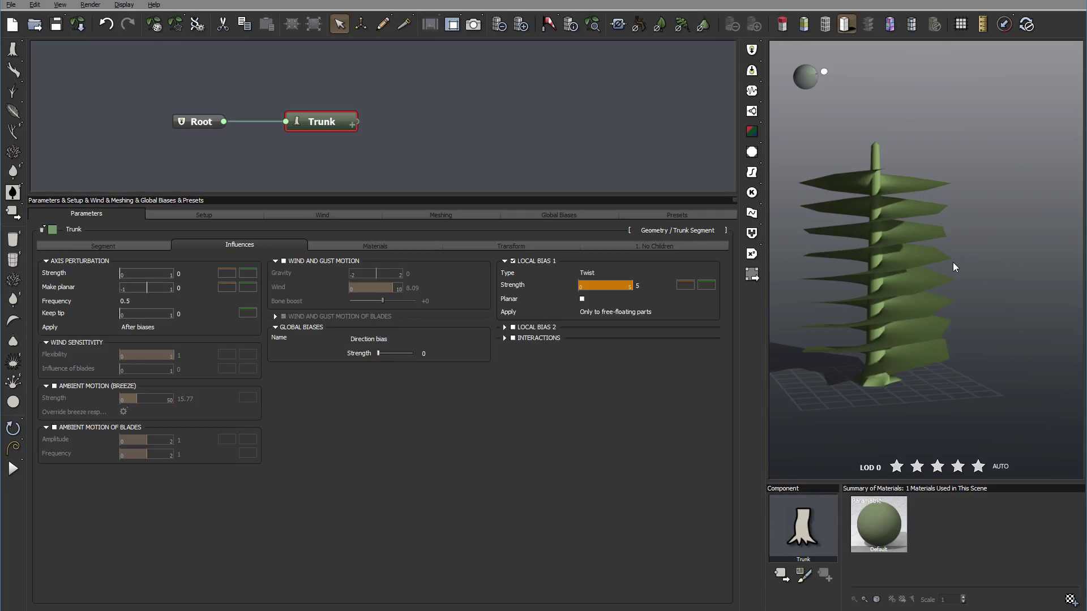
left_click_drag(952, 262, 989, 276)
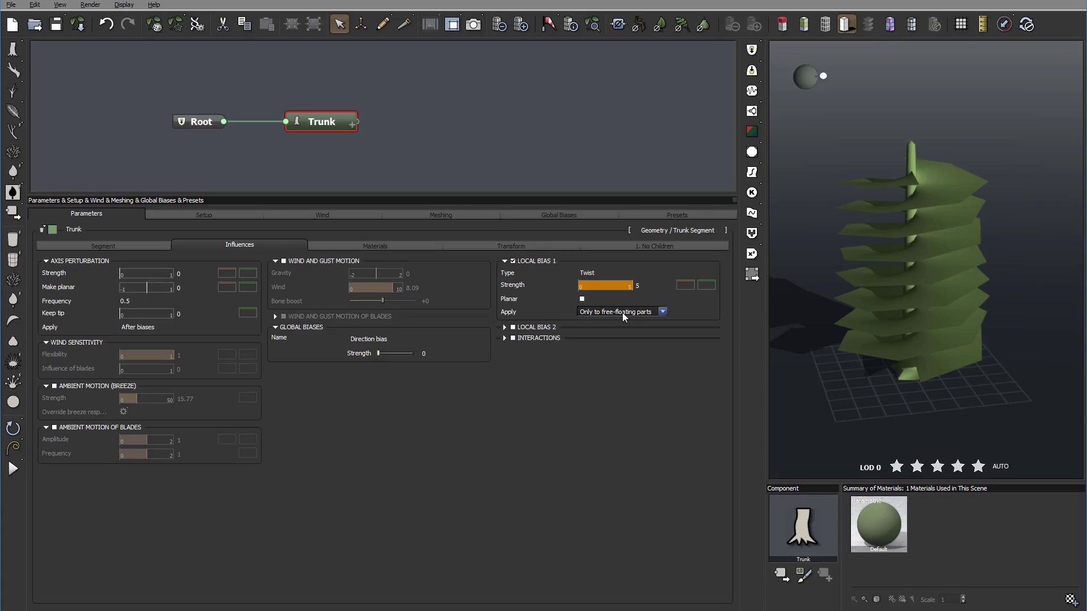
left_click(648, 314)
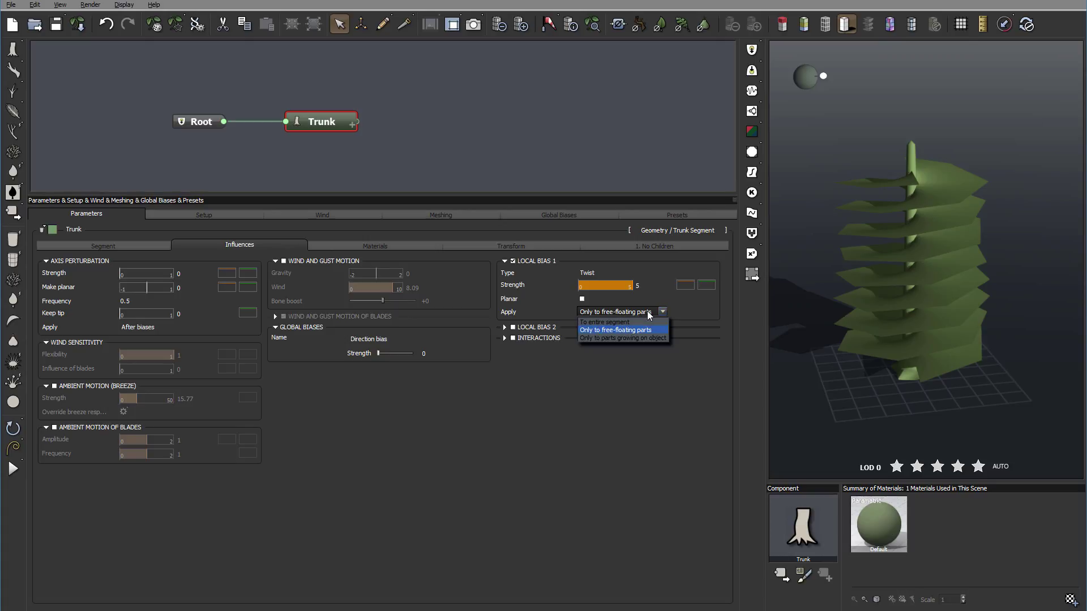
left_click(605, 322)
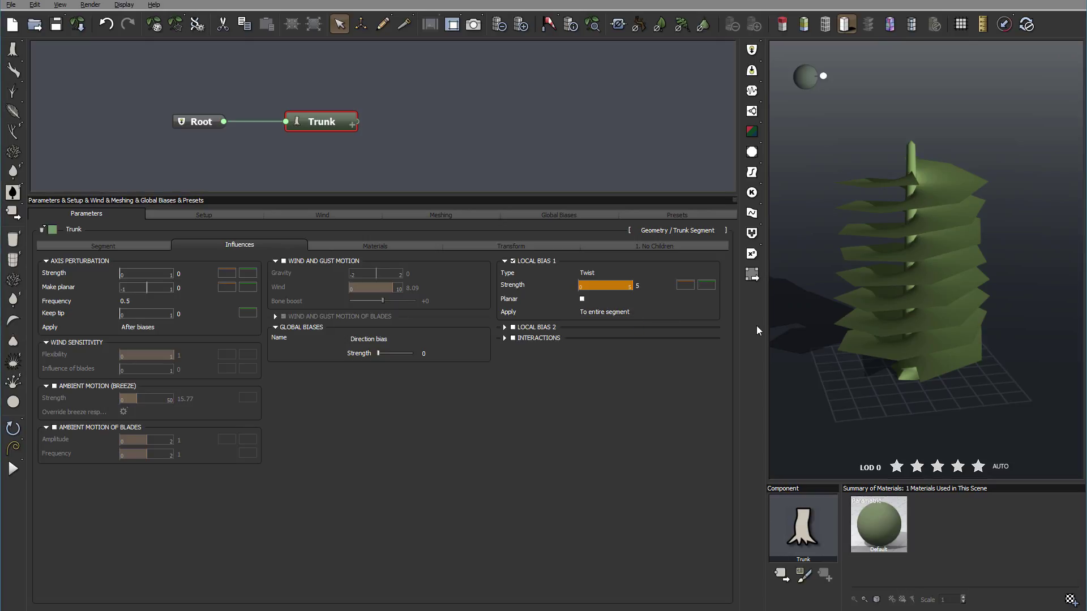
left_click(623, 312)
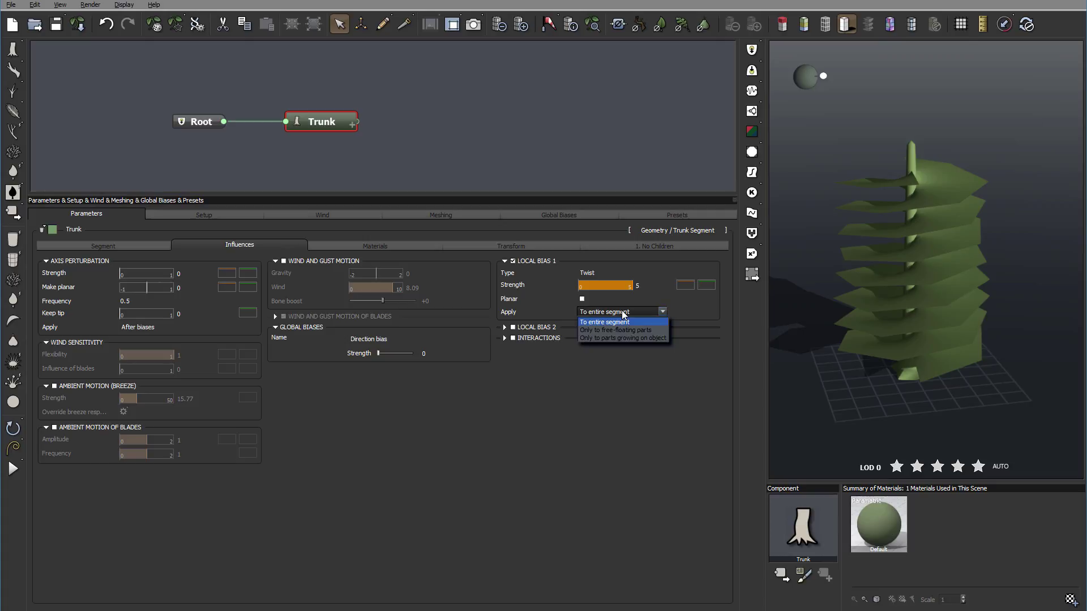
left_click(658, 338)
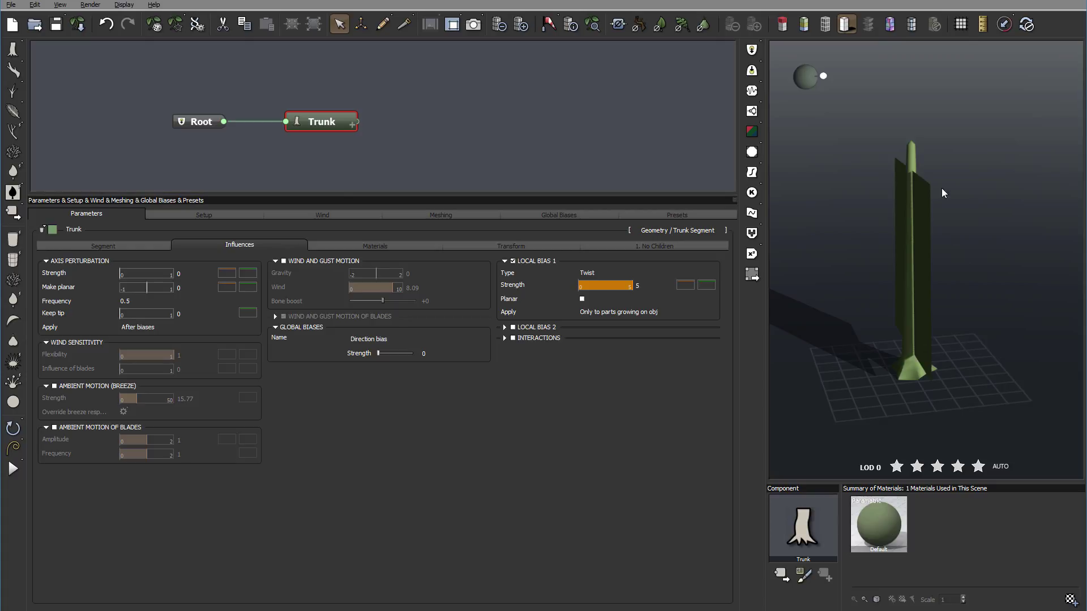
left_click(640, 315)
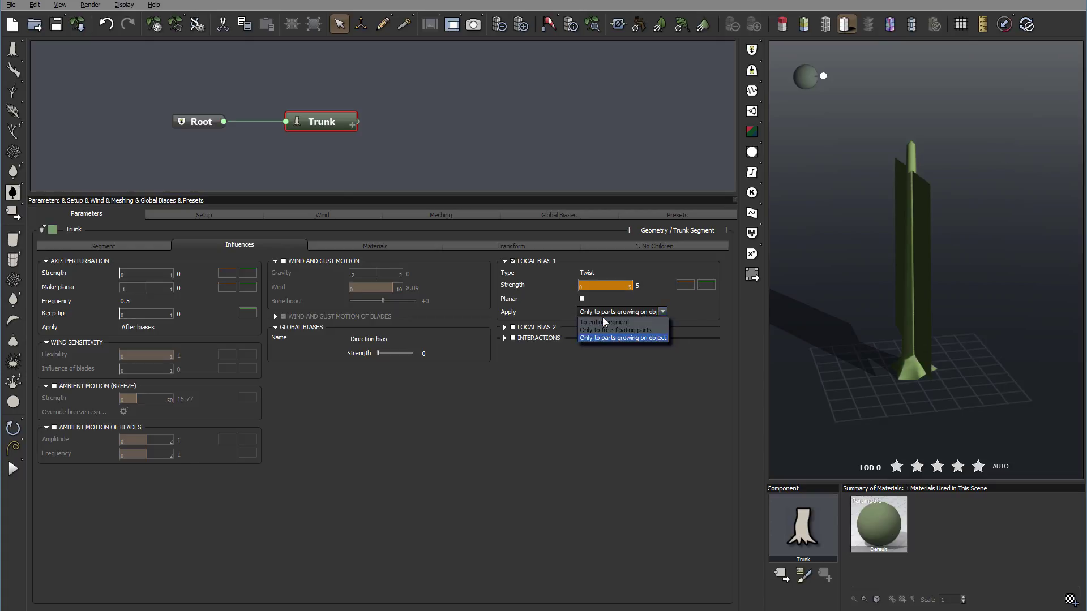
left_click(603, 330)
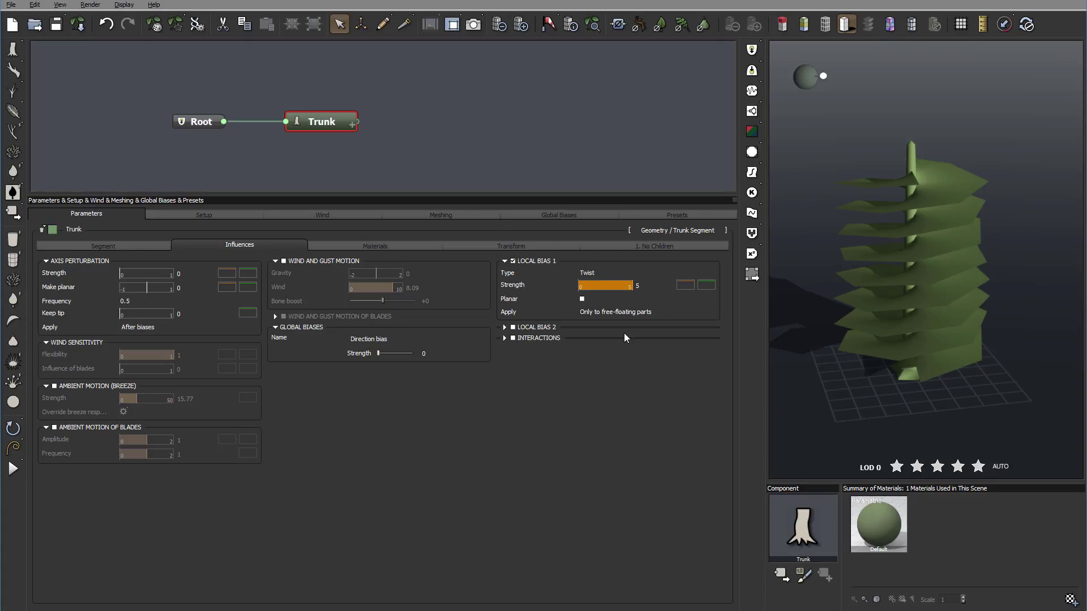
Enable Local Bias 2 as a Swirl with strength 0.73 and direction X 0.1.
left_click(513, 328)
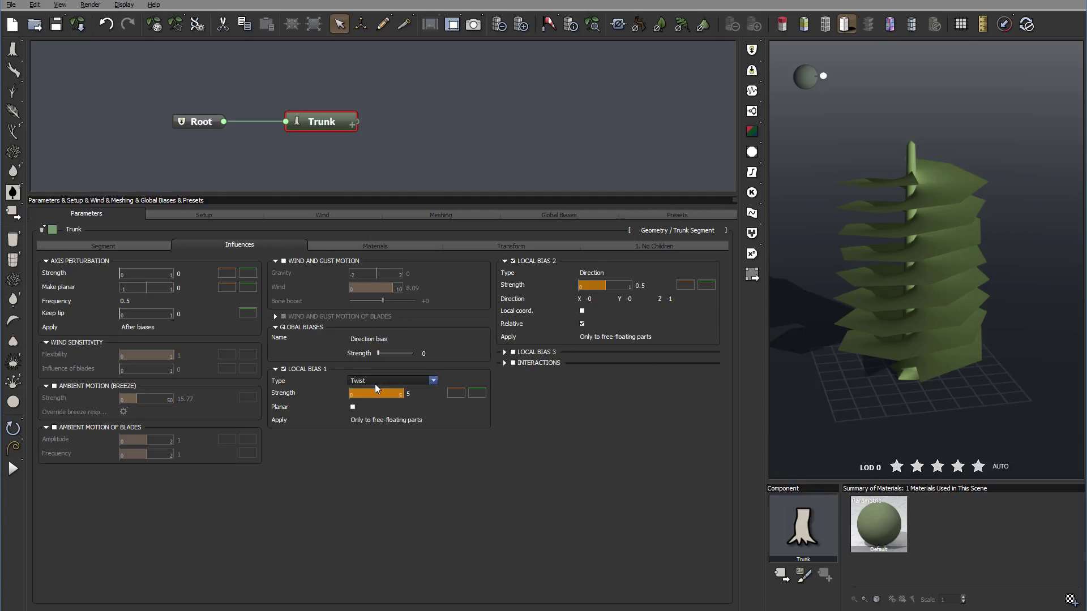
left_click(641, 271)
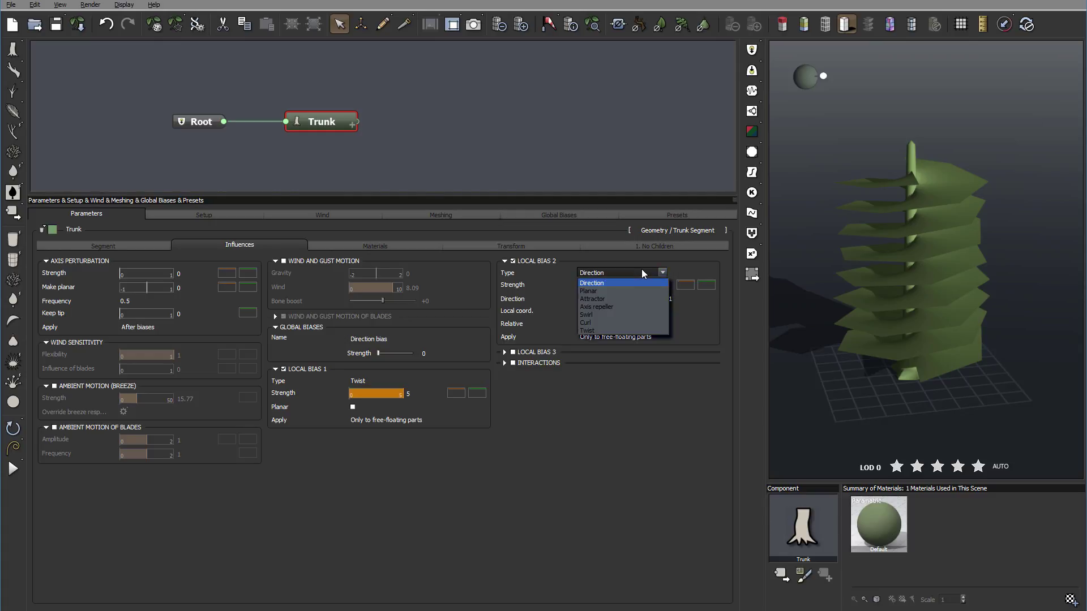
left_click(632, 316)
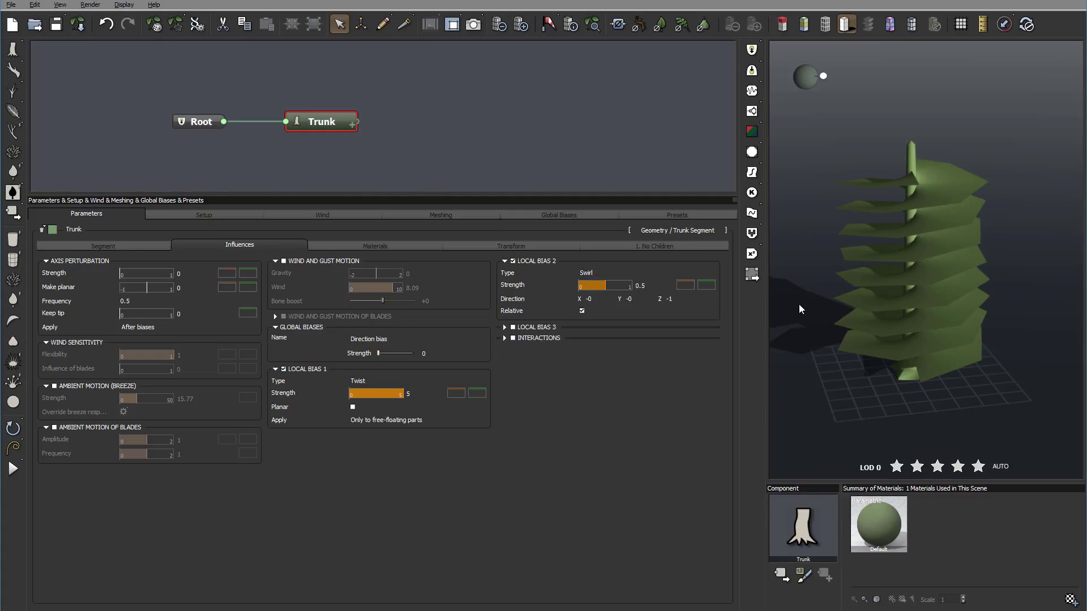
left_click_drag(605, 286, 617, 286)
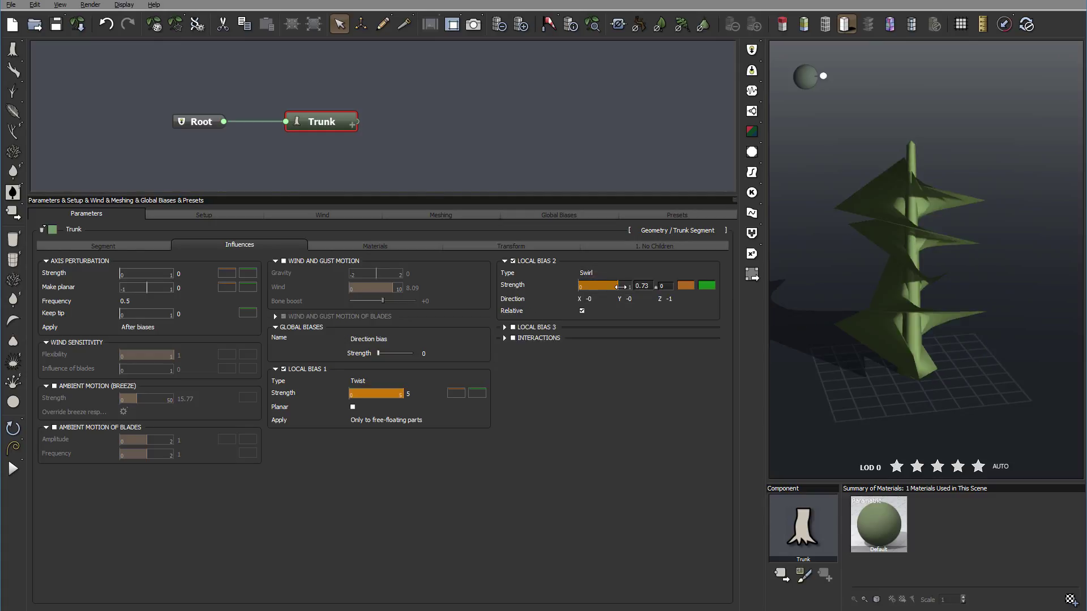
left_click(611, 296)
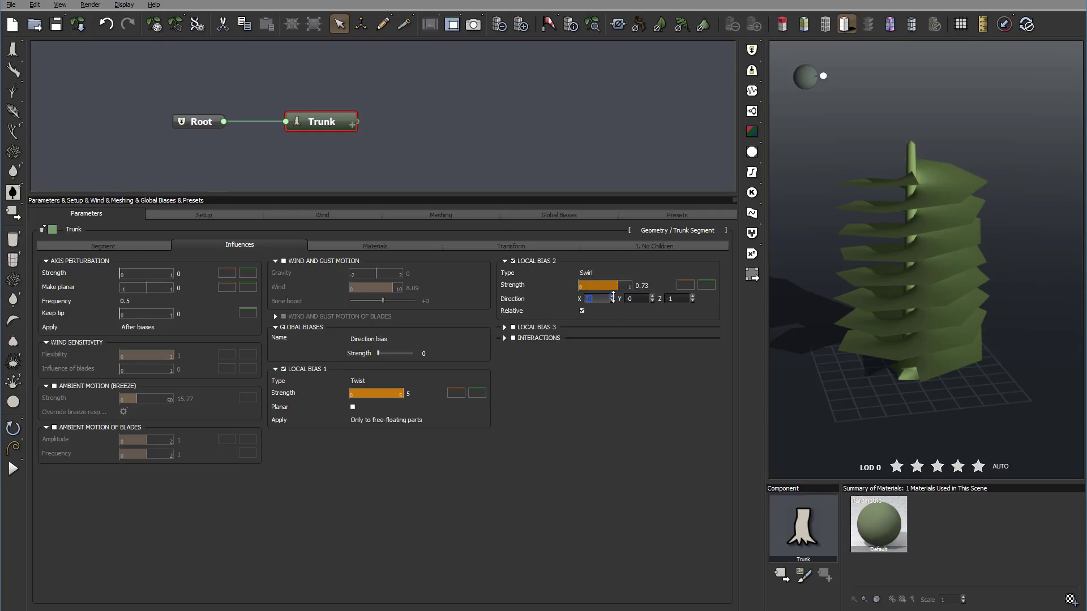
left_click_drag(924, 261, 954, 242)
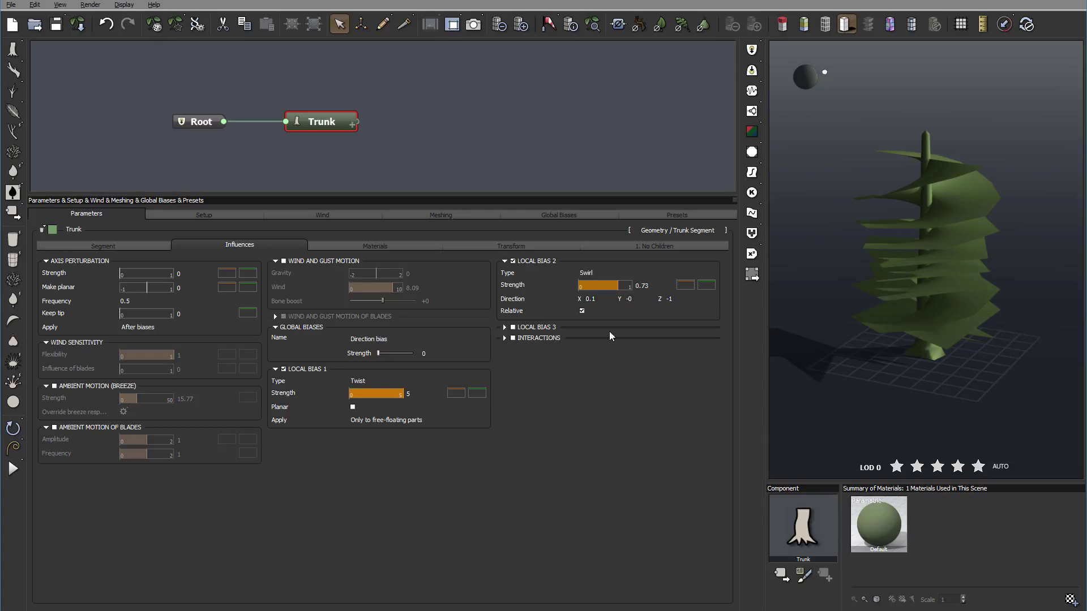
Switch on the trunk's Interactions and set Interact with to Object.
left_click(504, 339)
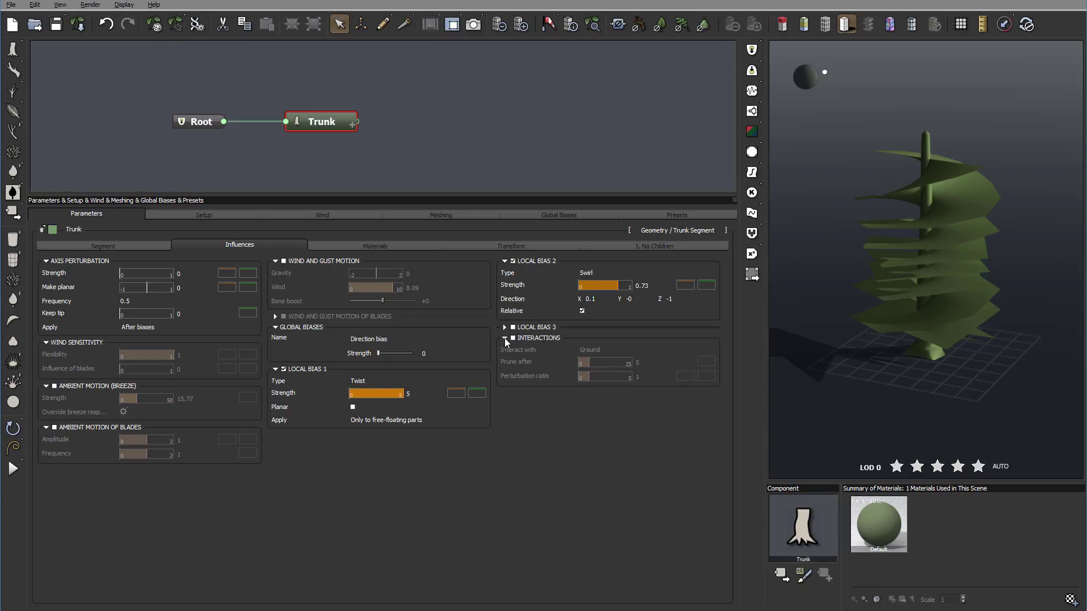
left_click(513, 339)
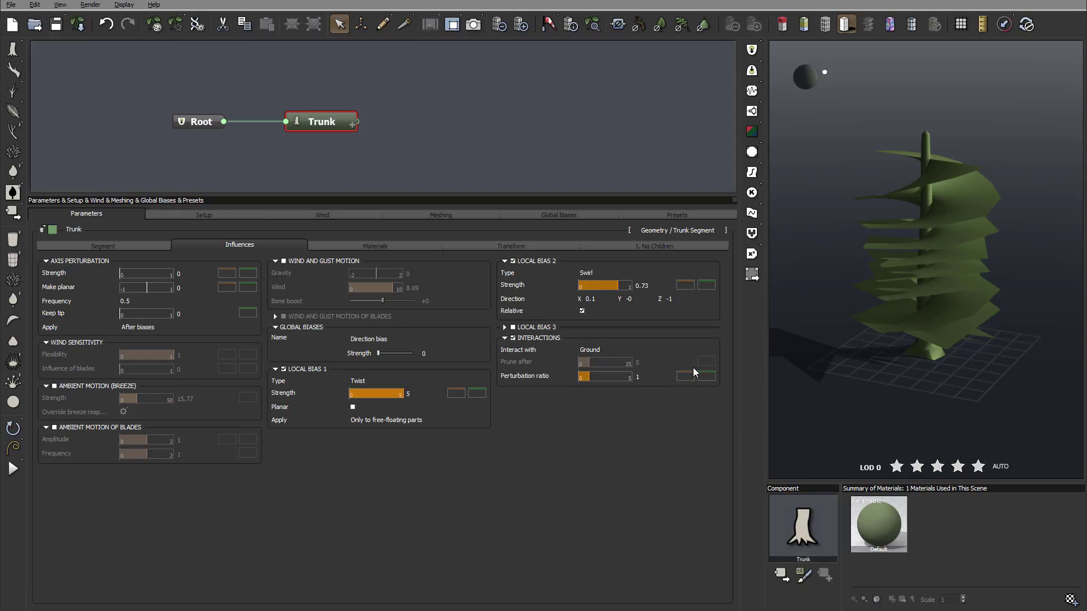
left_click(624, 347)
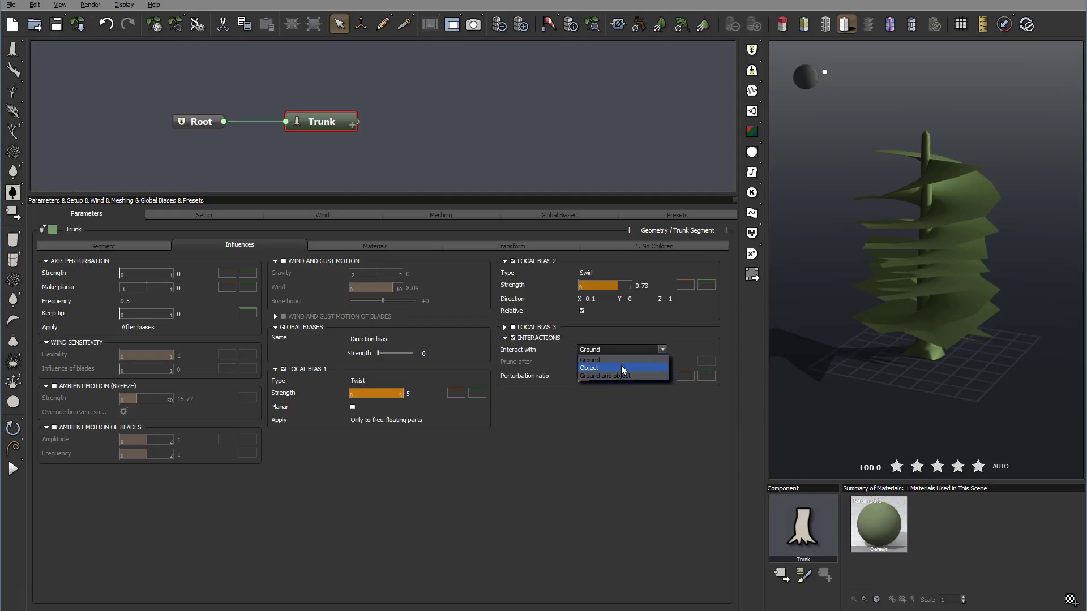
left_click(620, 367)
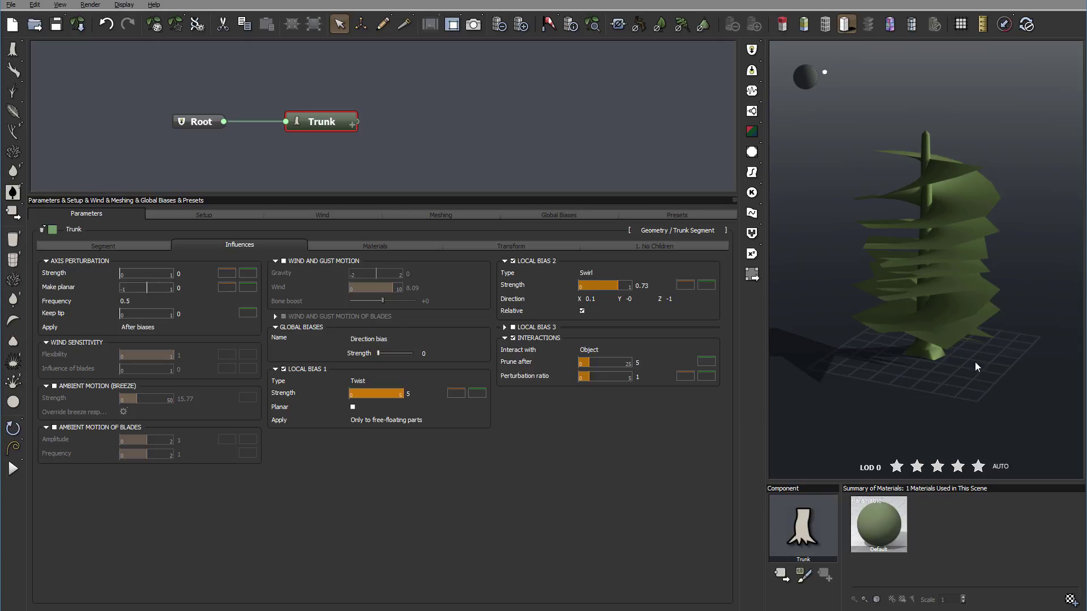